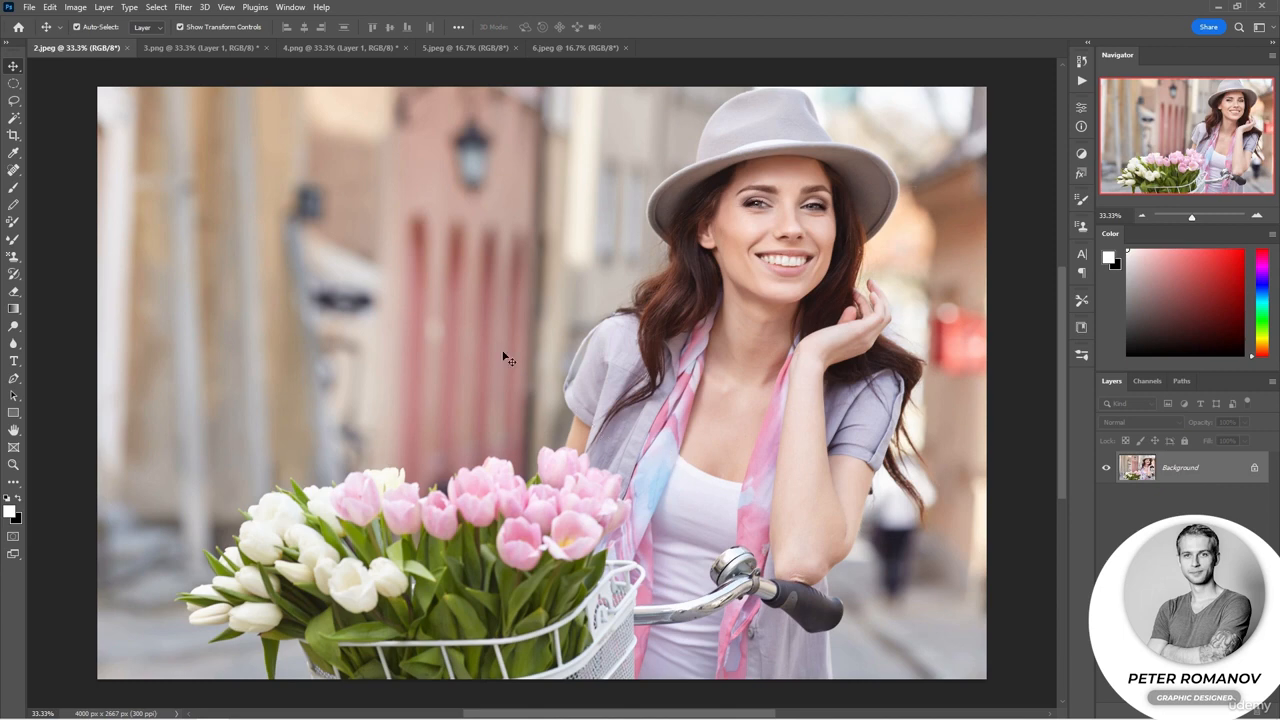
- Select the transparent background around the flower in 3.png with the Magic Wand
click(219, 48)
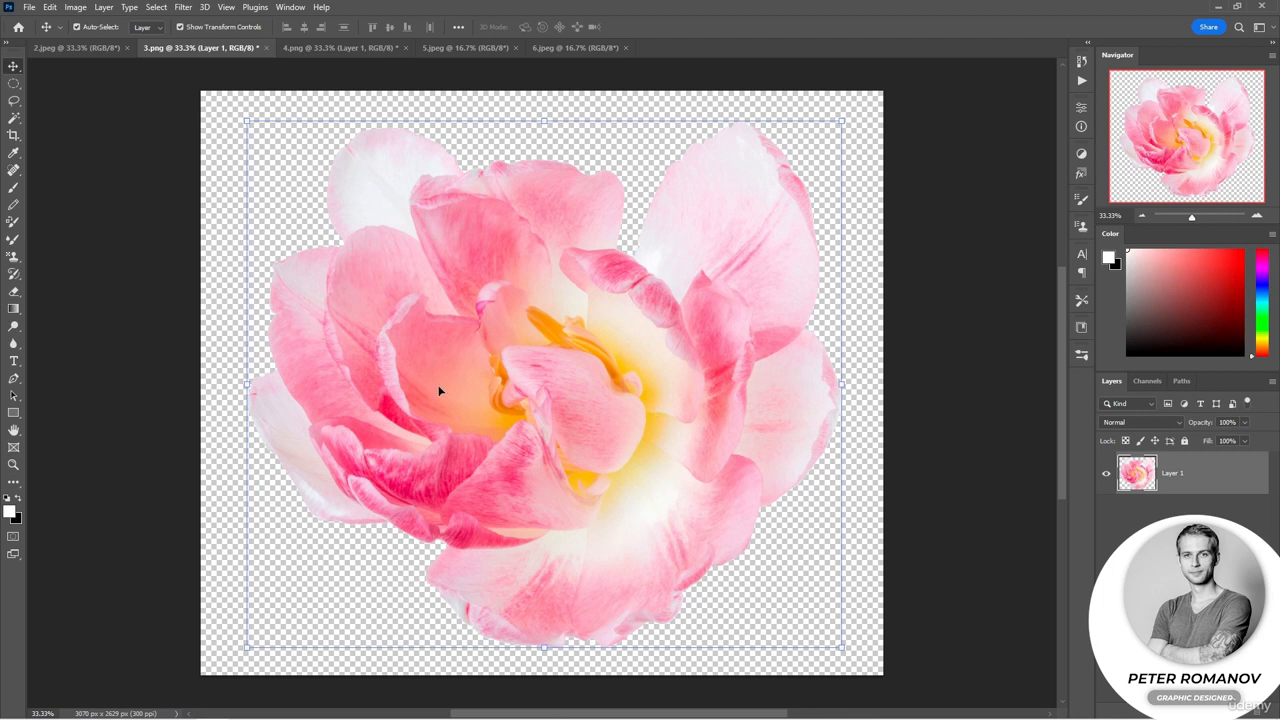
click(14, 118)
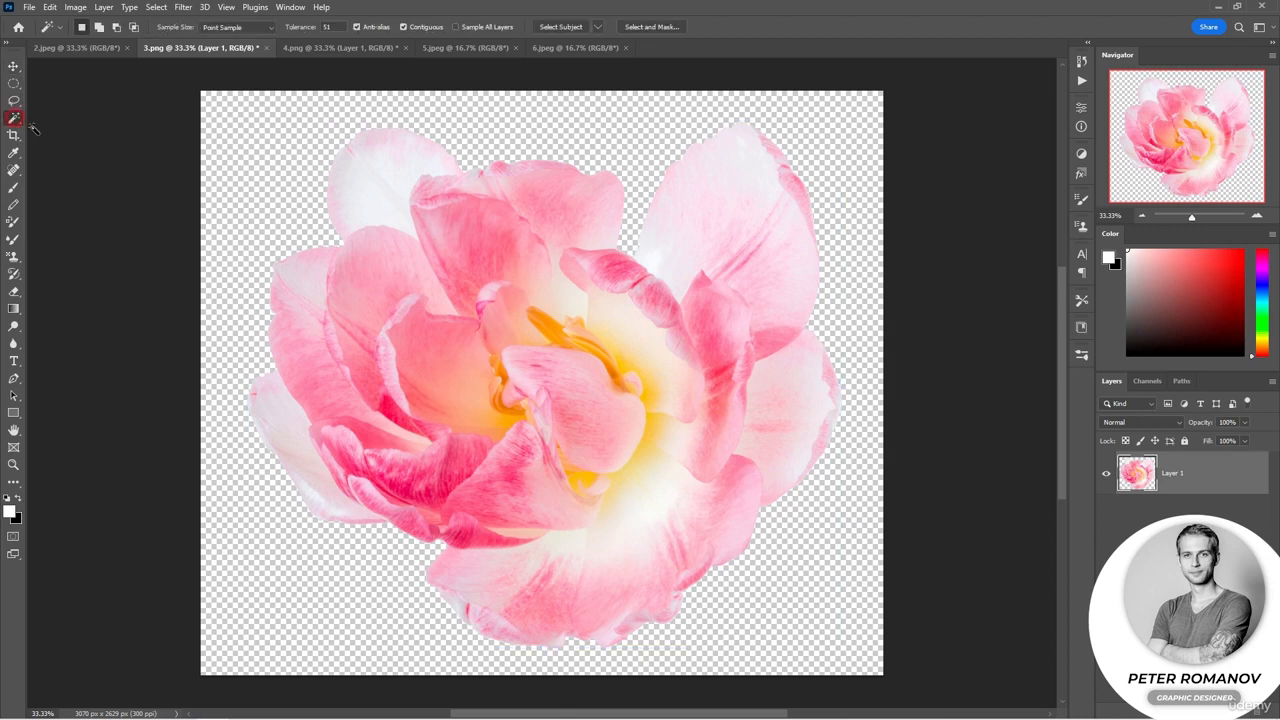
click(237, 154)
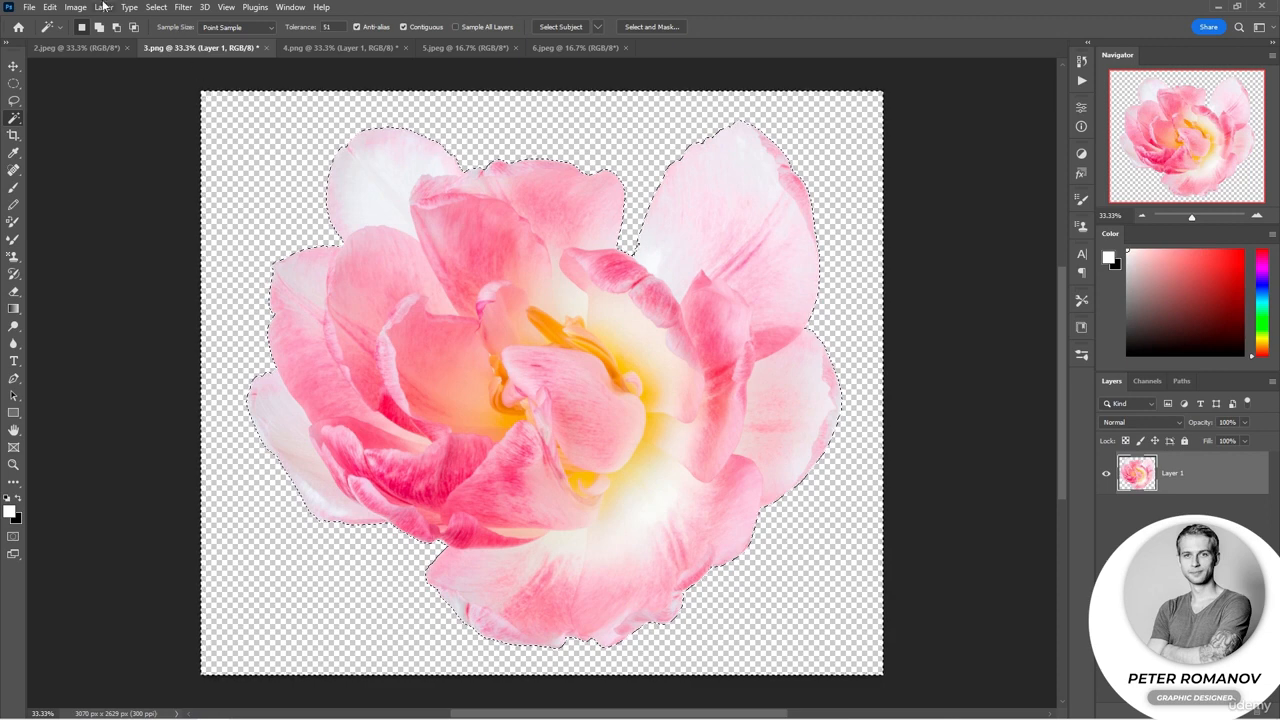
- Expand the background selection by 2 pixels so it overlaps the flower's edge
click(156, 7)
mouse_move(250, 213)
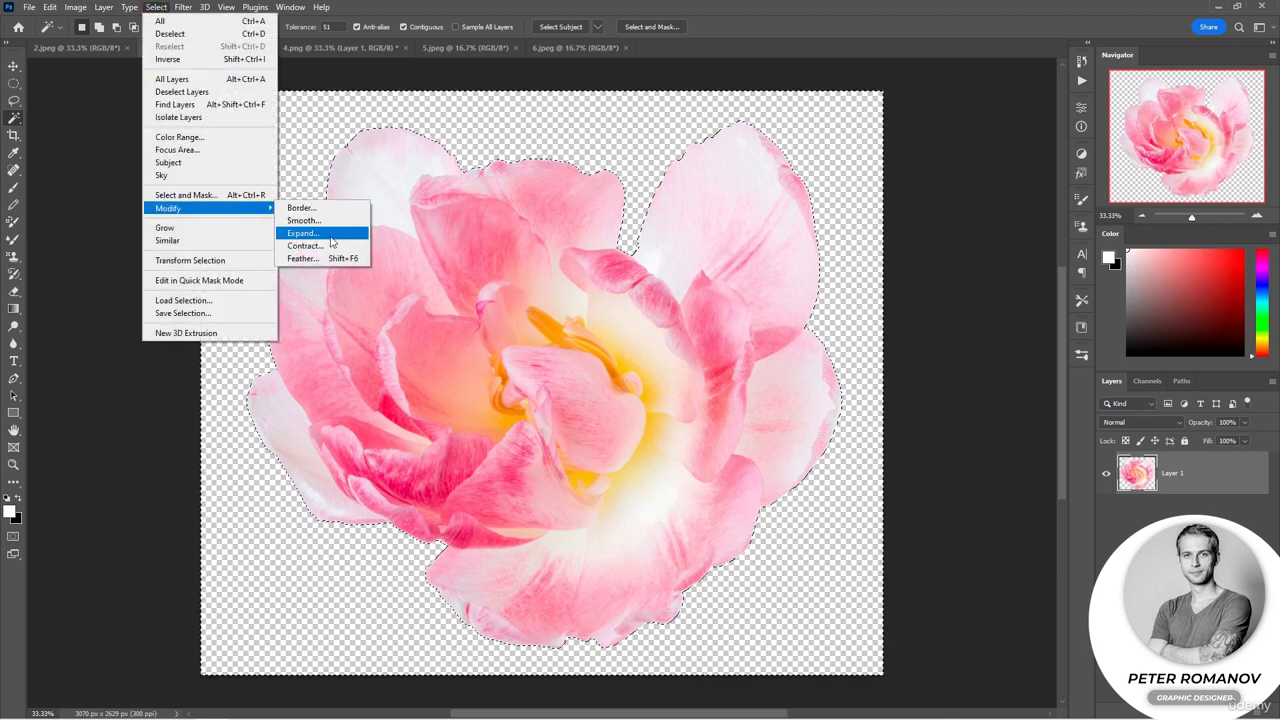
click(330, 236)
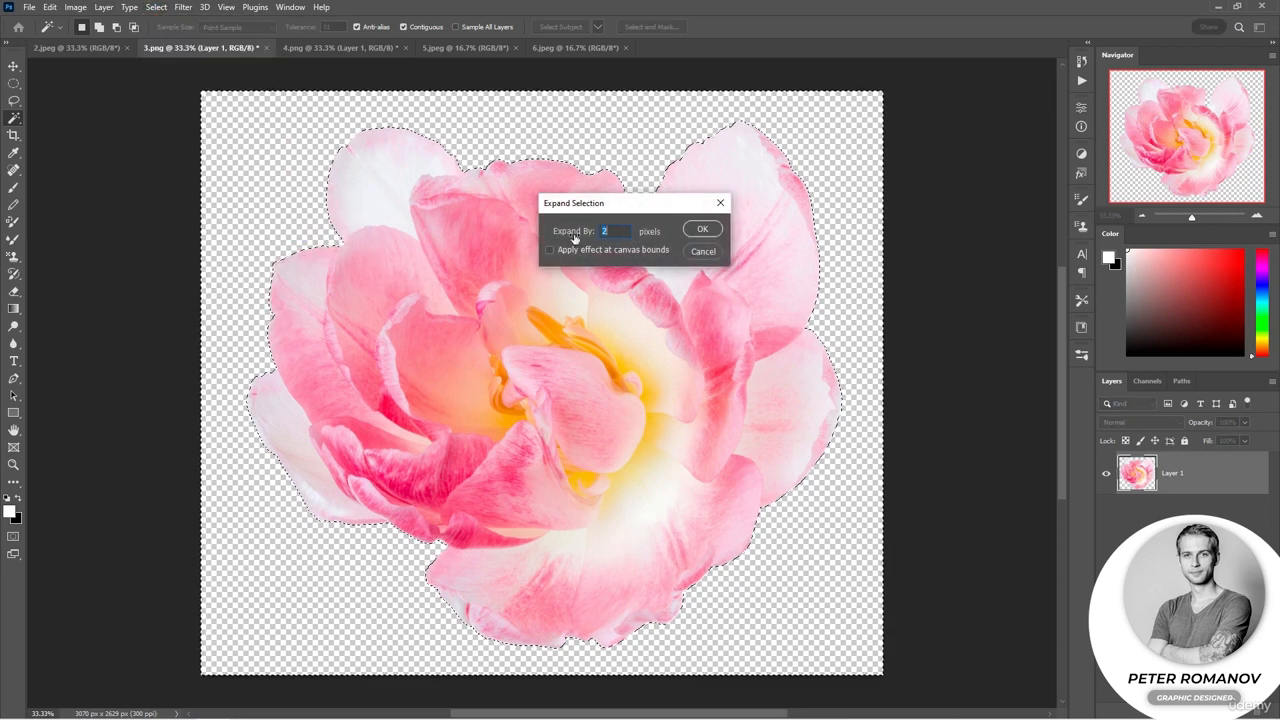
click(697, 230)
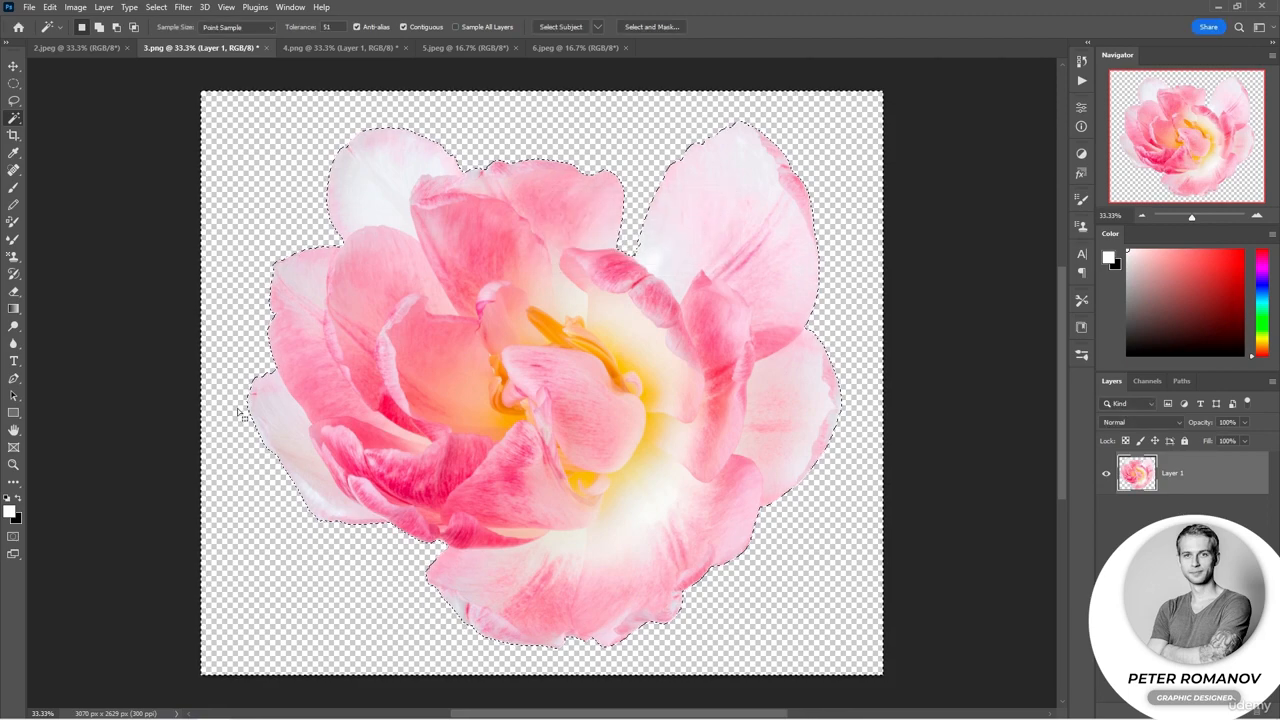
scroll(277, 486, up, 3)
scroll(277, 486, up, 5)
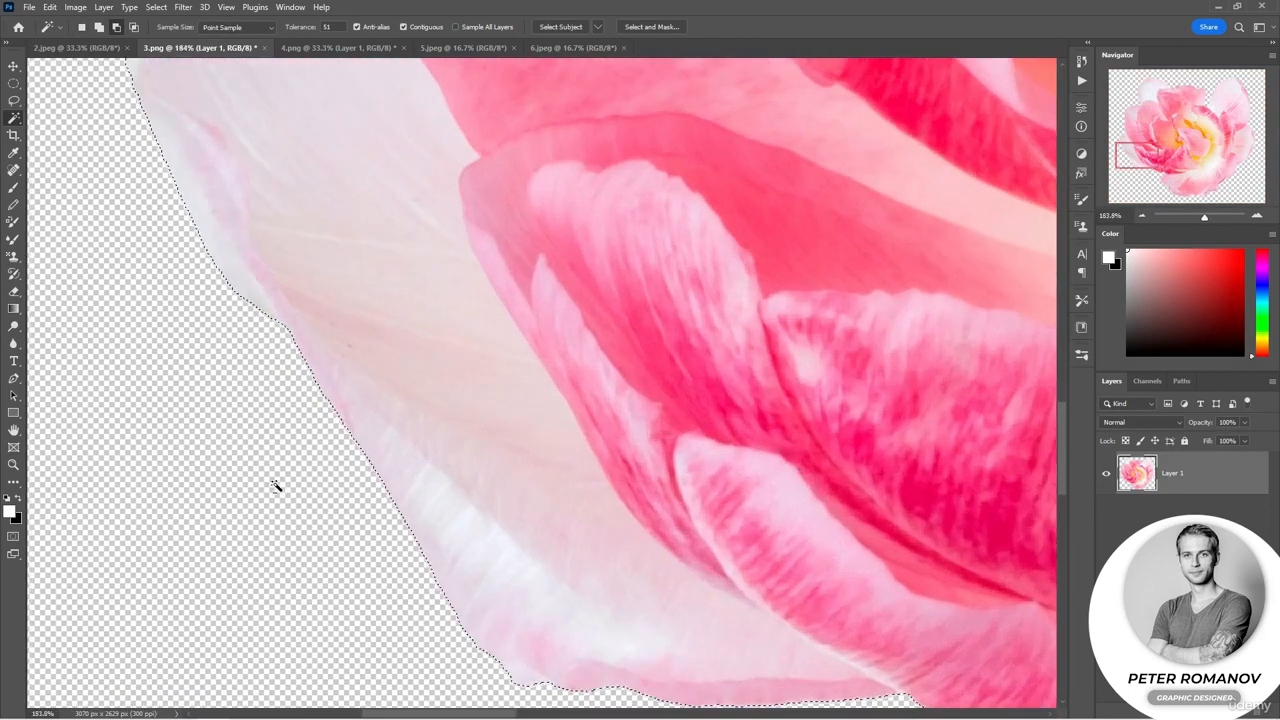
scroll(277, 486, down, 6)
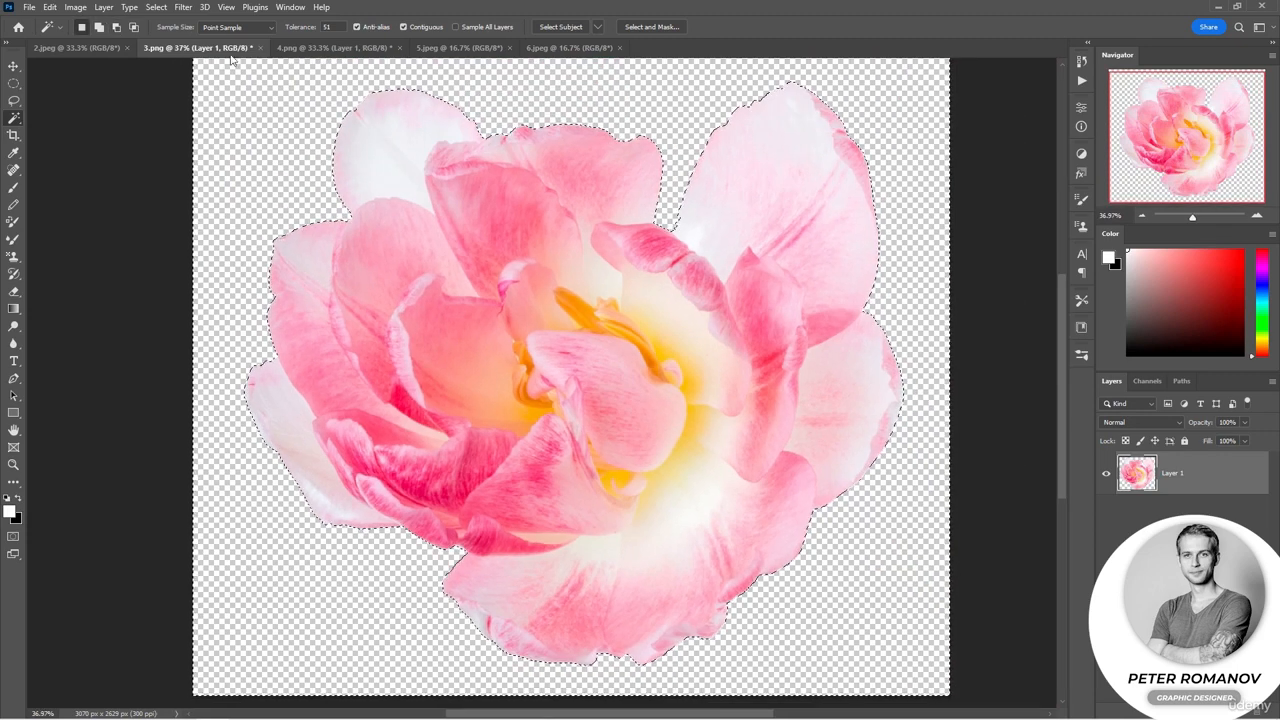
- Apply a Gaussian Blur with a radius of 26.3 pixels to the selected flower edges
click(183, 7)
mouse_move(214, 171)
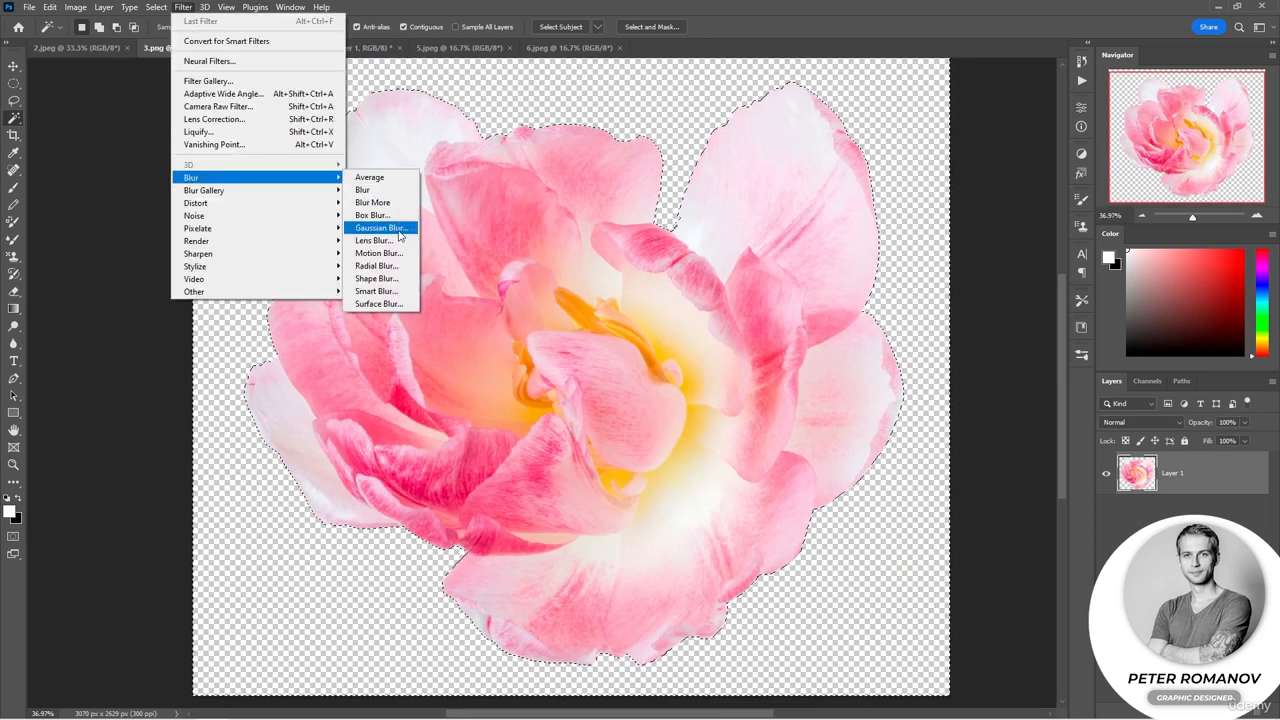
click(377, 229)
drag(279, 272, 286, 297)
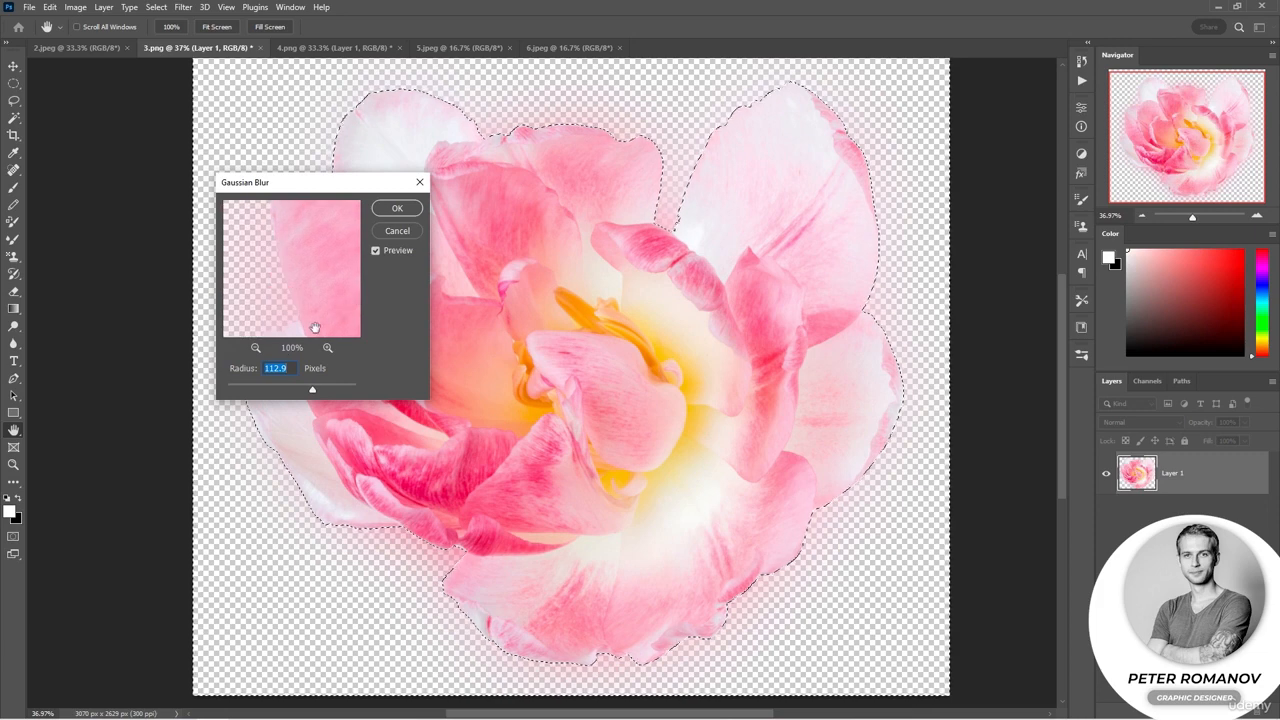
drag(311, 389, 269, 392)
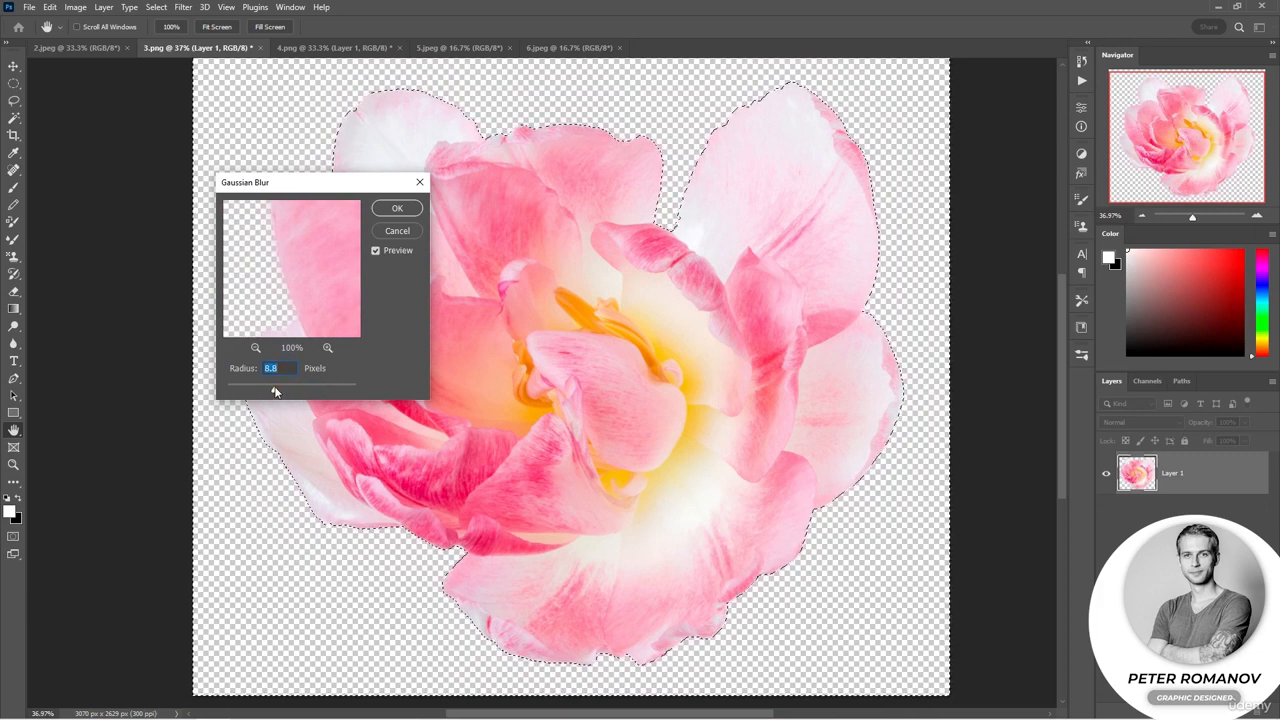
click(287, 391)
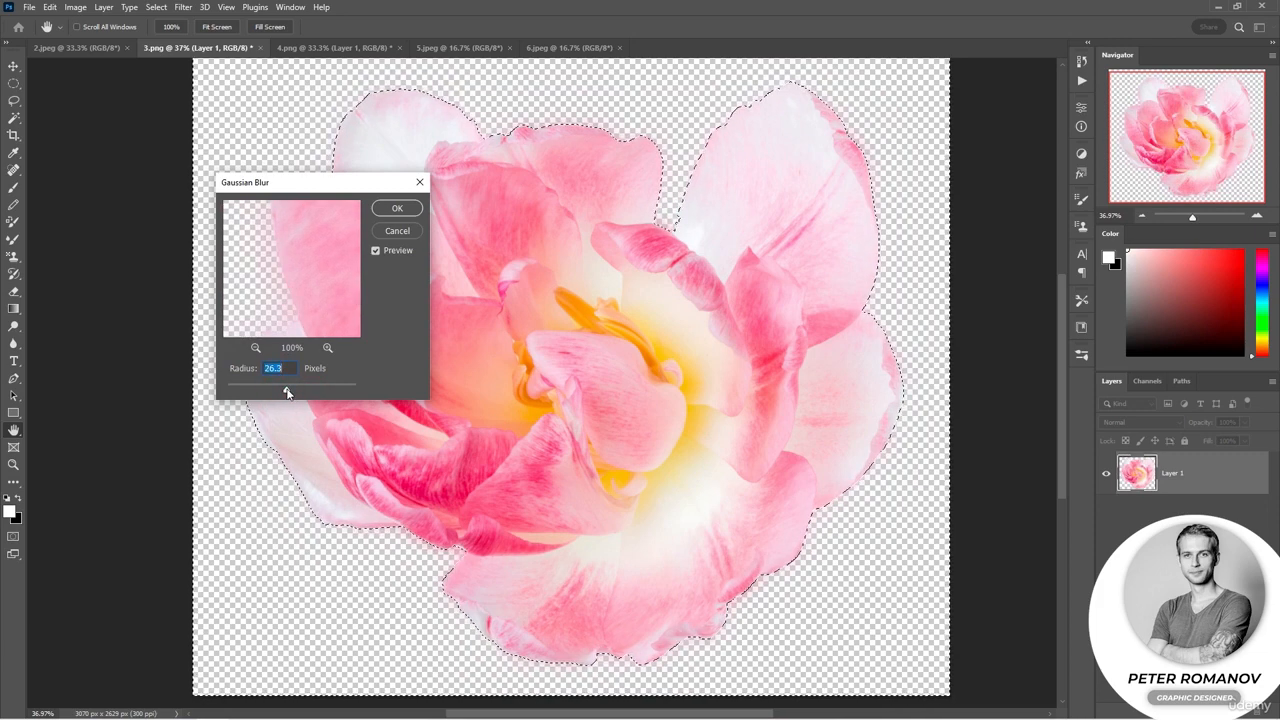
click(396, 208)
key(w)
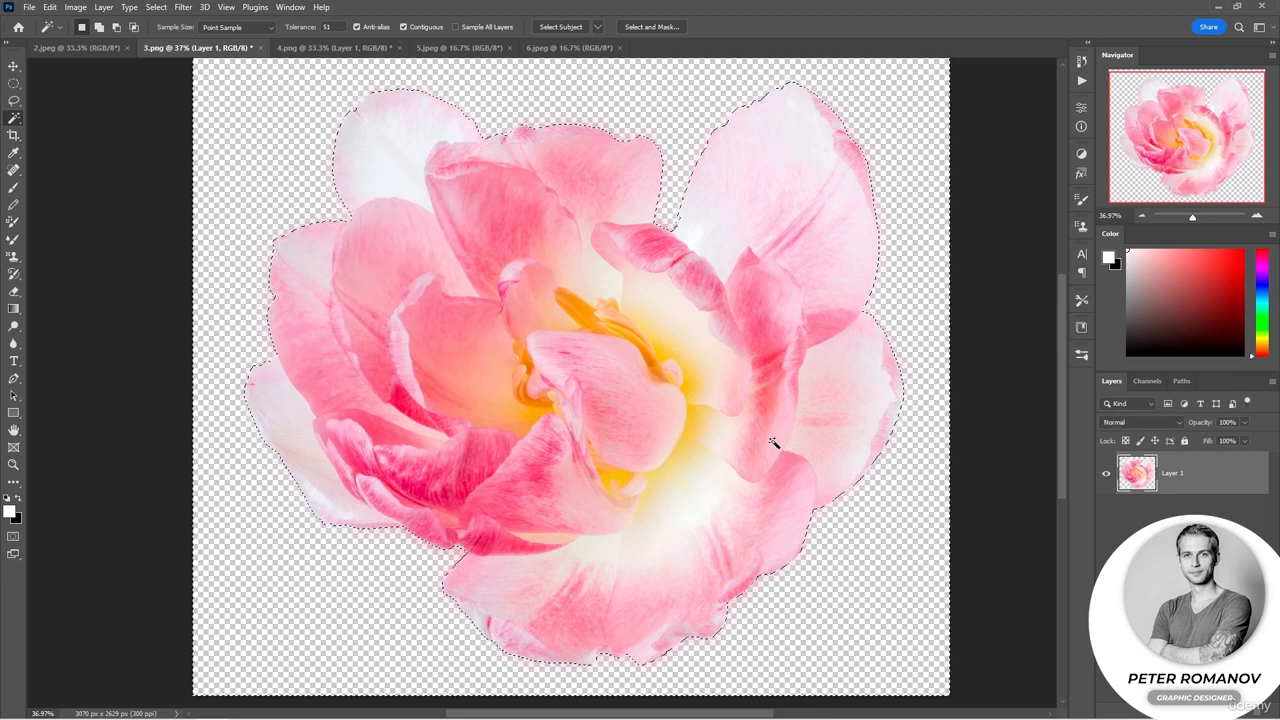
- Clear the background selection and select the contents of the flower layer for copying
click(14, 100)
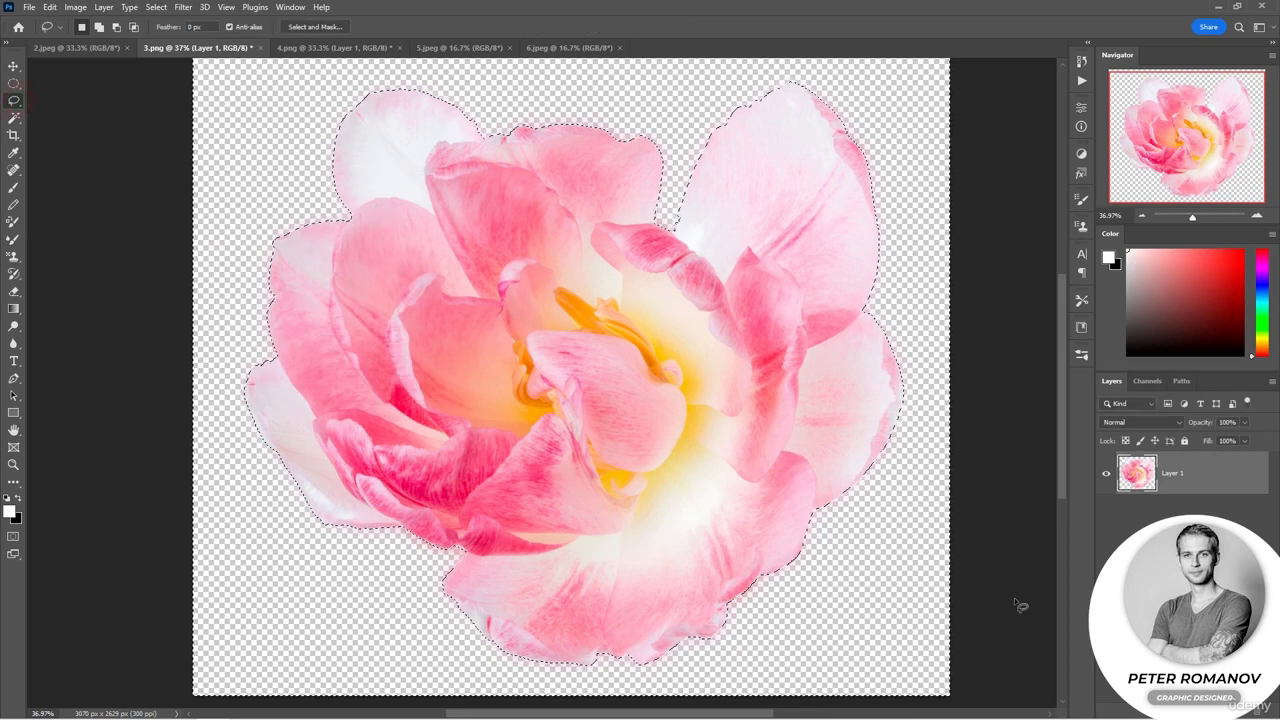
click(980, 622)
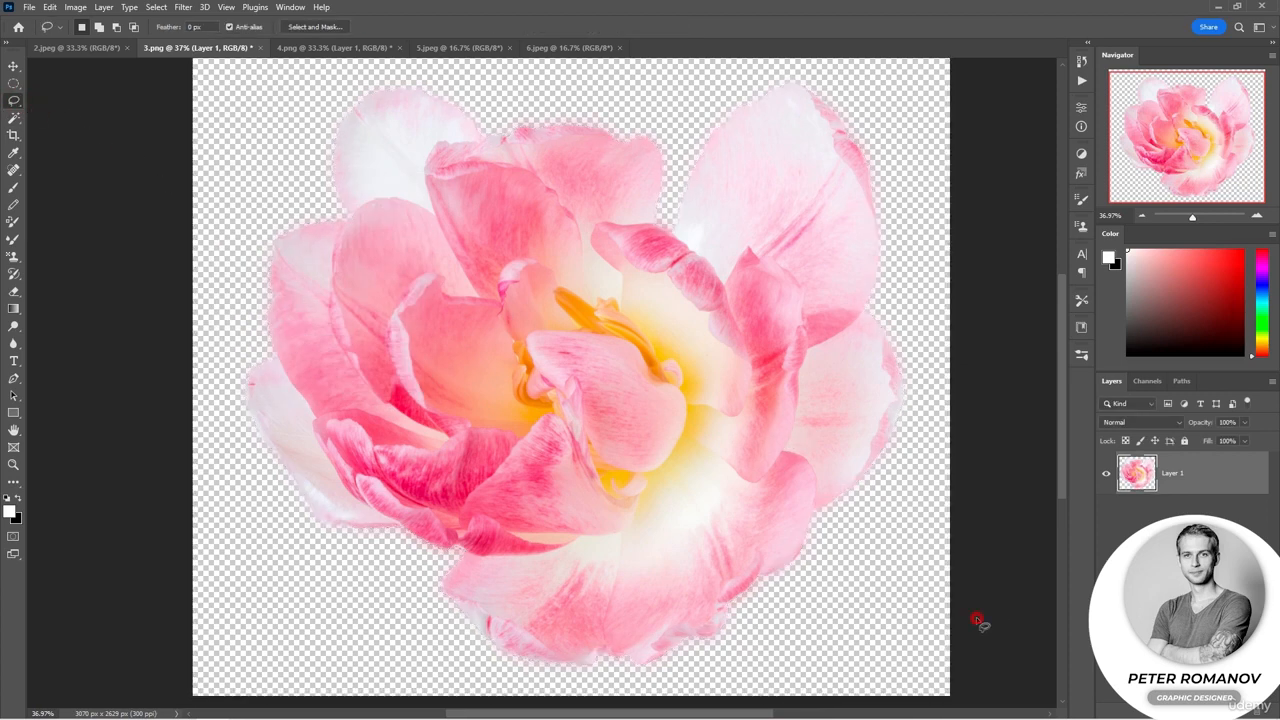
ctrl+click(1144, 482)
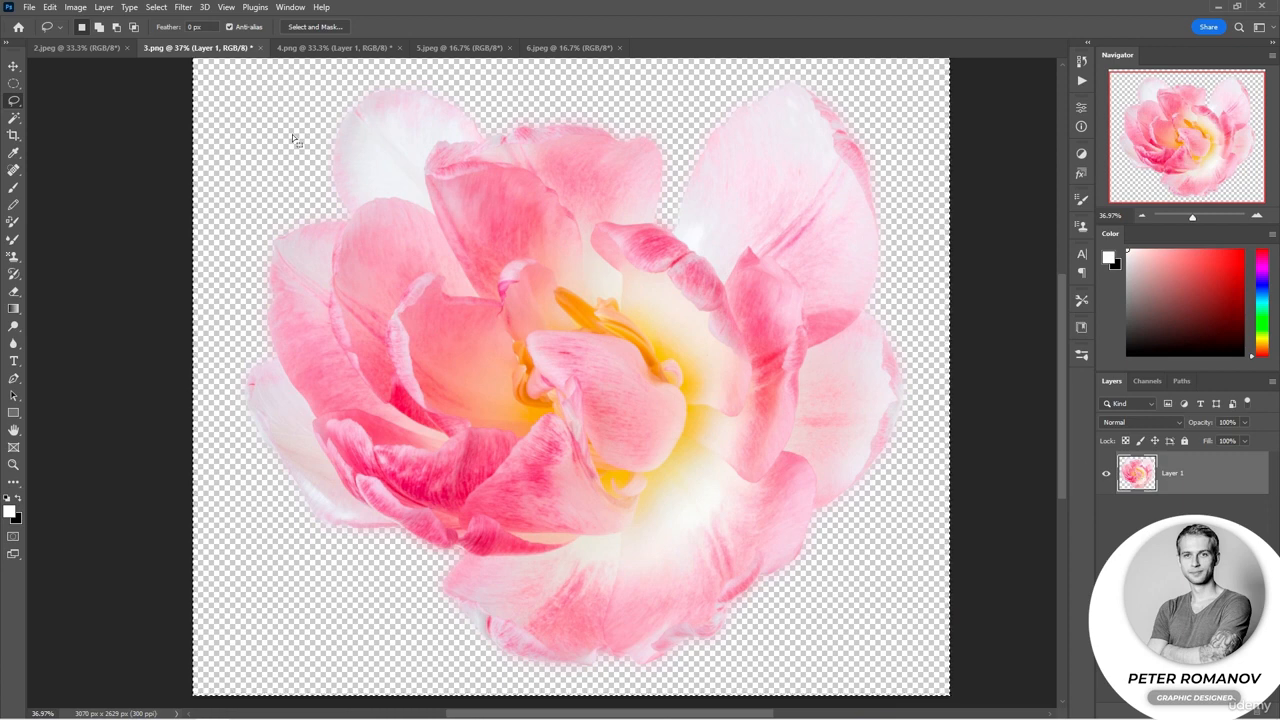
- Paste the copied flower into 2.jpeg, converting its color profile to preserve color appearance
click(103, 50)
key(ctrl+v)
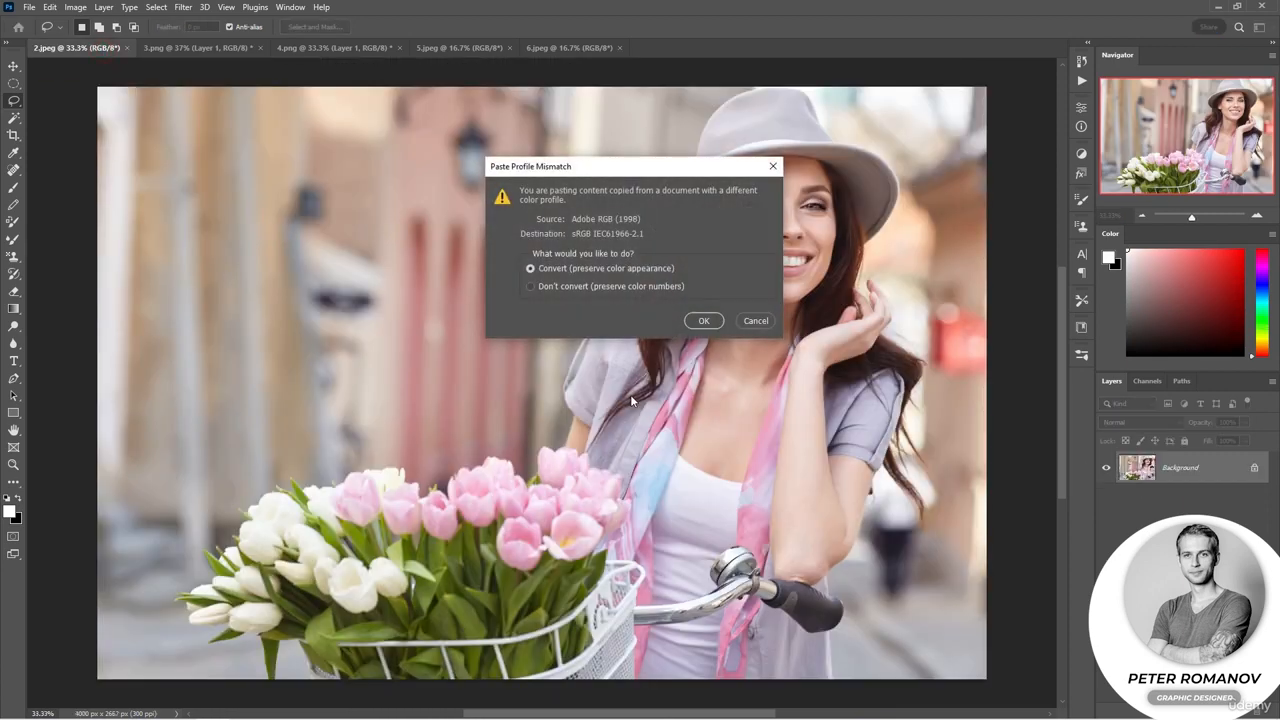
click(704, 321)
click(703, 300)
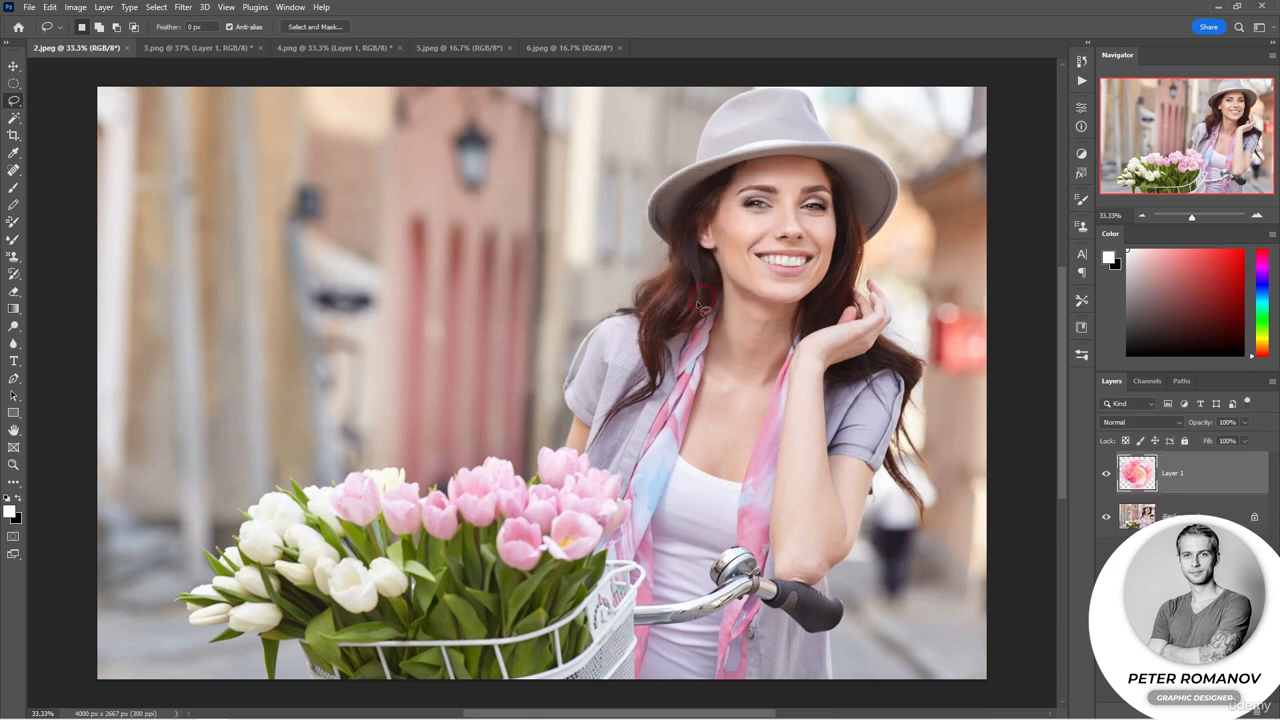
- Scale the flower to about 14%, rotate it about -29 degrees, and place it on the front side of the woman's hat
key(v)
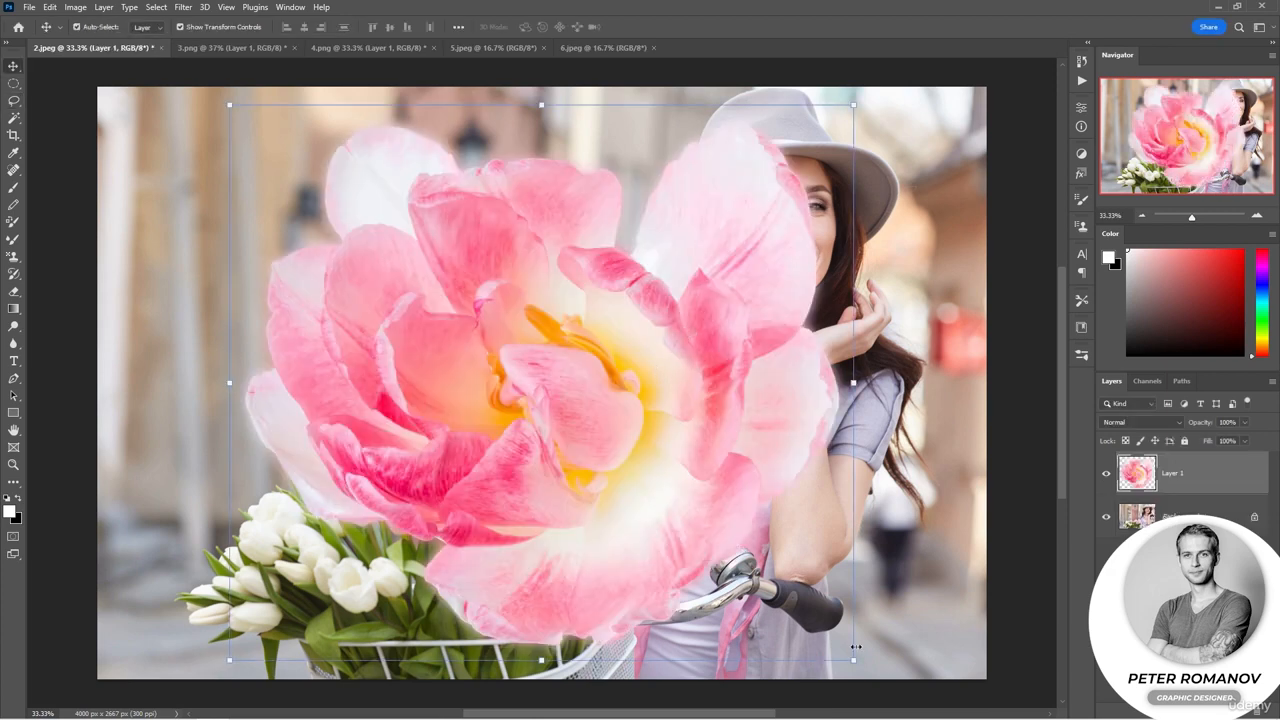
drag(855, 661, 430, 282)
drag(385, 228, 736, 197)
drag(784, 251, 717, 163)
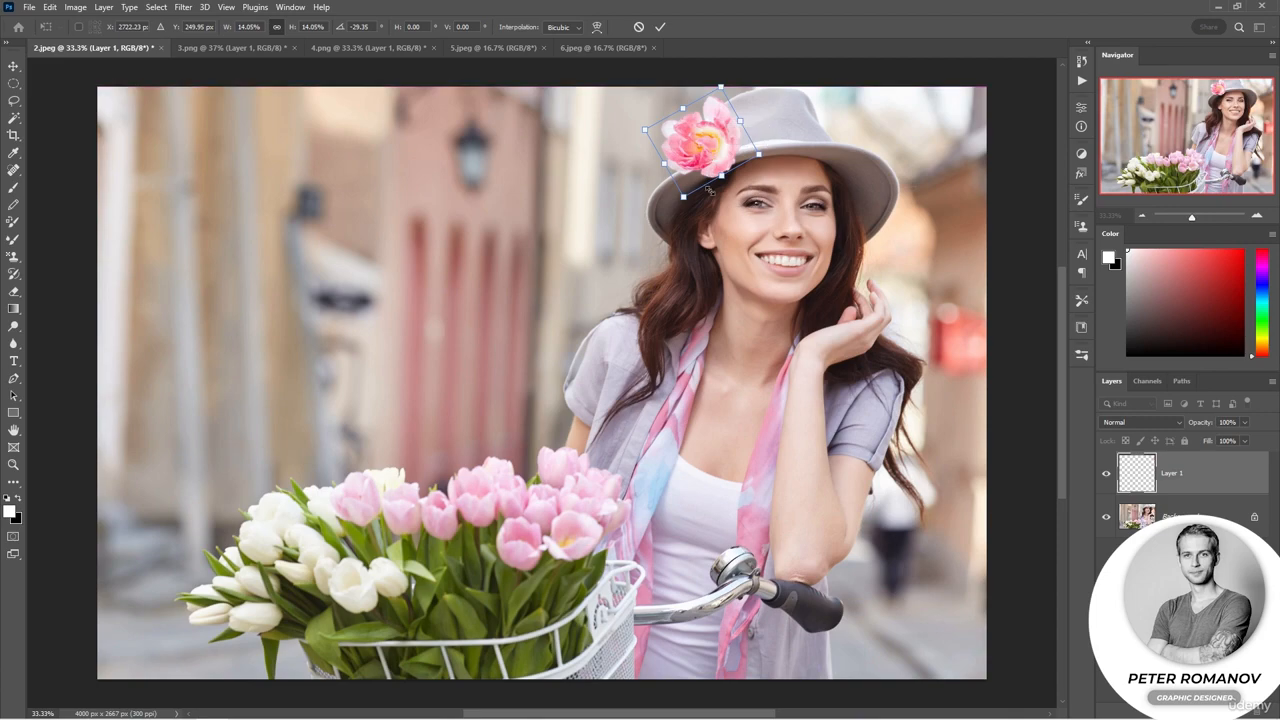
scroll(745, 203, up, 5)
key(alt+space)
key(Escape)
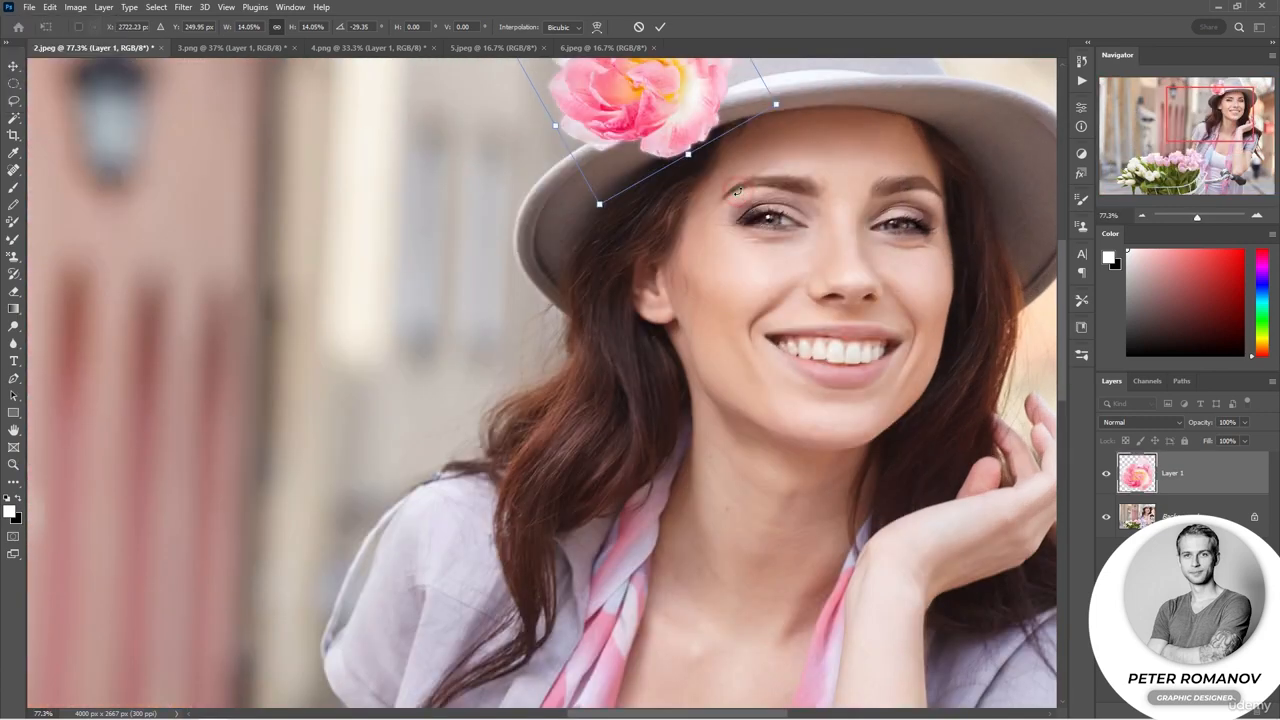
key(Return)
- Add a layer mask to the flower layer
drag(734, 137, 734, 191)
scroll(632, 301, up, 5)
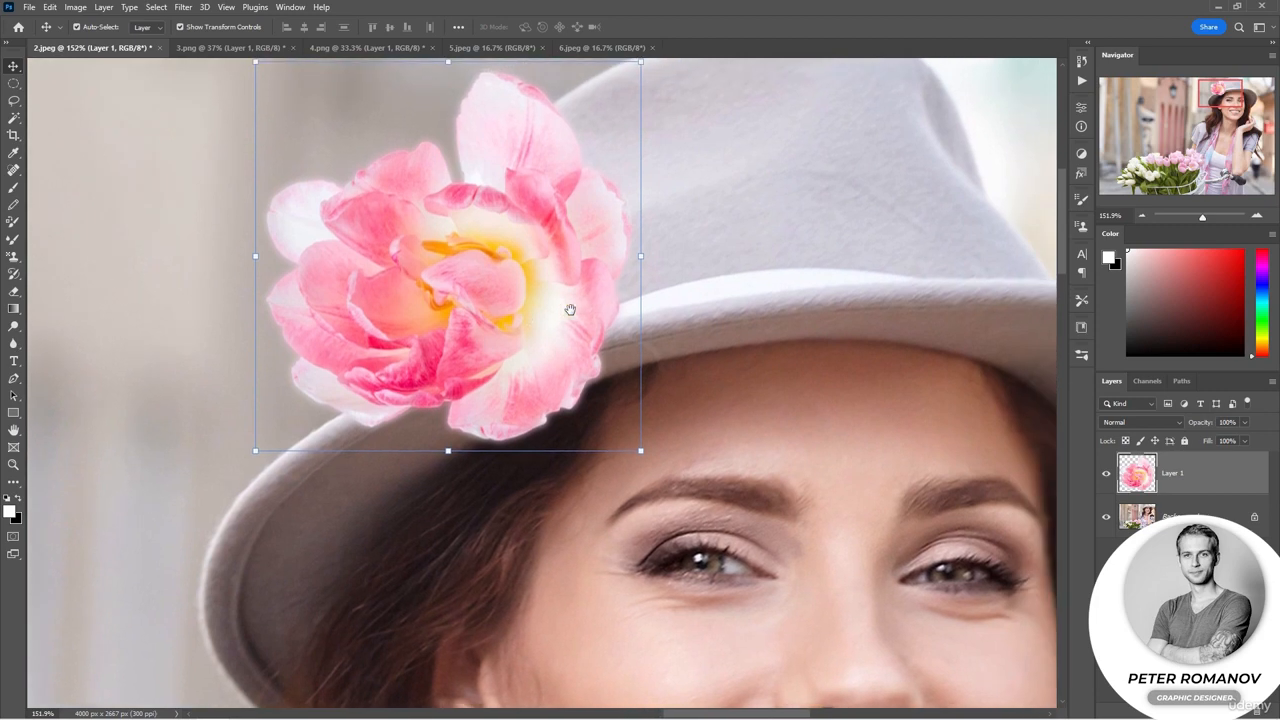
scroll(571, 310, up, 1)
click(1188, 712)
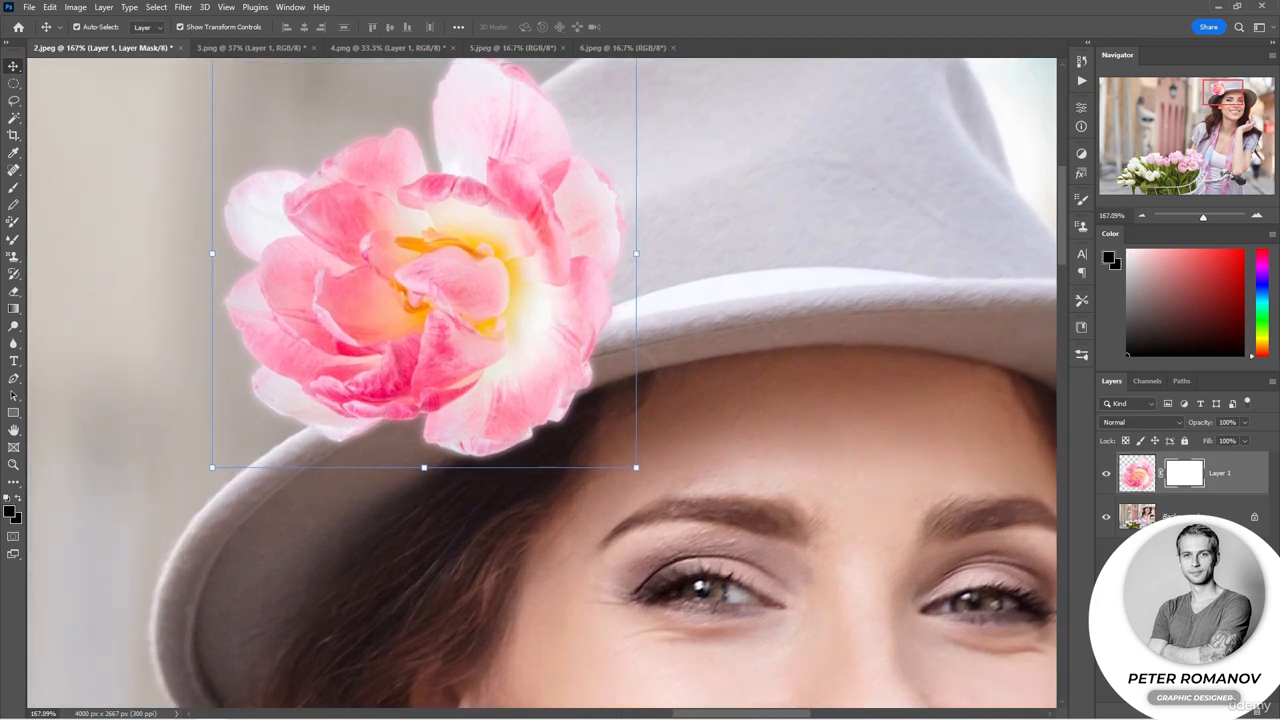
- Mask out the petals overlapping the hat brim with a black Soft Round brush at 100% opacity
key(b)
right_click(552, 372)
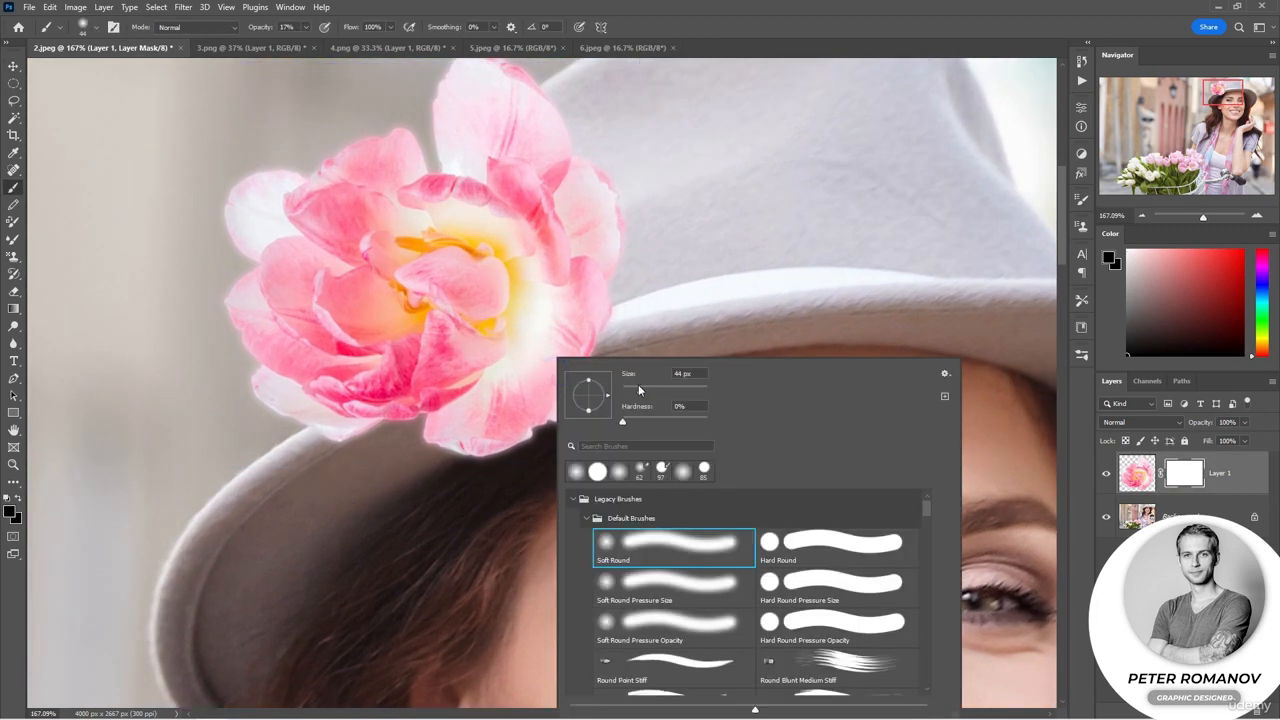
drag(257, 28, 289, 32)
drag(446, 464, 574, 429)
right_click(573, 429)
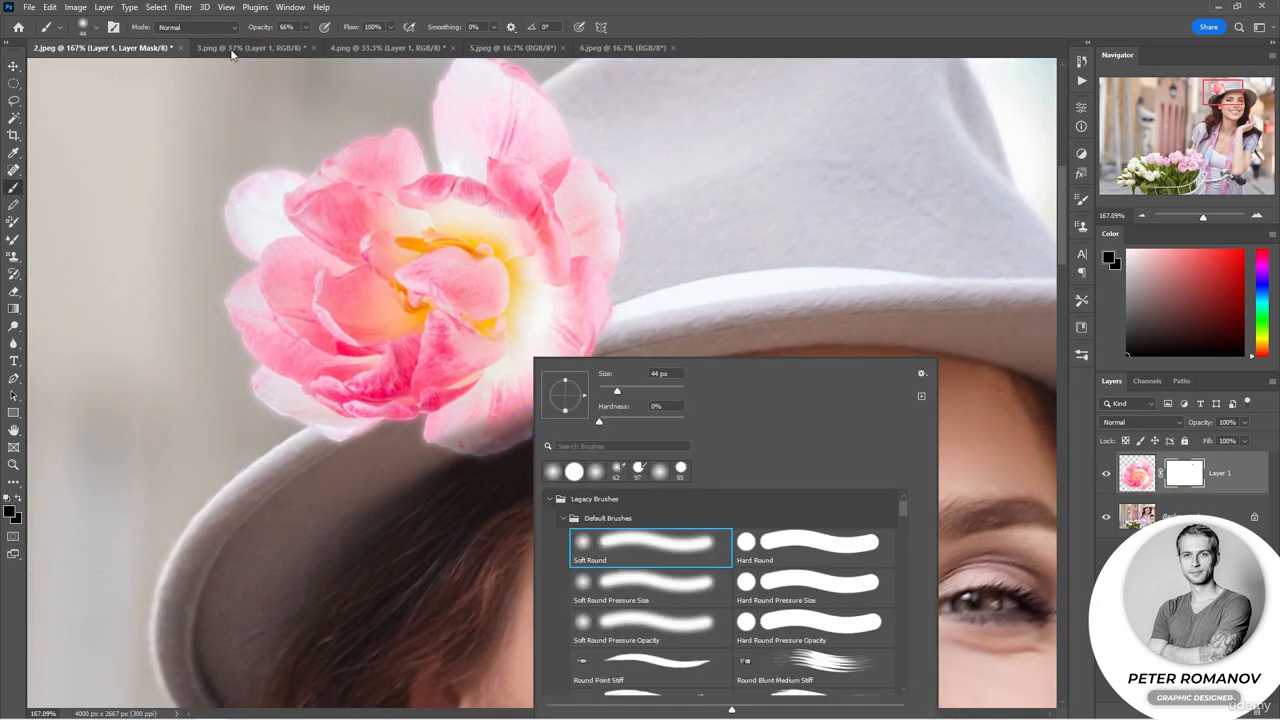
drag(253, 30, 292, 34)
mouse_move(586, 432)
mouse_down()
mouse_move(459, 483)
mouse_move(443, 463)
mouse_move(452, 434)
mouse_move(378, 469)
mouse_move(662, 331)
mouse_move(637, 306)
mouse_move(602, 341)
mouse_move(657, 317)
mouse_move(400, 434)
mouse_move(325, 450)
mouse_move(538, 373)
mouse_move(347, 430)
mouse_move(516, 387)
mouse_move(388, 431)
mouse_move(570, 360)
mouse_move(419, 399)
mouse_move(448, 350)
mouse_up()
- Refine the mask along the hat brim, restoring the petal edge with a 10 px white brush
scroll(500, 366, up, 2)
right_click(375, 316)
key(Return)
key(x)
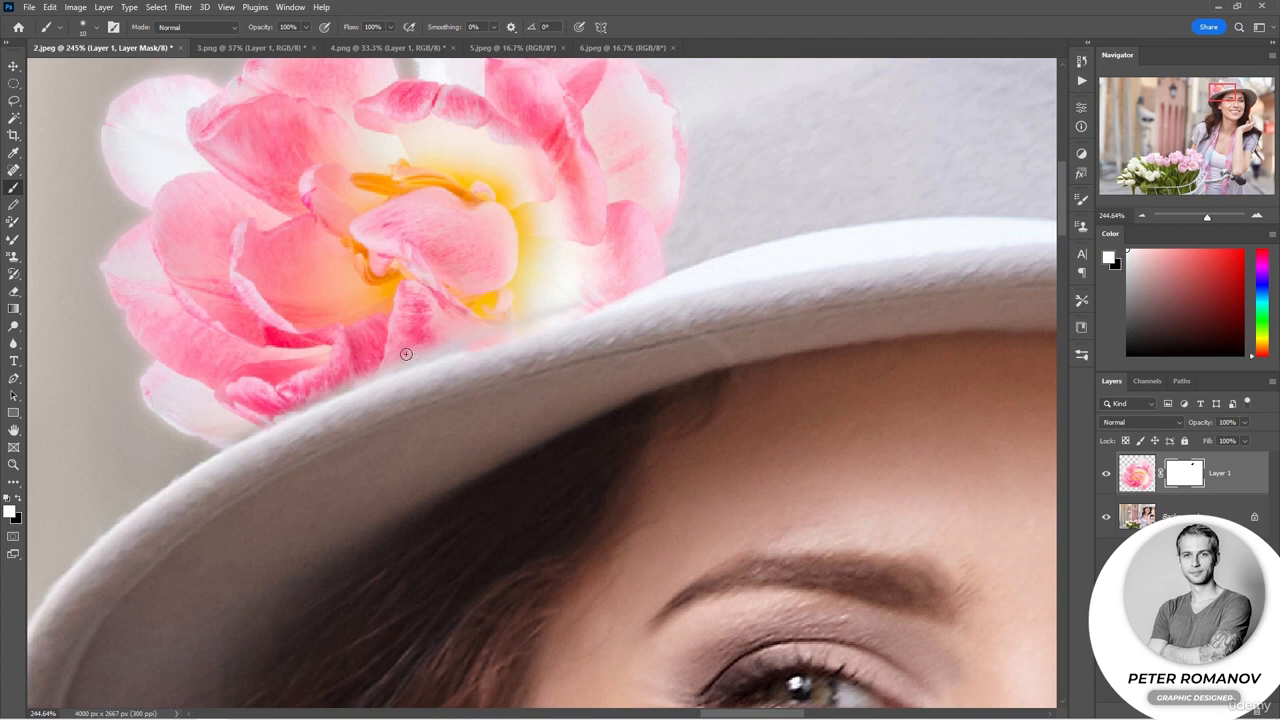
mouse_move(516, 332)
mouse_down()
mouse_move(343, 383)
mouse_move(229, 441)
mouse_move(391, 366)
mouse_move(298, 400)
mouse_move(581, 293)
mouse_move(522, 320)
mouse_up()
scroll(388, 311, down, 10)
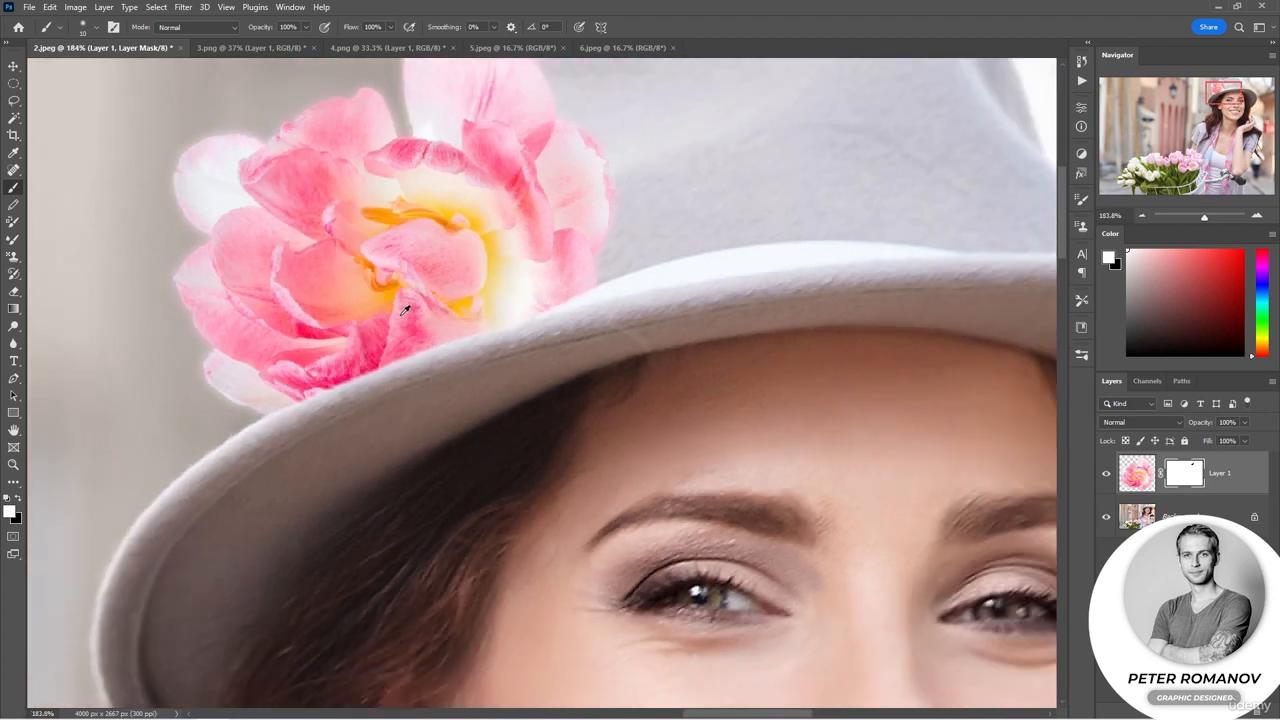
scroll(392, 330, down, 2)
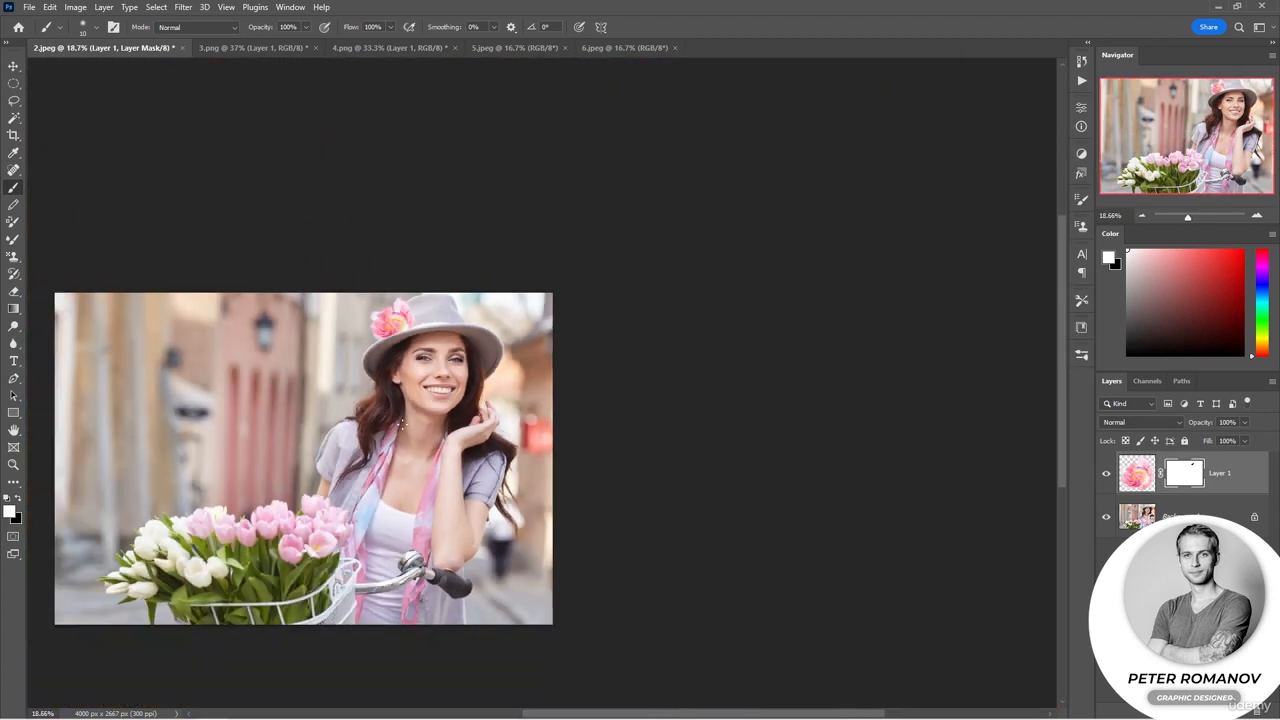
- Scale the flower down slightly and reposition it against the hat brim
scroll(420, 335, up, 5)
key(v)
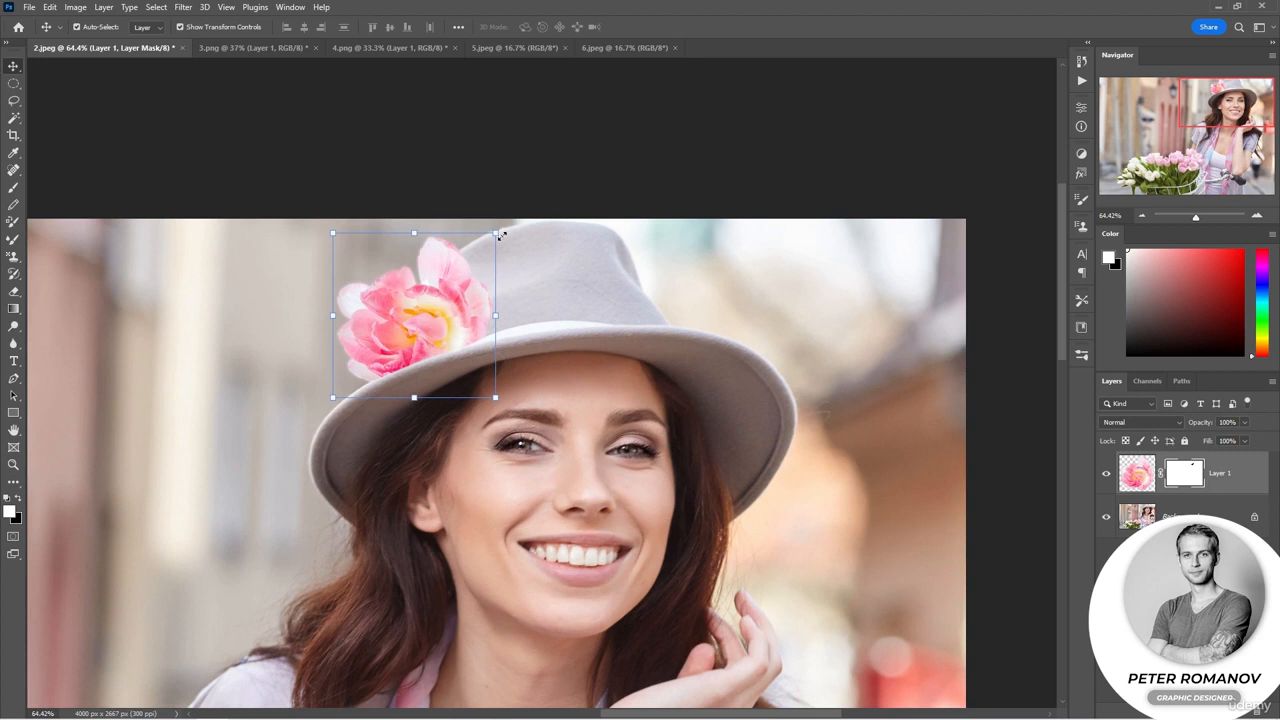
drag(497, 234, 458, 276)
drag(401, 341, 430, 332)
key(Return)
scroll(622, 414, down, 5)
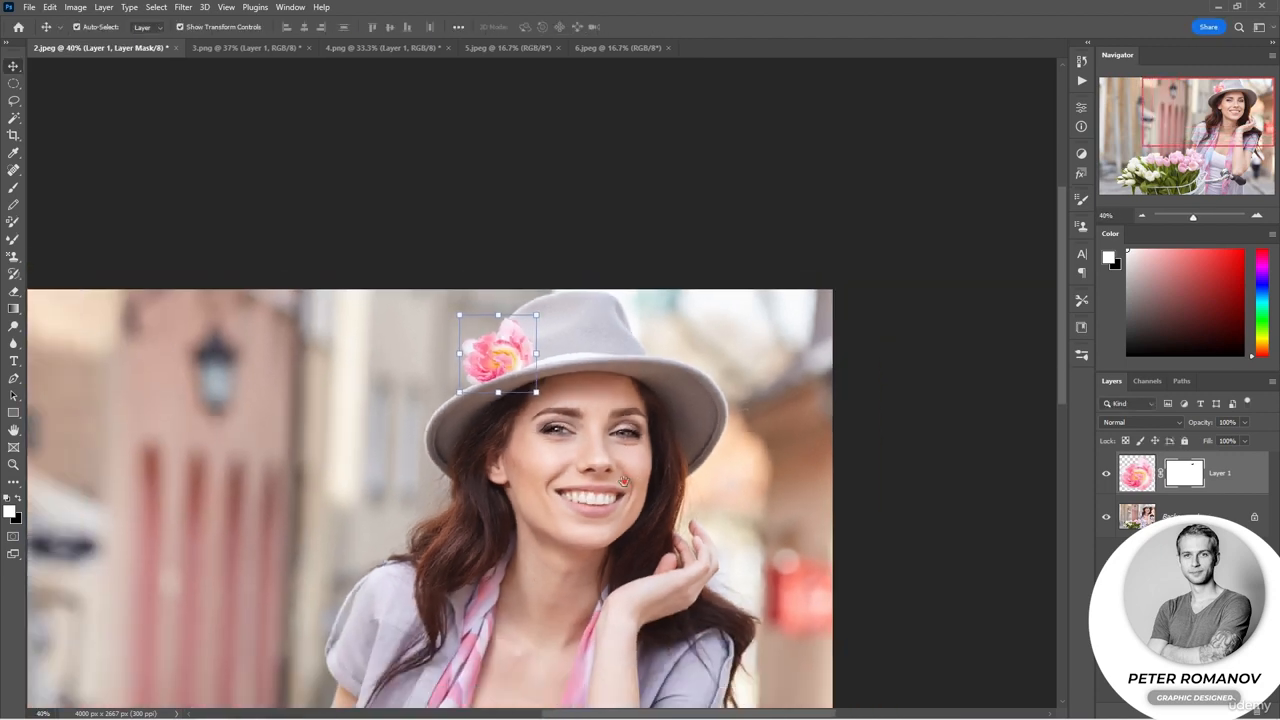
- Start Match Color on the pink flower layer with 2.jpeg as the source image
drag(624, 481, 678, 351)
click(914, 343)
click(546, 229)
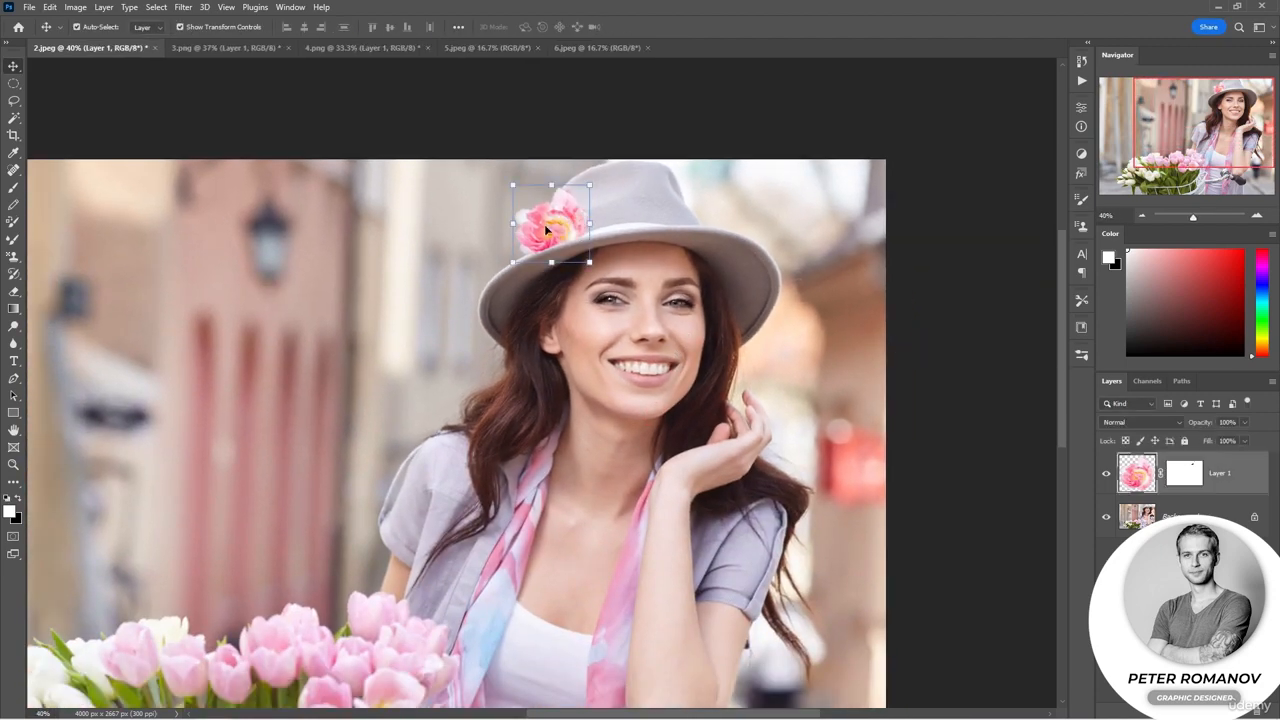
click(76, 8)
mouse_move(90, 40)
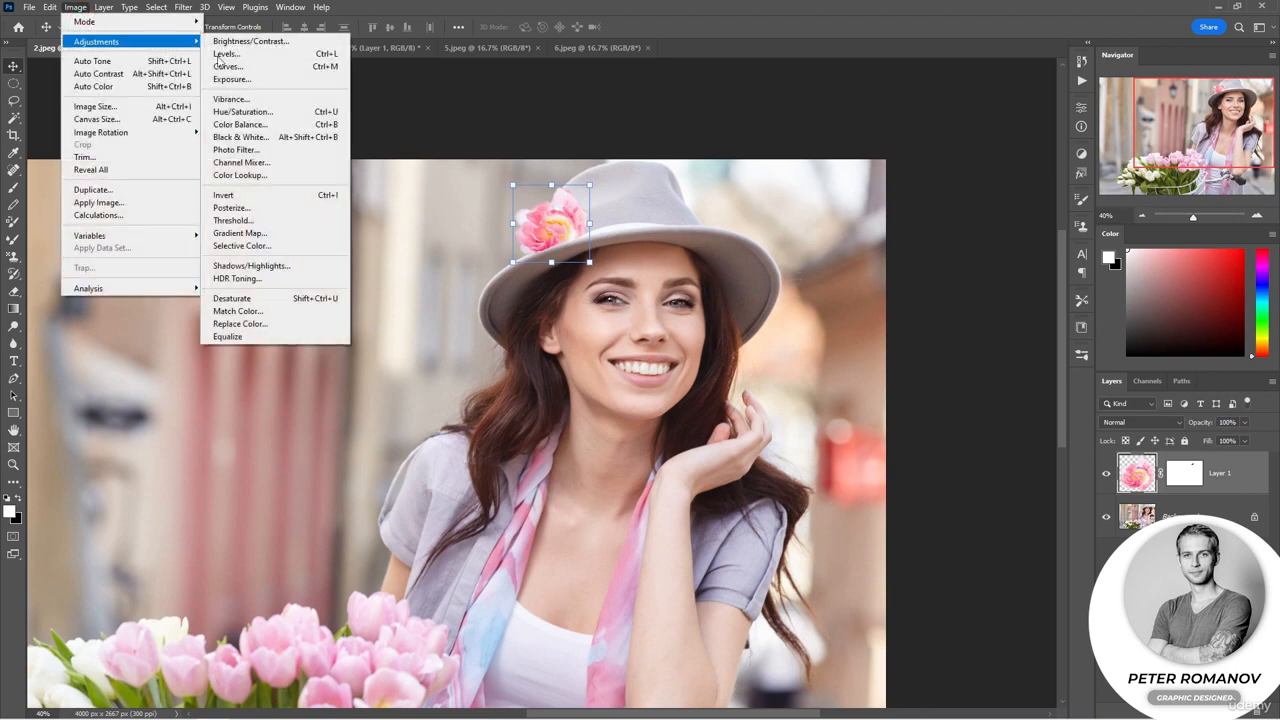
click(263, 313)
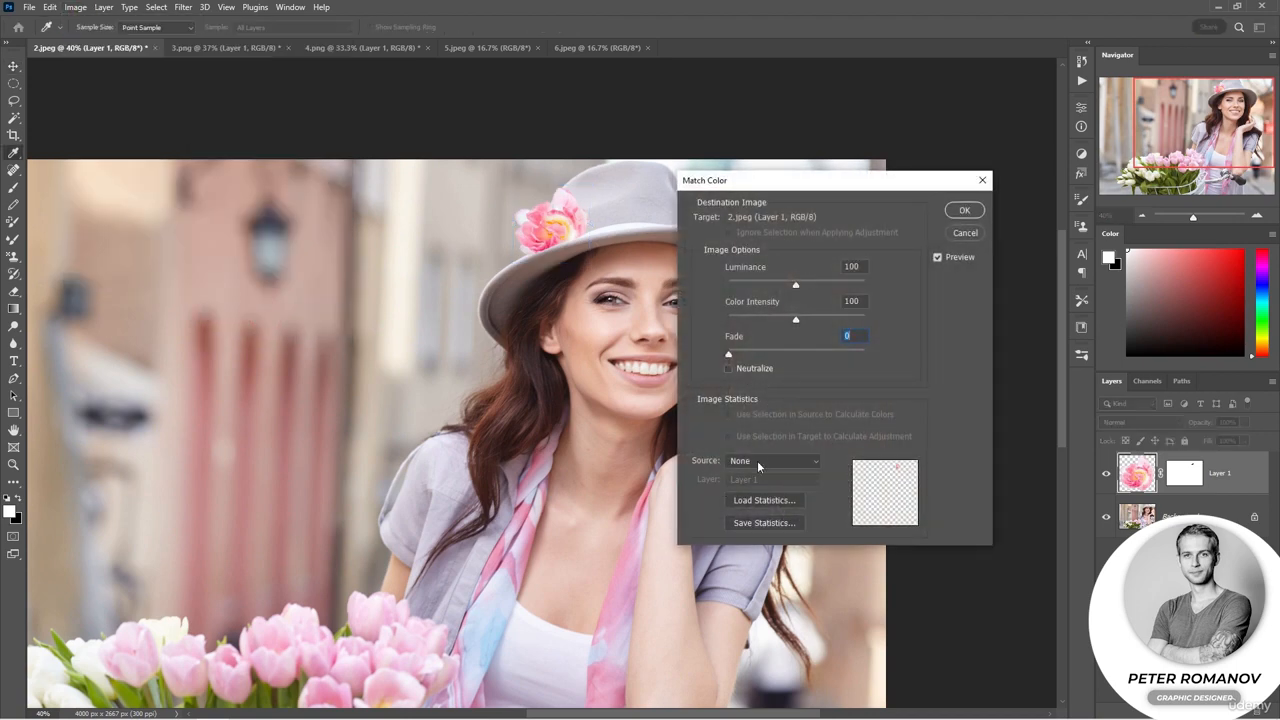
click(757, 460)
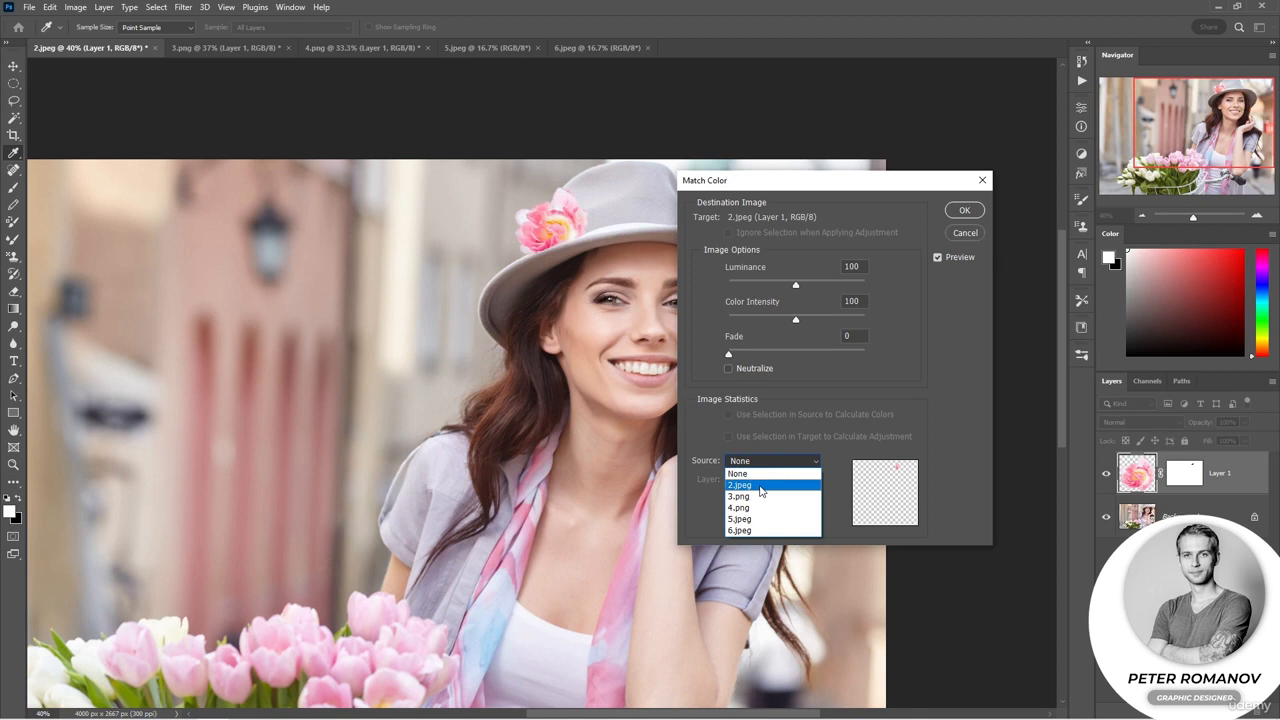
click(761, 486)
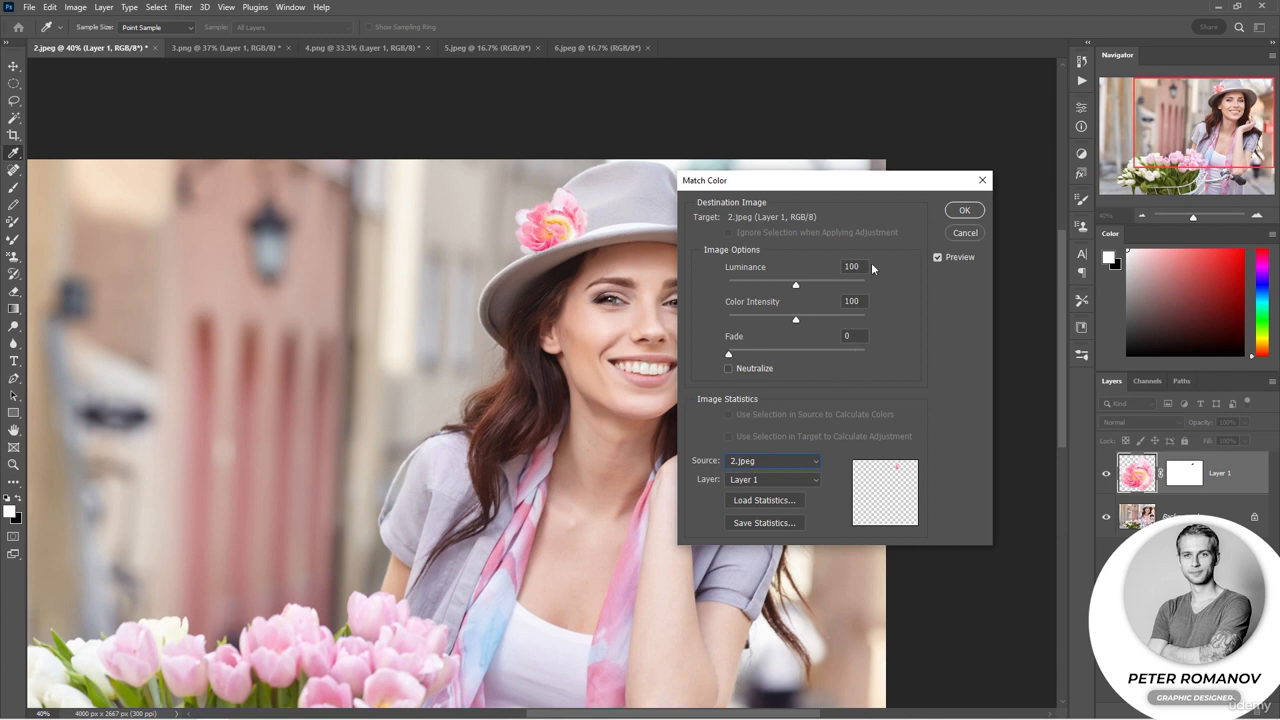
- Match the pink flower's colors with Luminance 73, Color Intensity 90 and Fade 25, and deselect the layer
drag(796, 285, 737, 357)
drag(777, 291, 789, 320)
drag(788, 286, 769, 287)
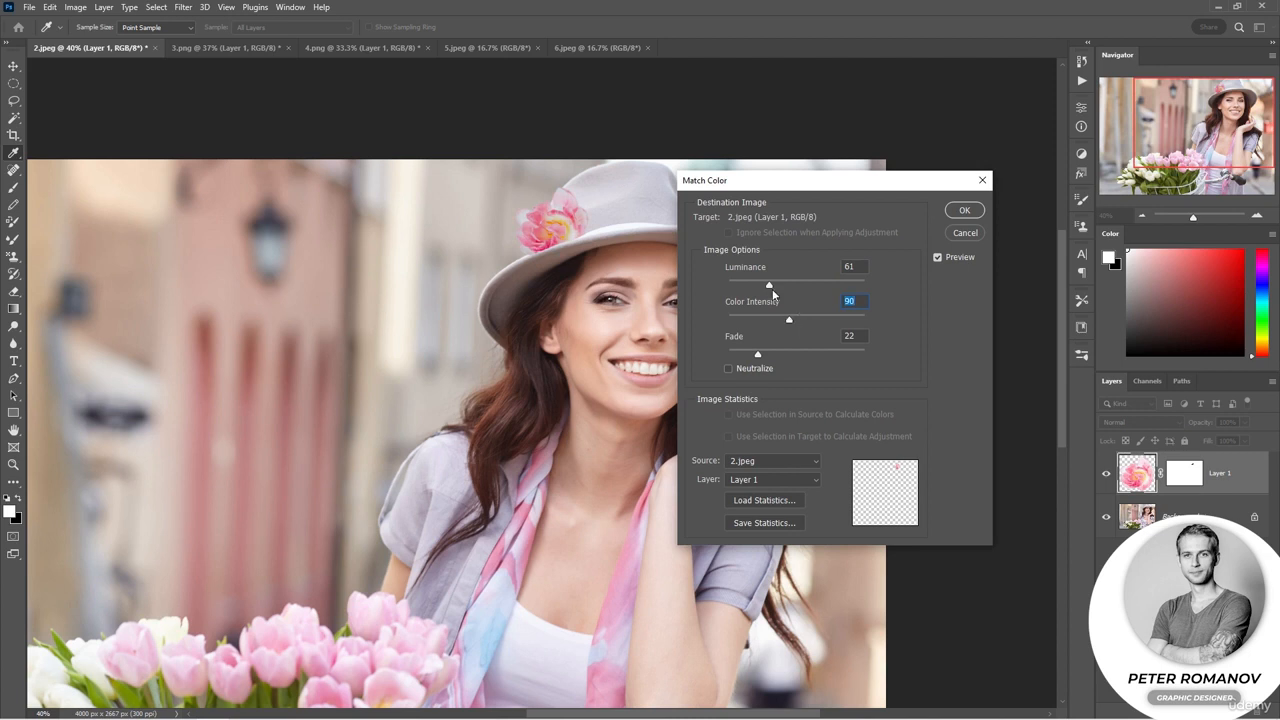
drag(773, 292, 782, 291)
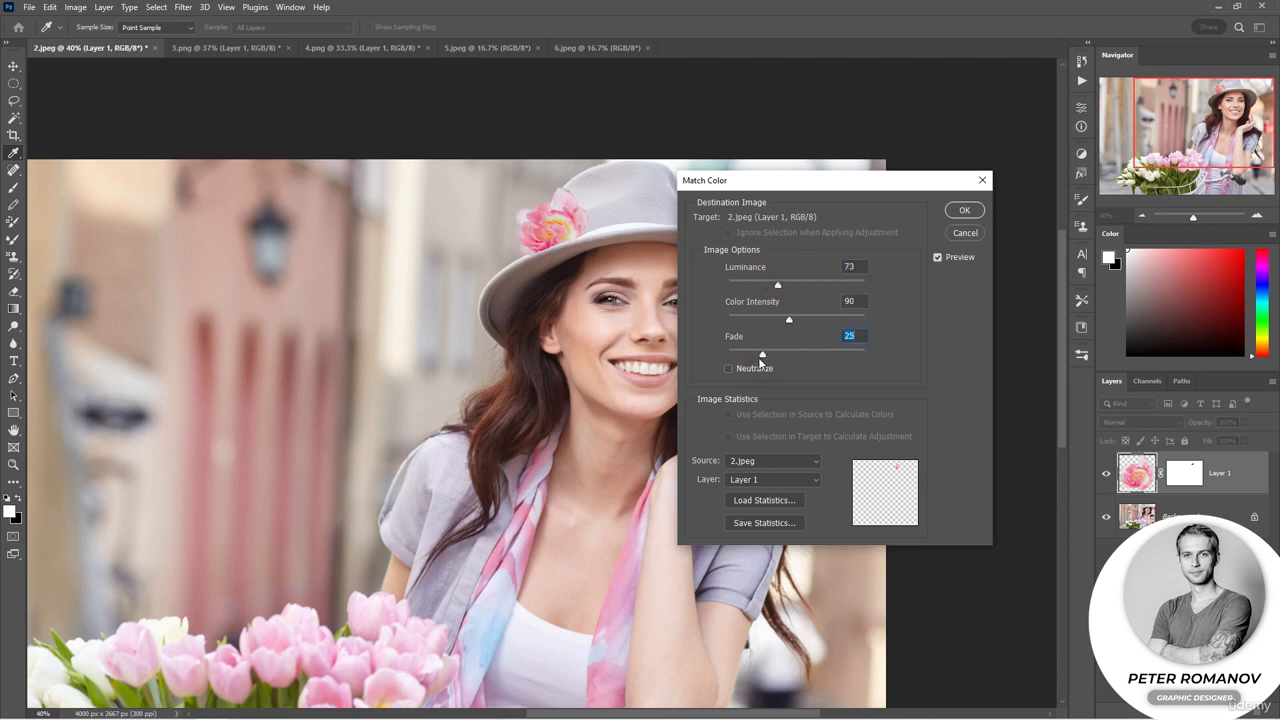
click(964, 210)
key(v)
click(957, 350)
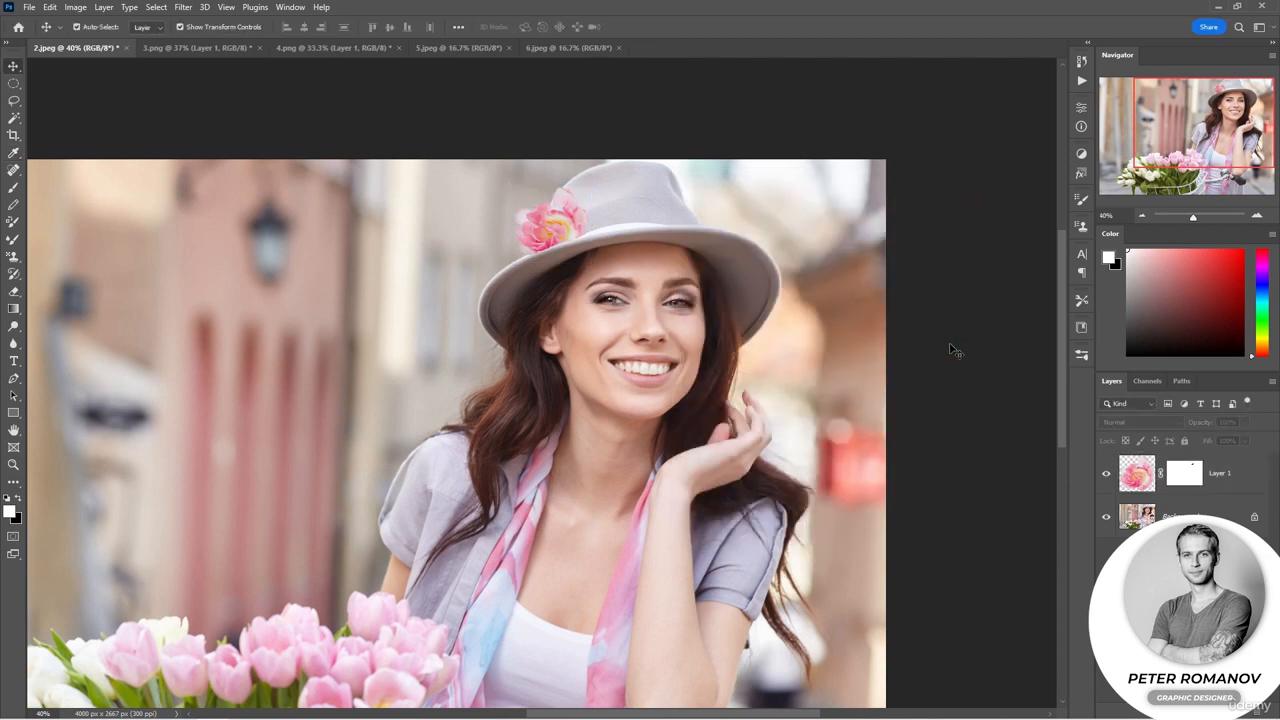
- Copy the magenta tulip from 4.png and paste it into 2.jpeg, converting its color profile to preserve color appearance
scroll(950, 345, down, 3)
drag(872, 421, 893, 335)
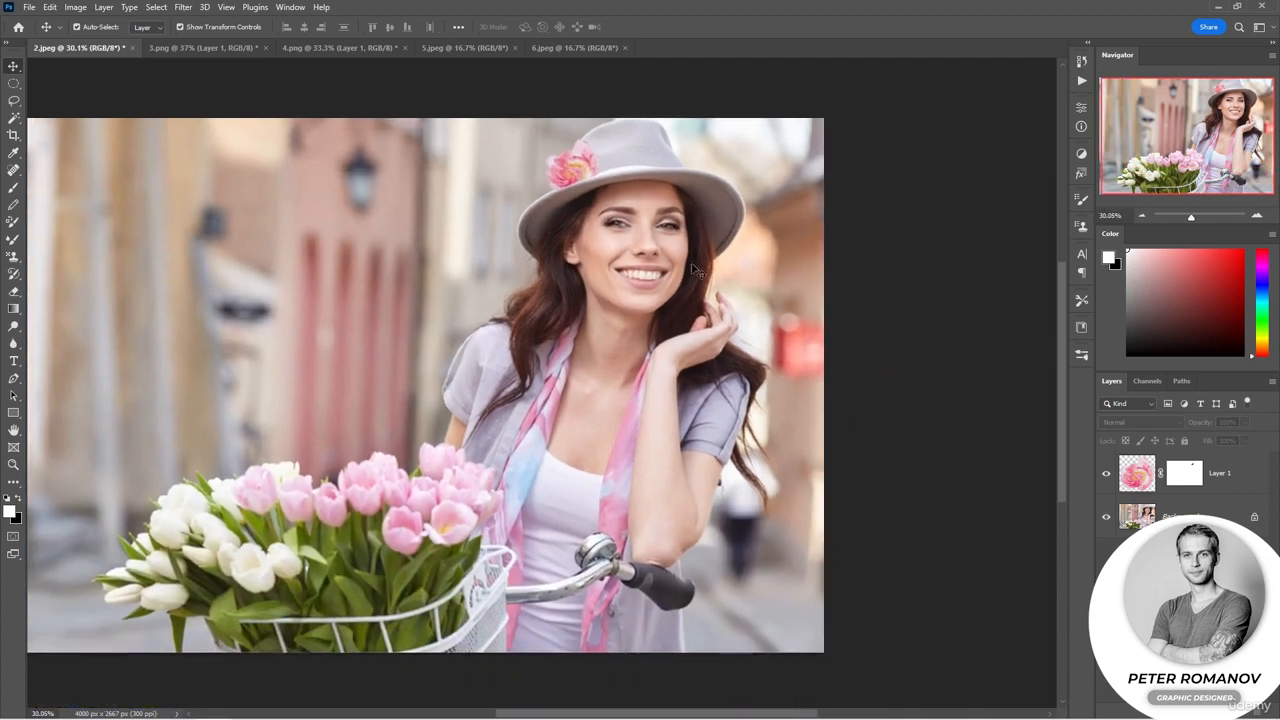
click(313, 48)
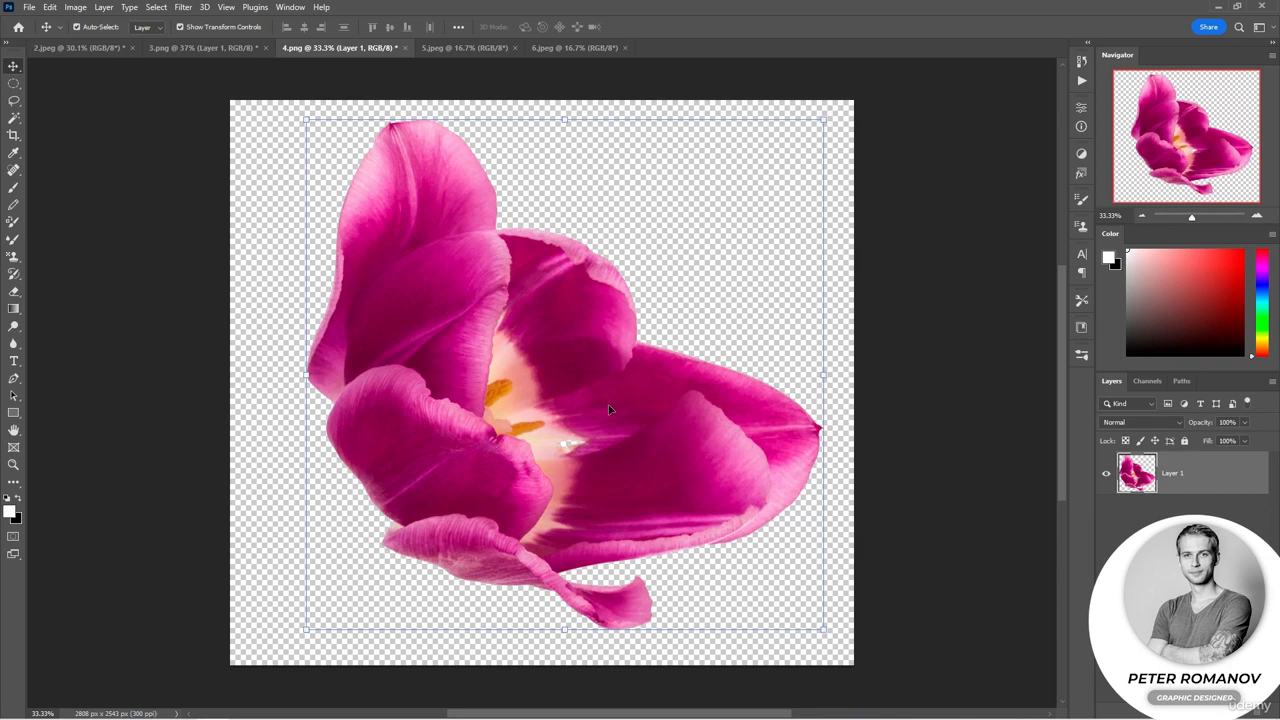
click(110, 49)
key(ctrl+v)
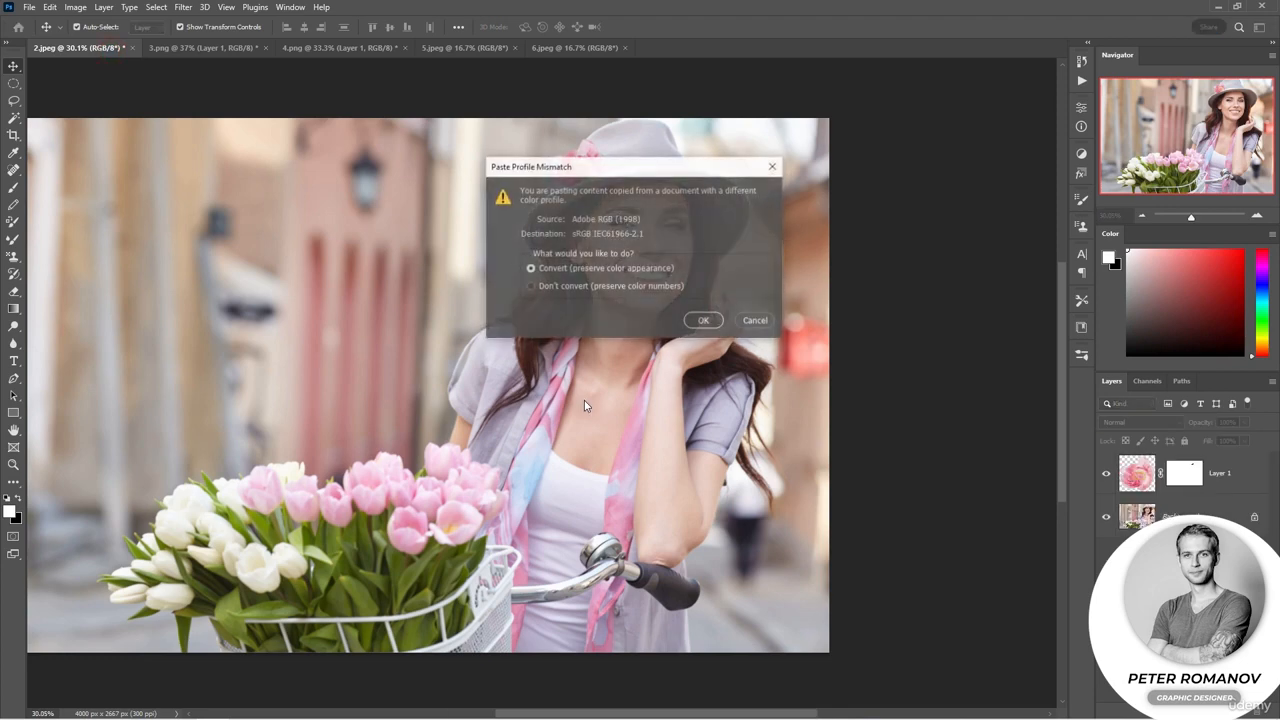
click(704, 320)
click(703, 297)
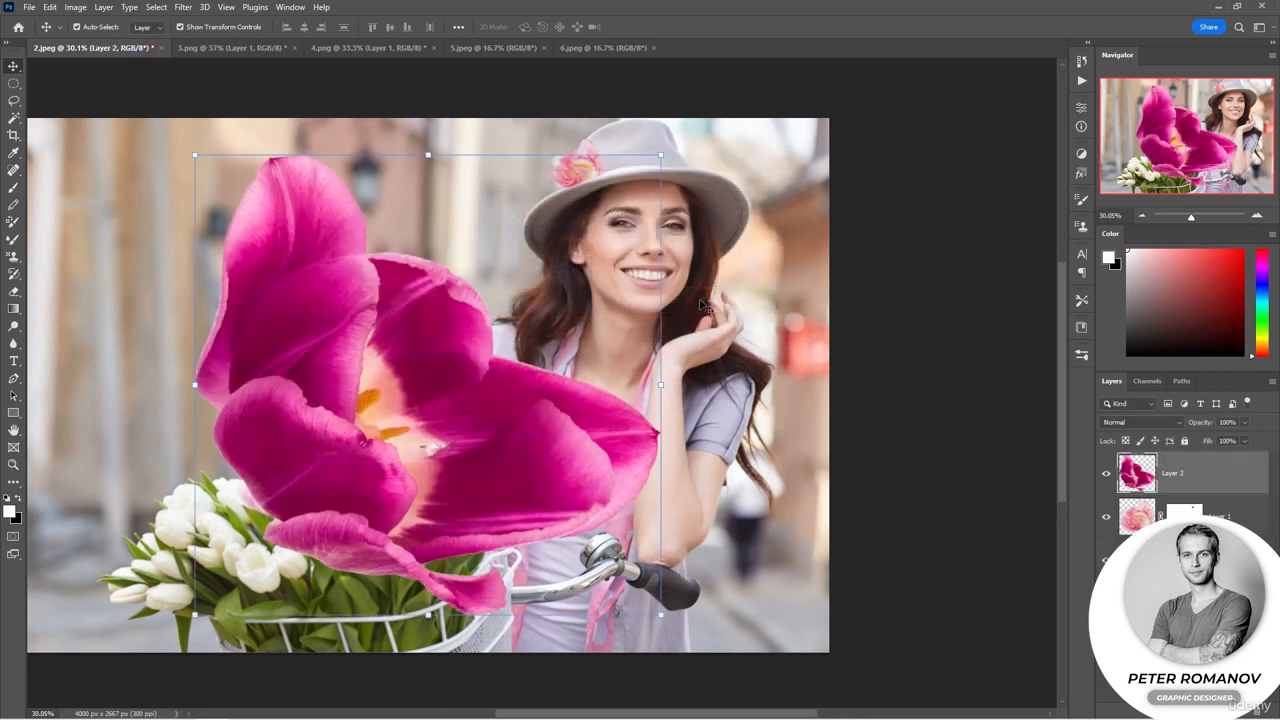
- Move the tulip layer below the pink flower layer and scale it to about 10.4%, placing it beside the pink flower on the hat
drag(1227, 473, 1110, 528)
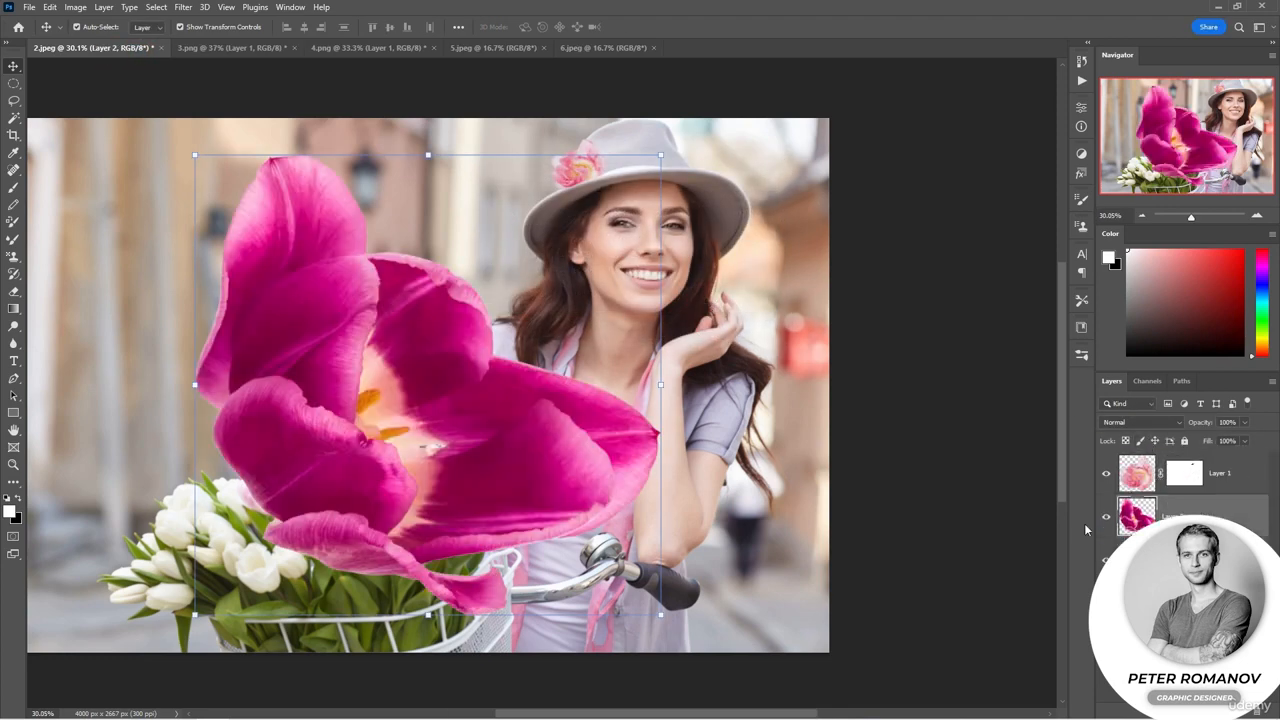
drag(664, 617, 639, 179)
scroll(639, 179, up, 10)
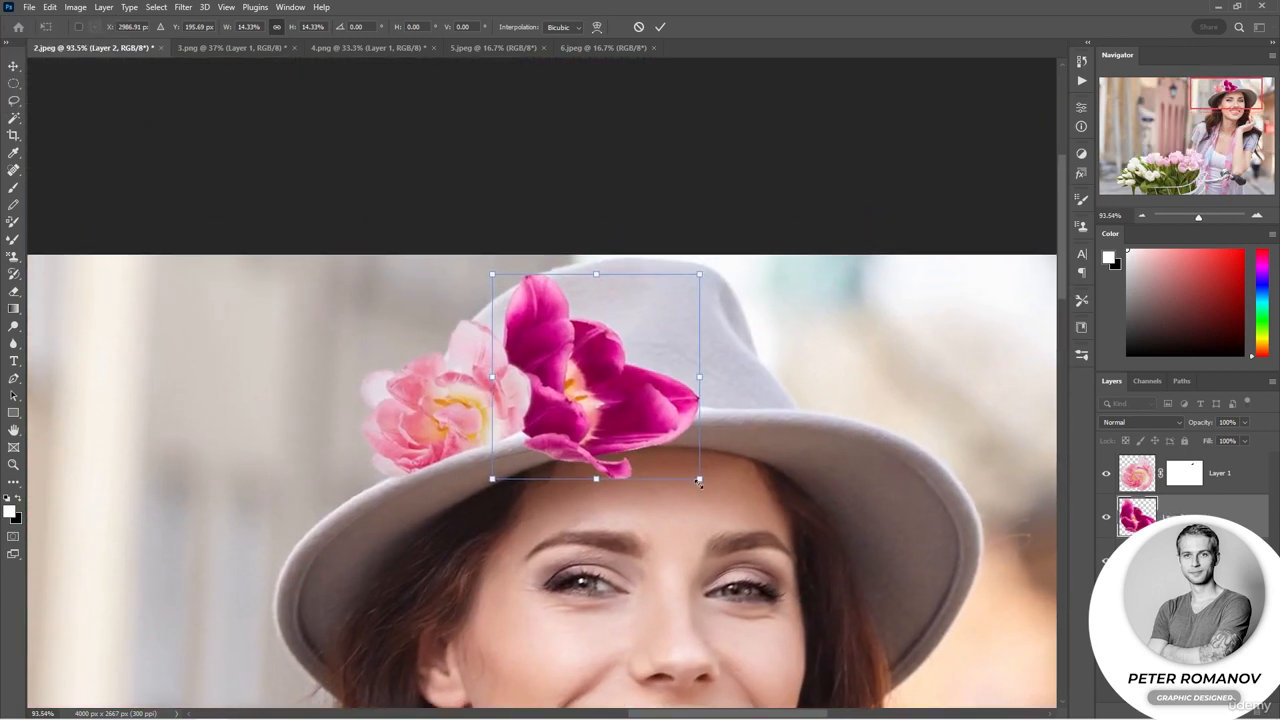
drag(699, 482, 630, 414)
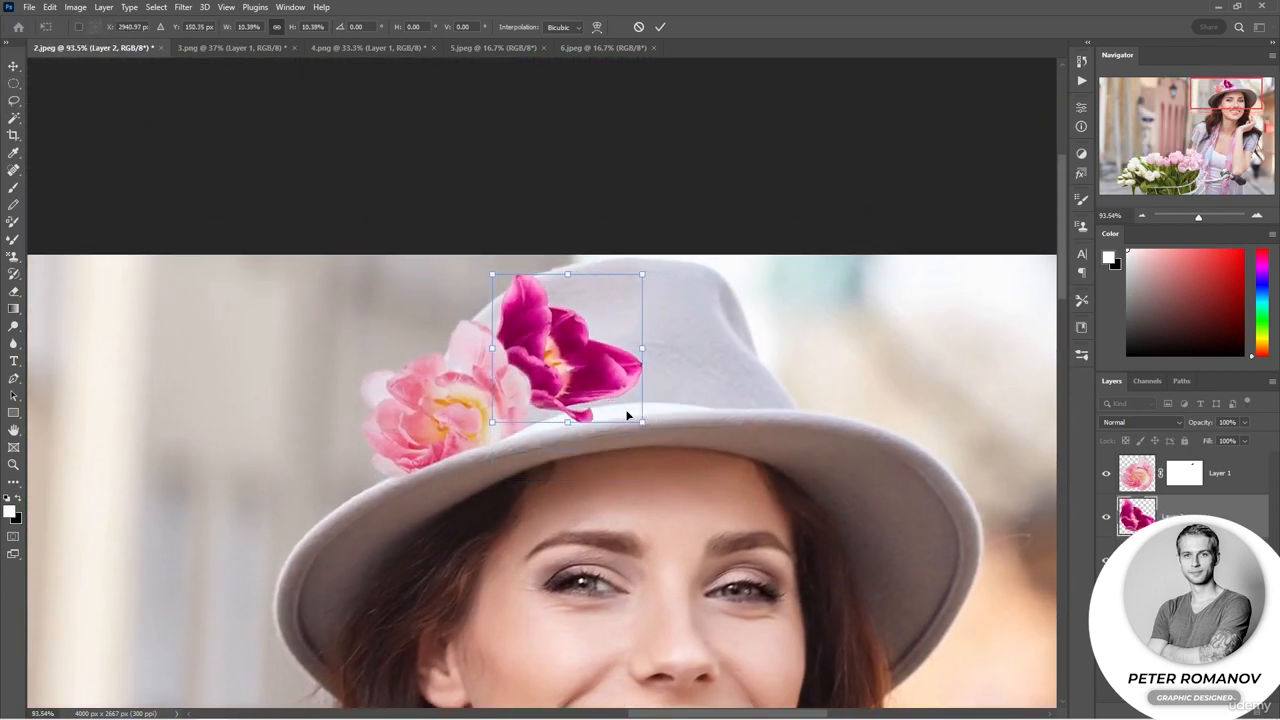
mouse_move(556, 360)
mouse_down()
mouse_move(542, 379)
mouse_move(557, 383)
mouse_up()
key(Return)
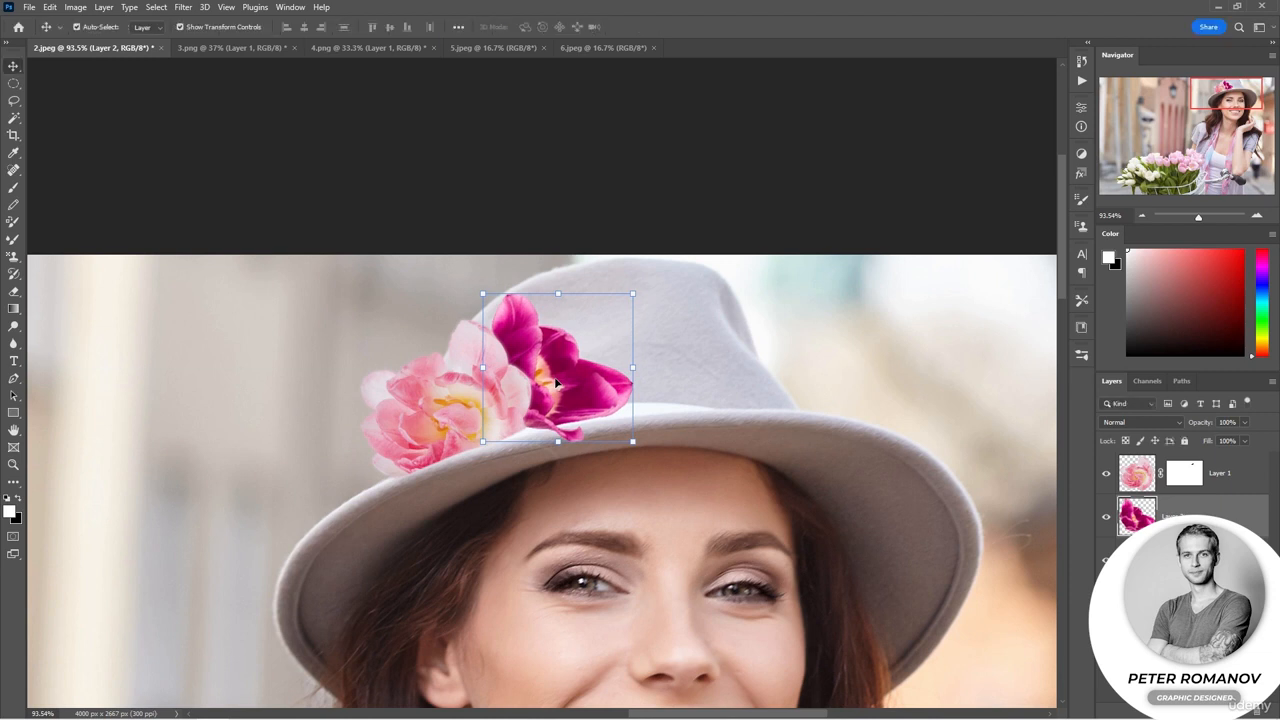
- Start Match Color on the magenta tulip layer with 2.jpeg as the source, moving the dialog clear of the flowers
scroll(584, 376, up, 5)
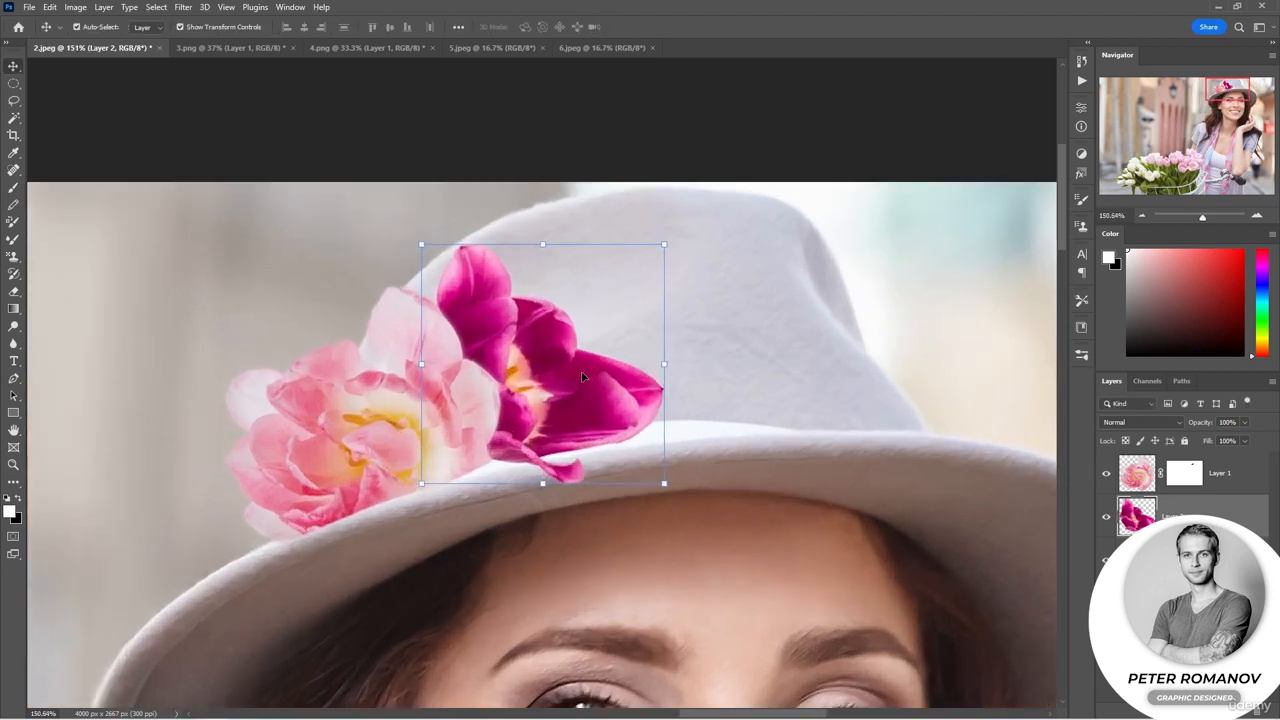
key(l)
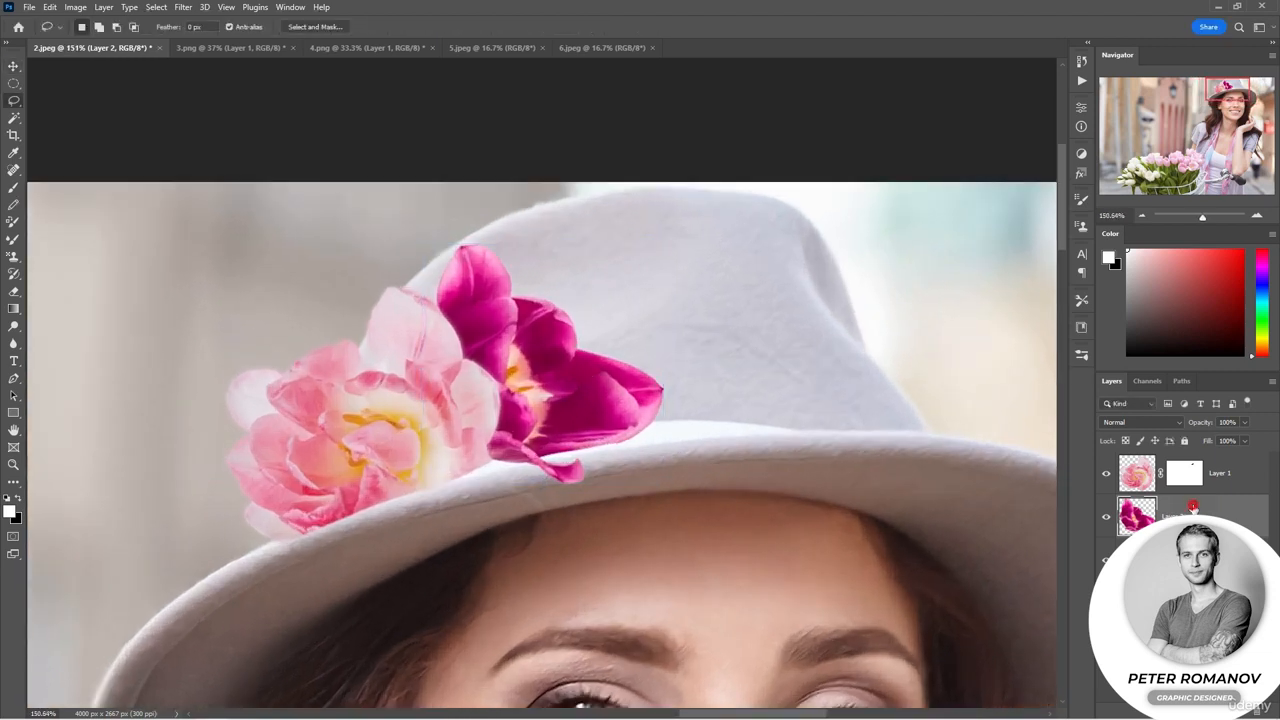
click(74, 8)
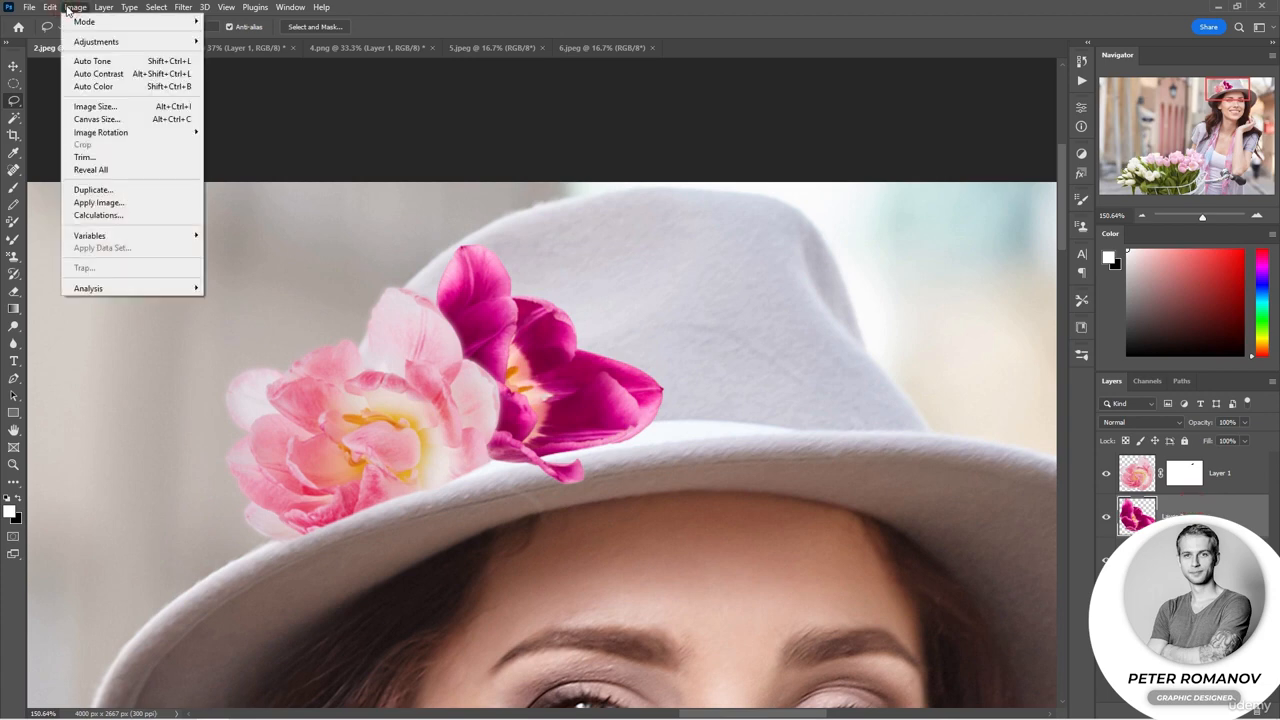
mouse_move(104, 42)
click(238, 311)
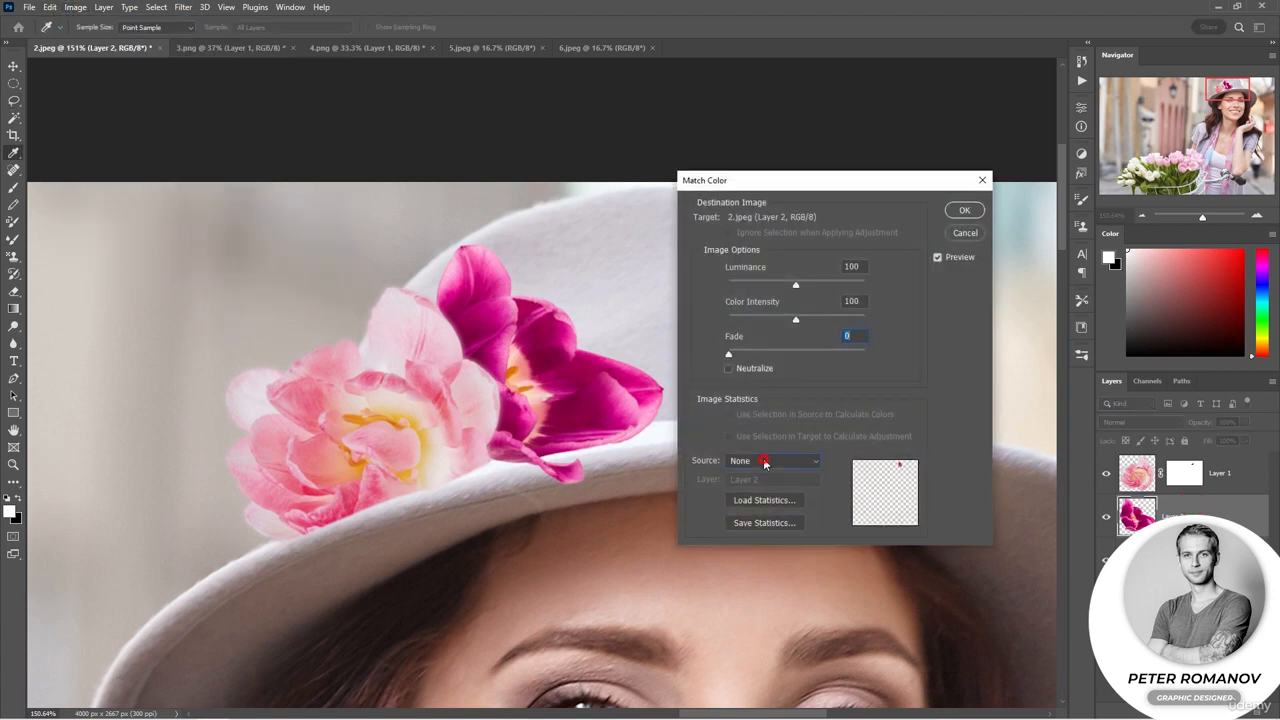
click(774, 460)
click(772, 479)
drag(791, 191, 852, 274)
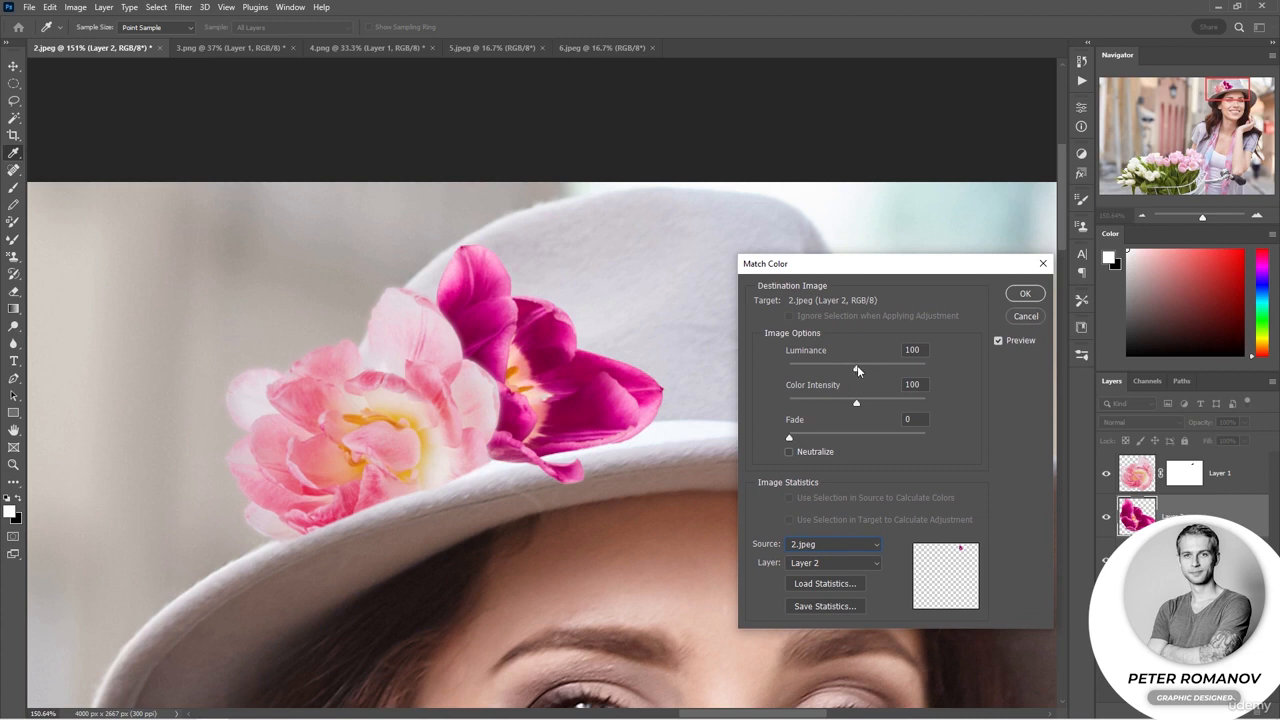
- Match the magenta tulip's colors with Luminance 80, Color Intensity 130 and Fade 7
drag(857, 368, 898, 401)
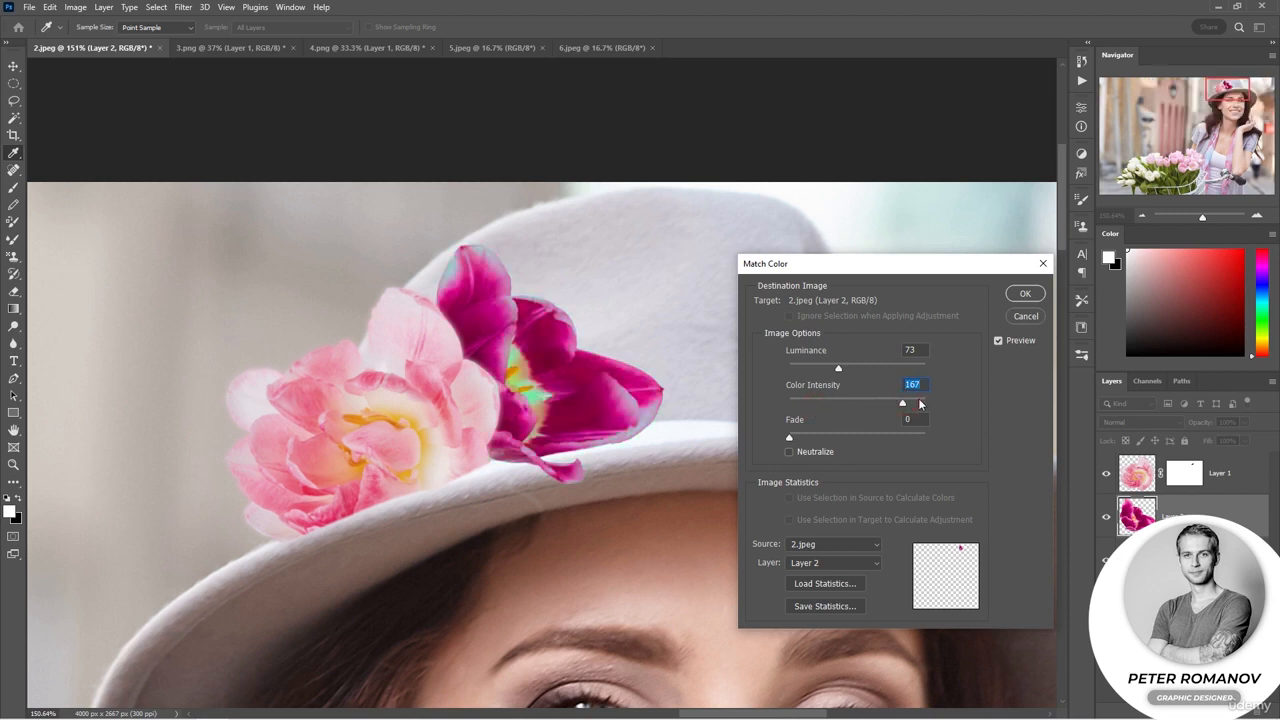
drag(789, 437, 798, 436)
drag(837, 368, 826, 368)
click(818, 453)
click(818, 452)
click(855, 368)
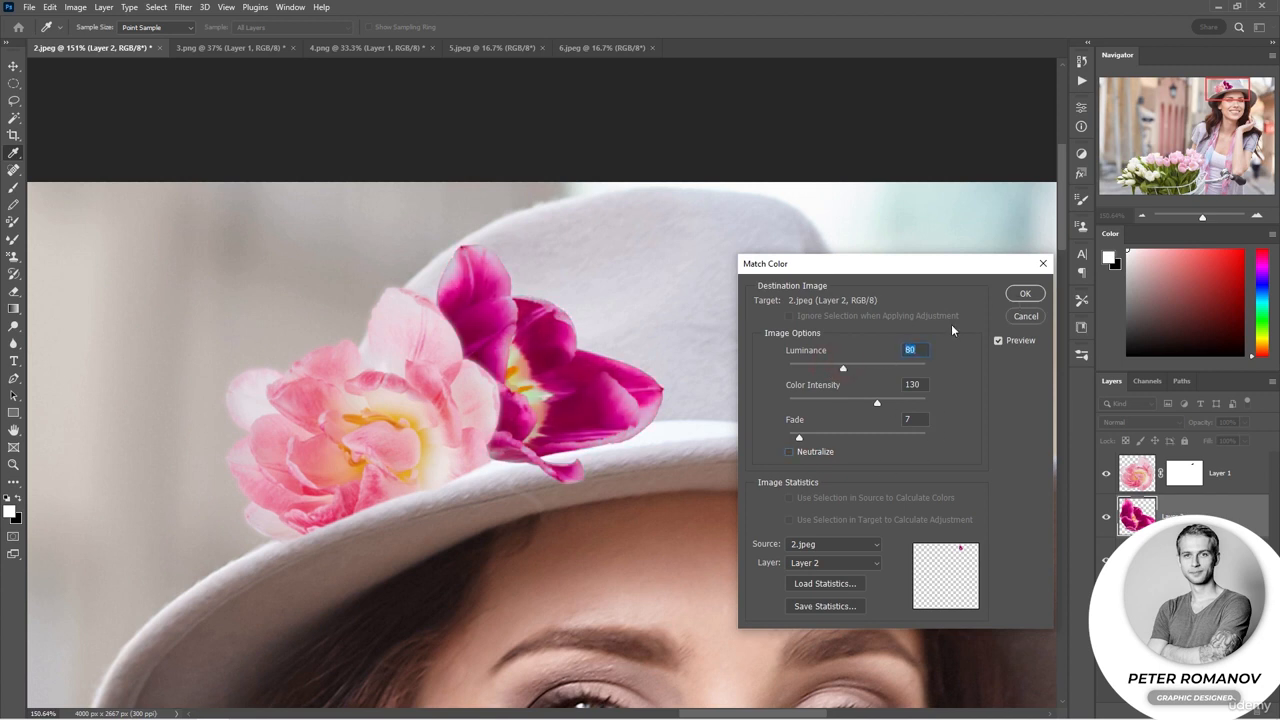
click(1024, 294)
- Select everything outside the magenta tulip and expand the selection by 2 pixels
key(l)
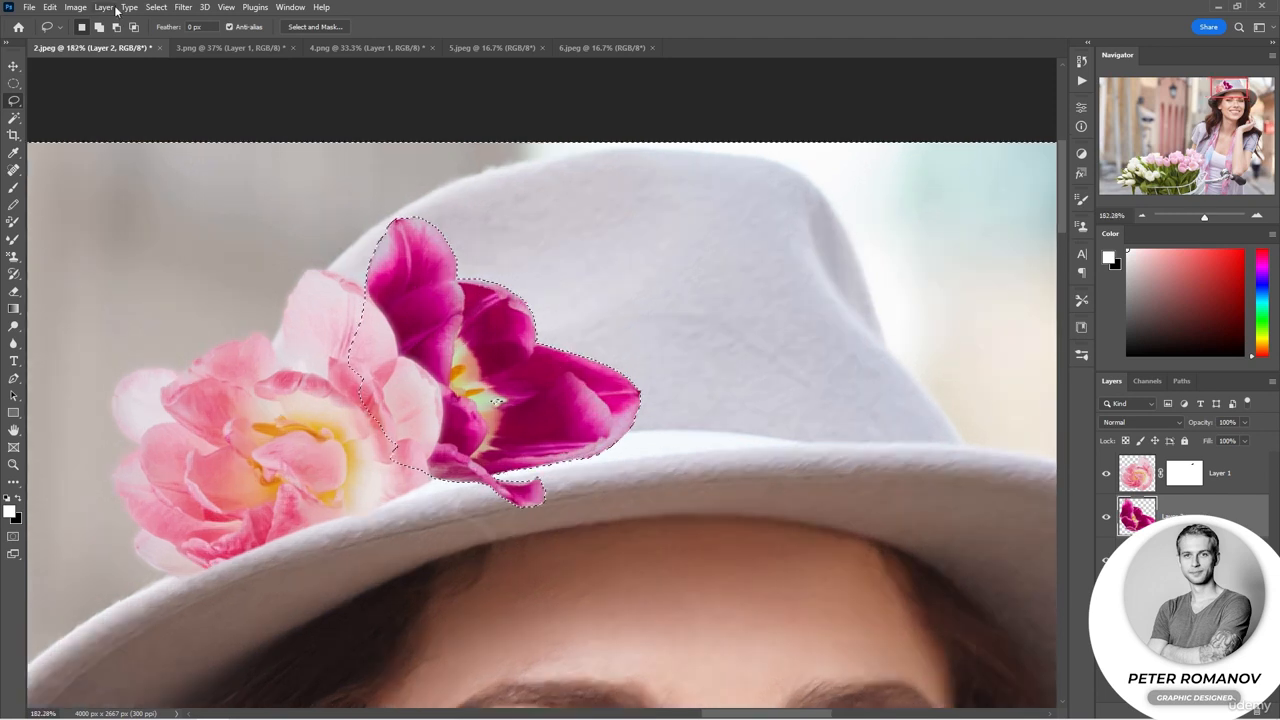
click(156, 7)
mouse_move(268, 210)
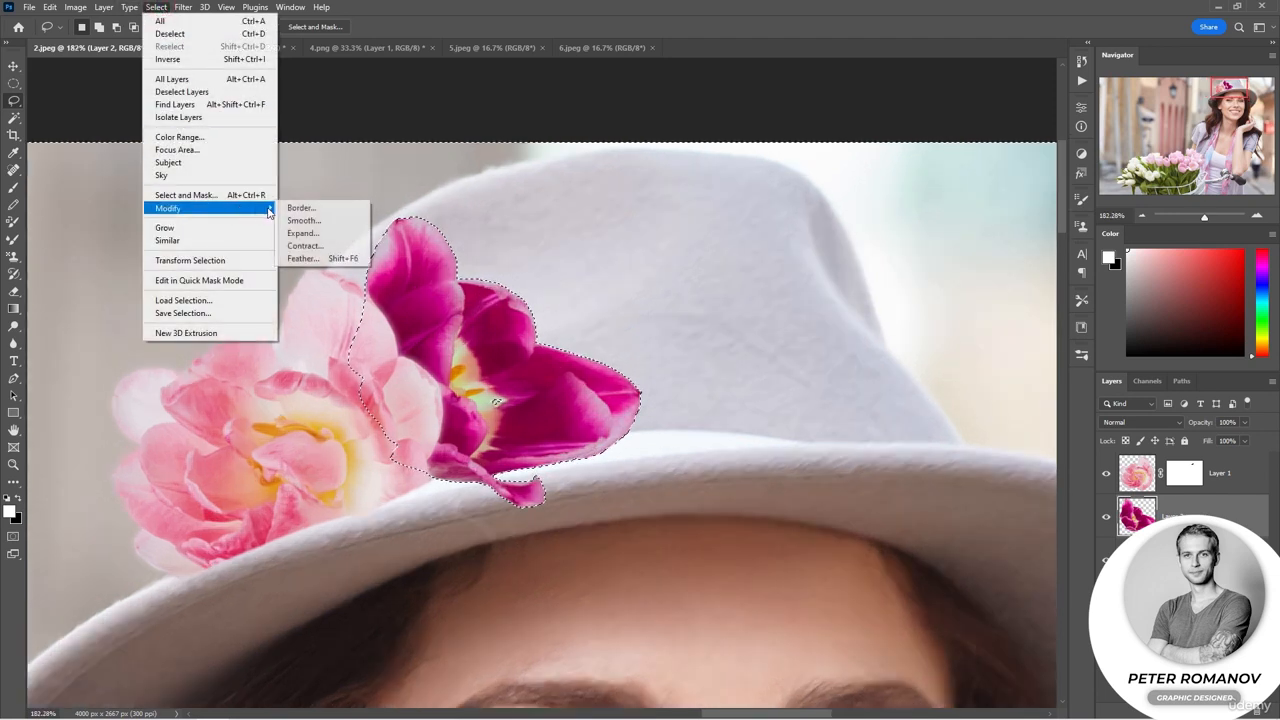
click(303, 233)
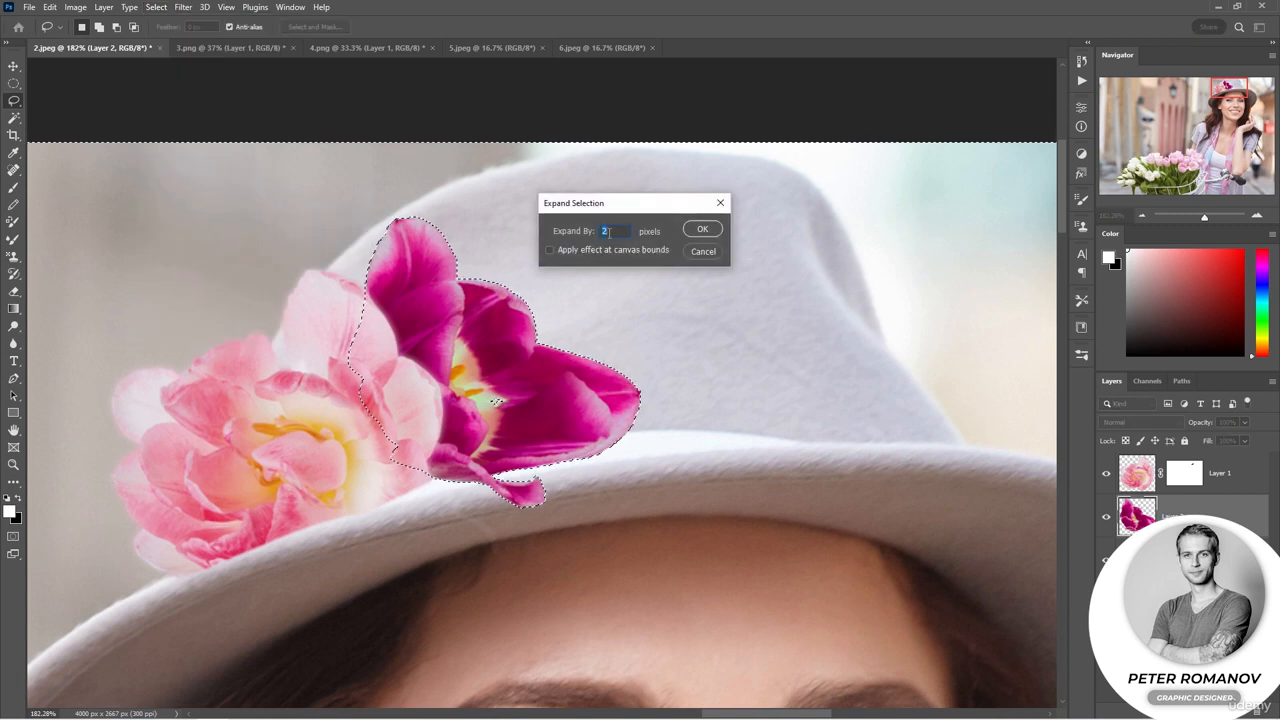
click(697, 230)
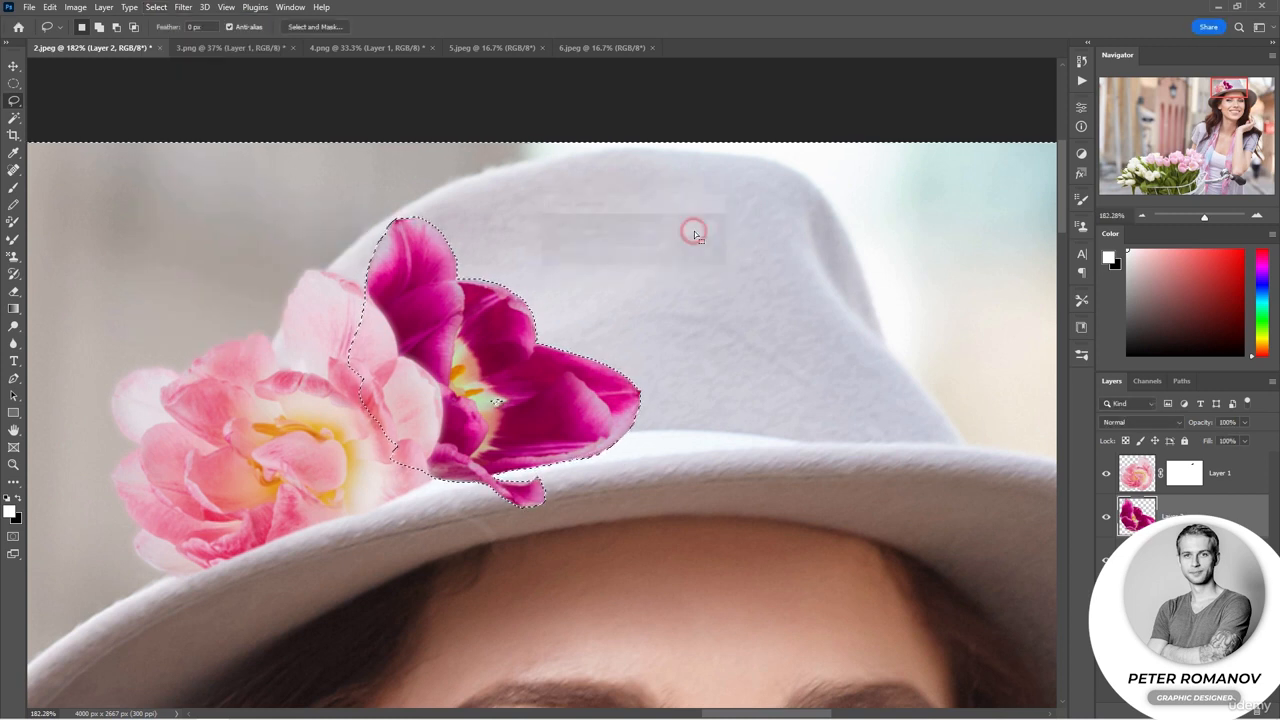
- Soften the magenta tulip's edges with a Gaussian Blur of about 7.2 pixels radius, and clear the selection
click(183, 7)
mouse_move(229, 174)
click(372, 220)
drag(255, 392, 268, 392)
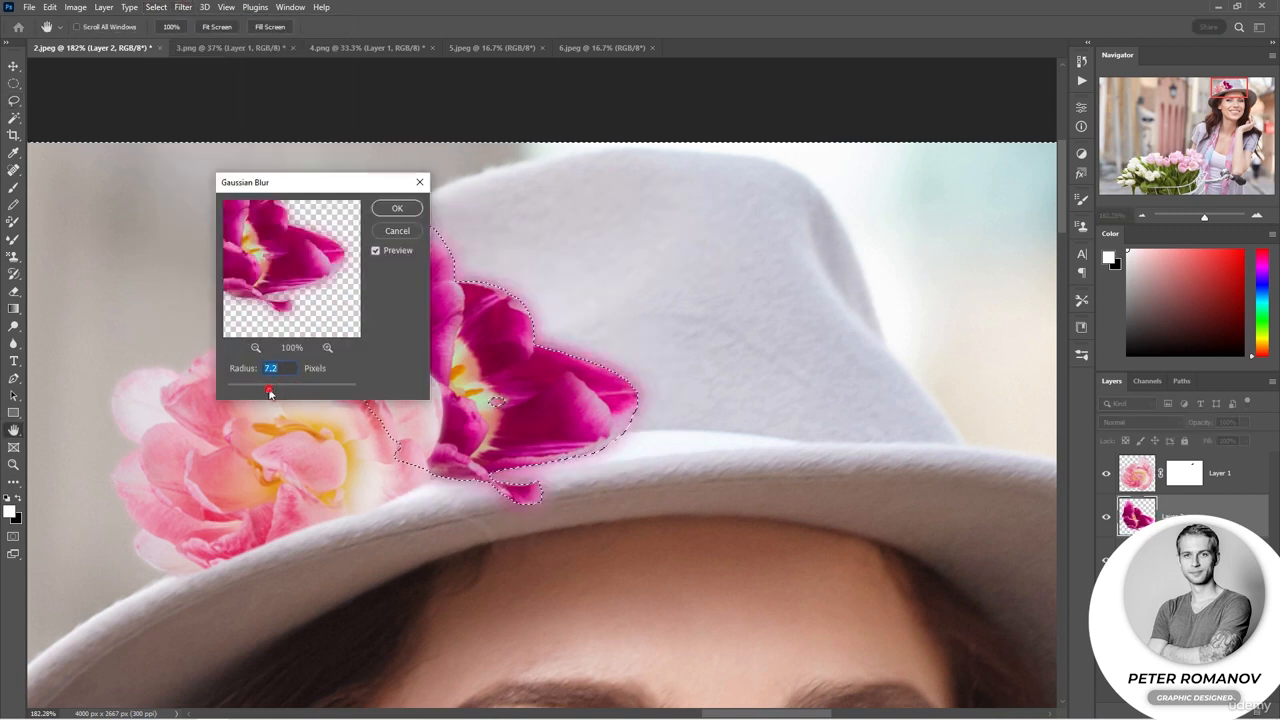
click(395, 209)
key(ctrl+d)
key(l)
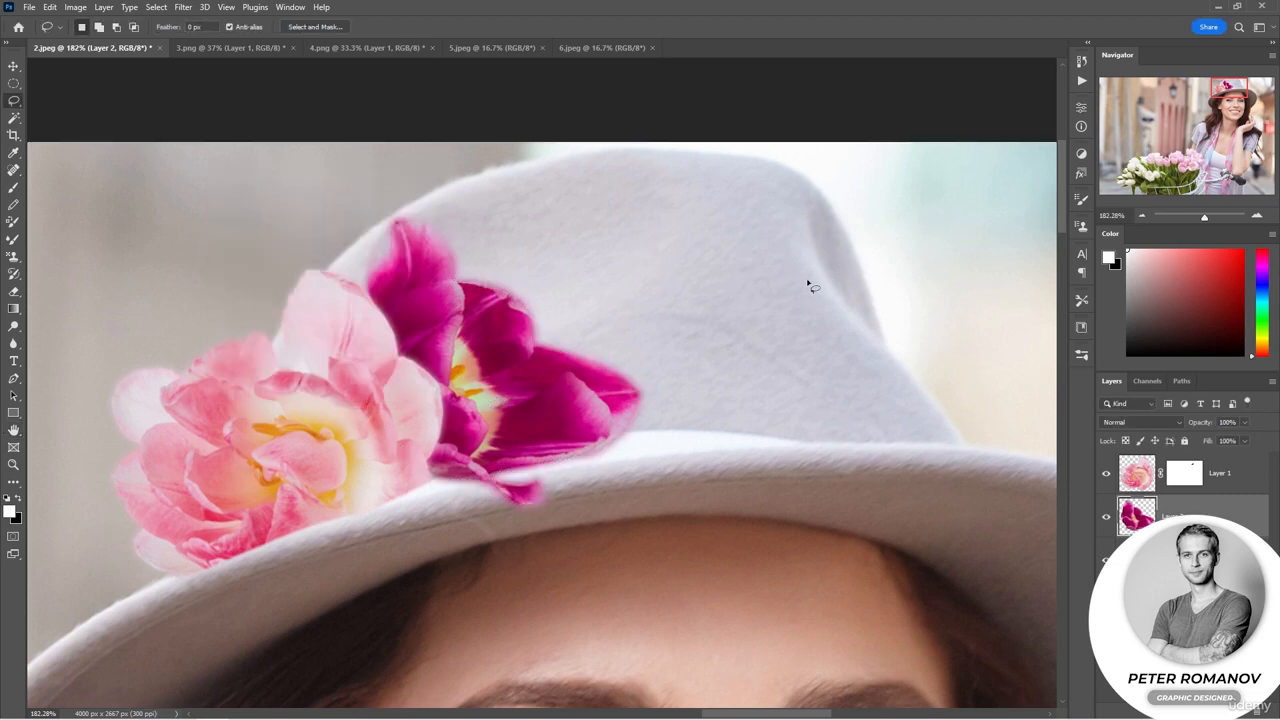
- Add a Photo Filter adjustment layer directly above the Background layer
scroll(812, 287, down, 8)
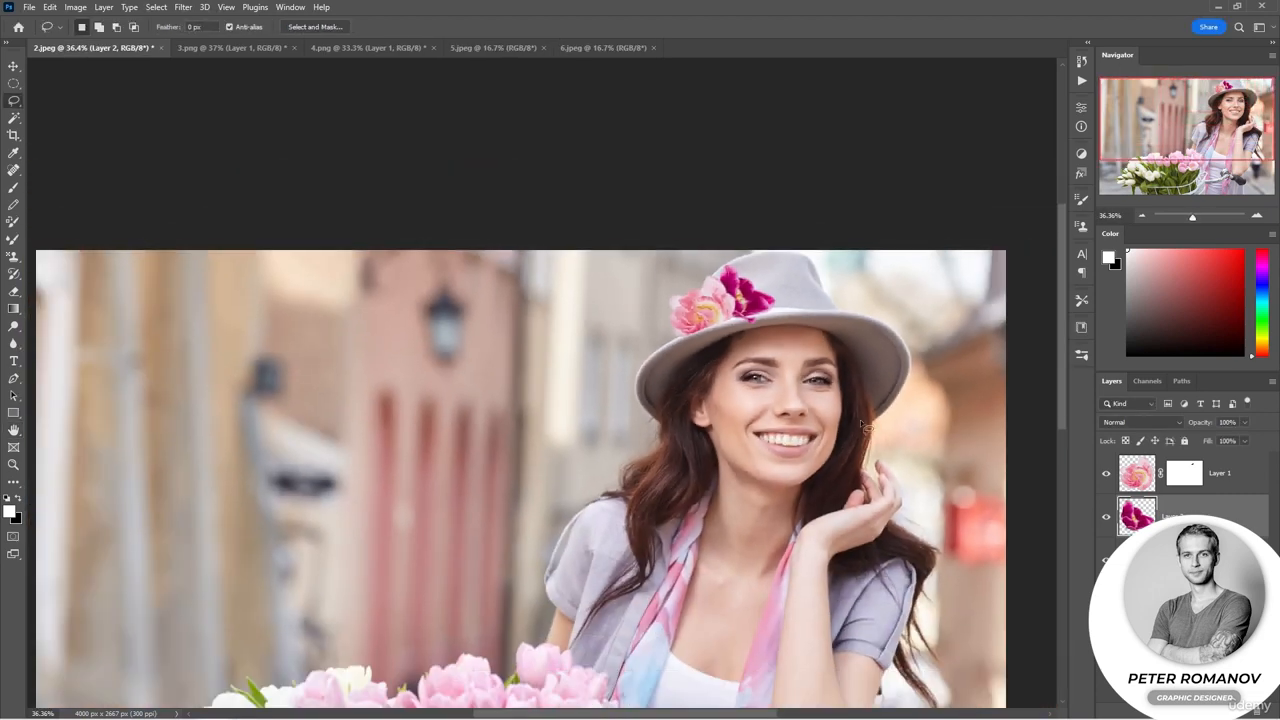
scroll(862, 426, down, 3)
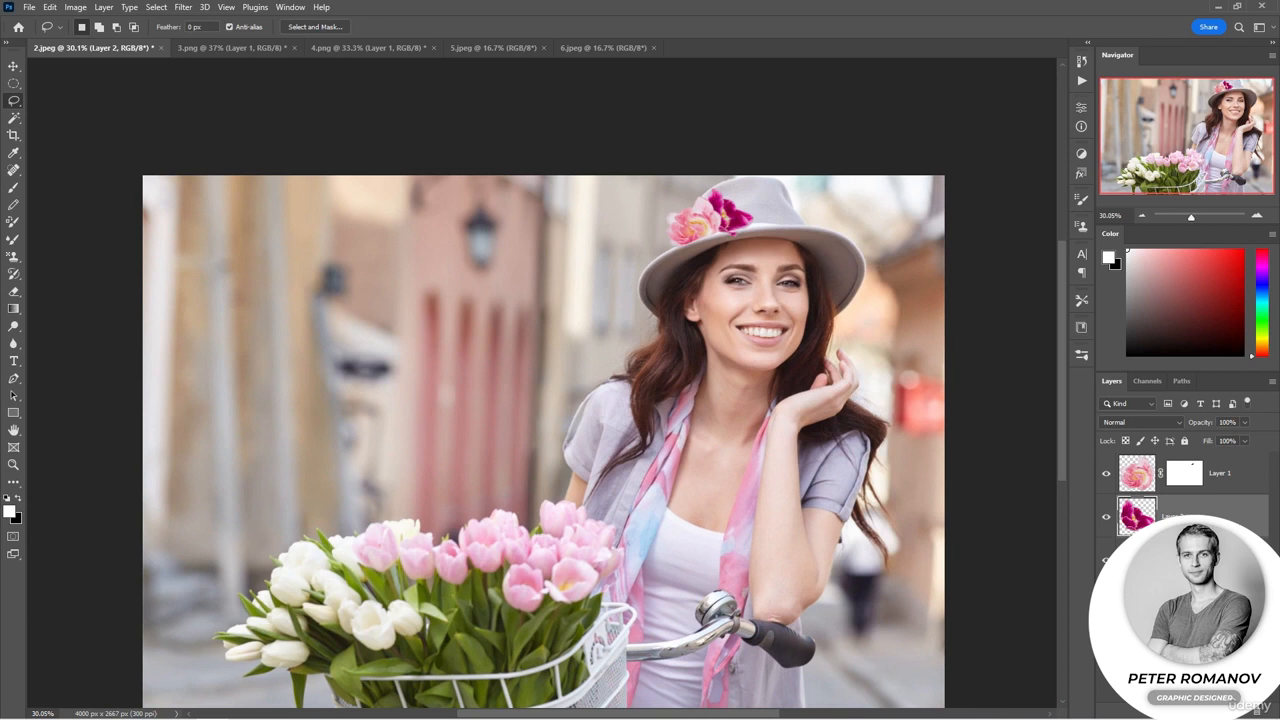
scroll(905, 471, down, 1)
click(1155, 640)
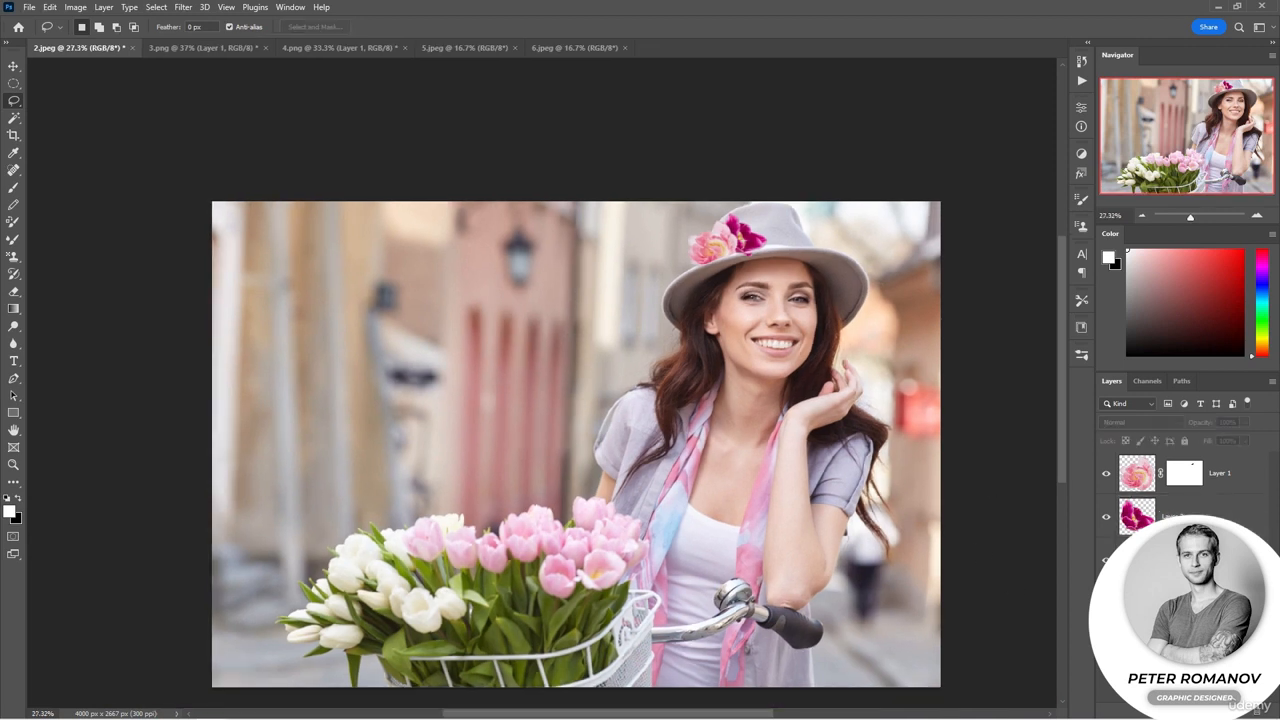
click(1192, 562)
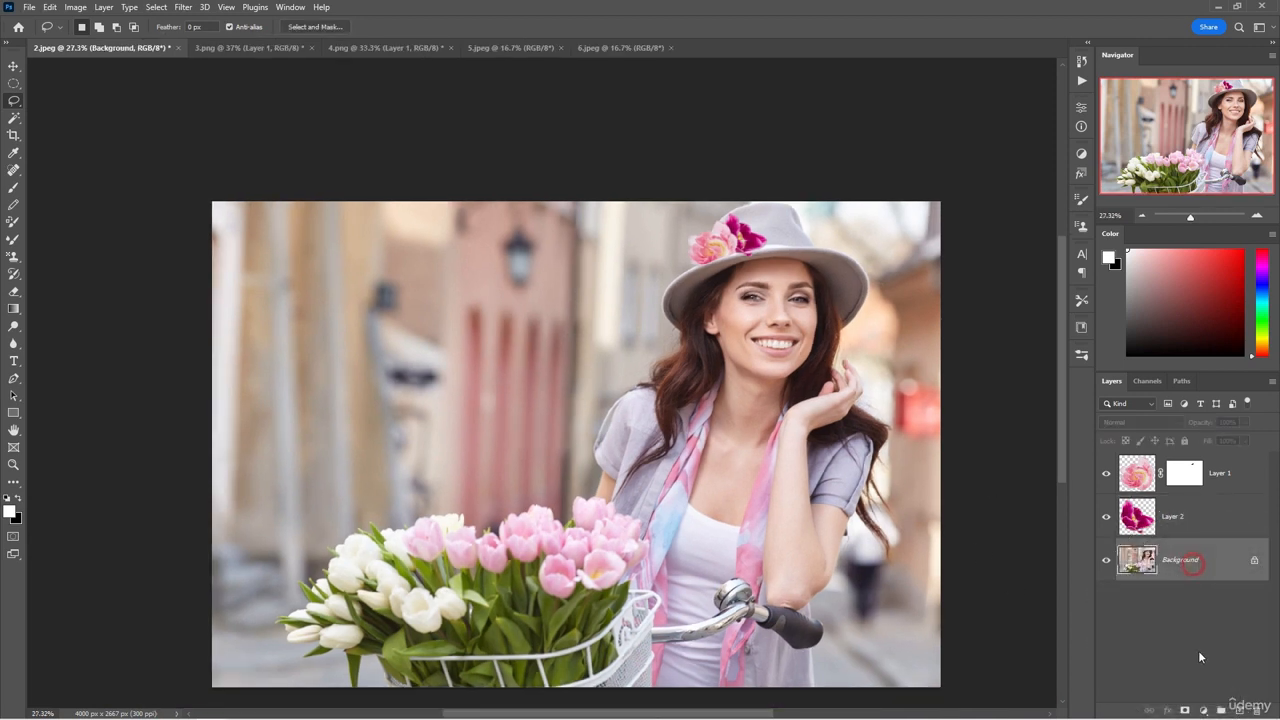
click(1203, 709)
click(1205, 608)
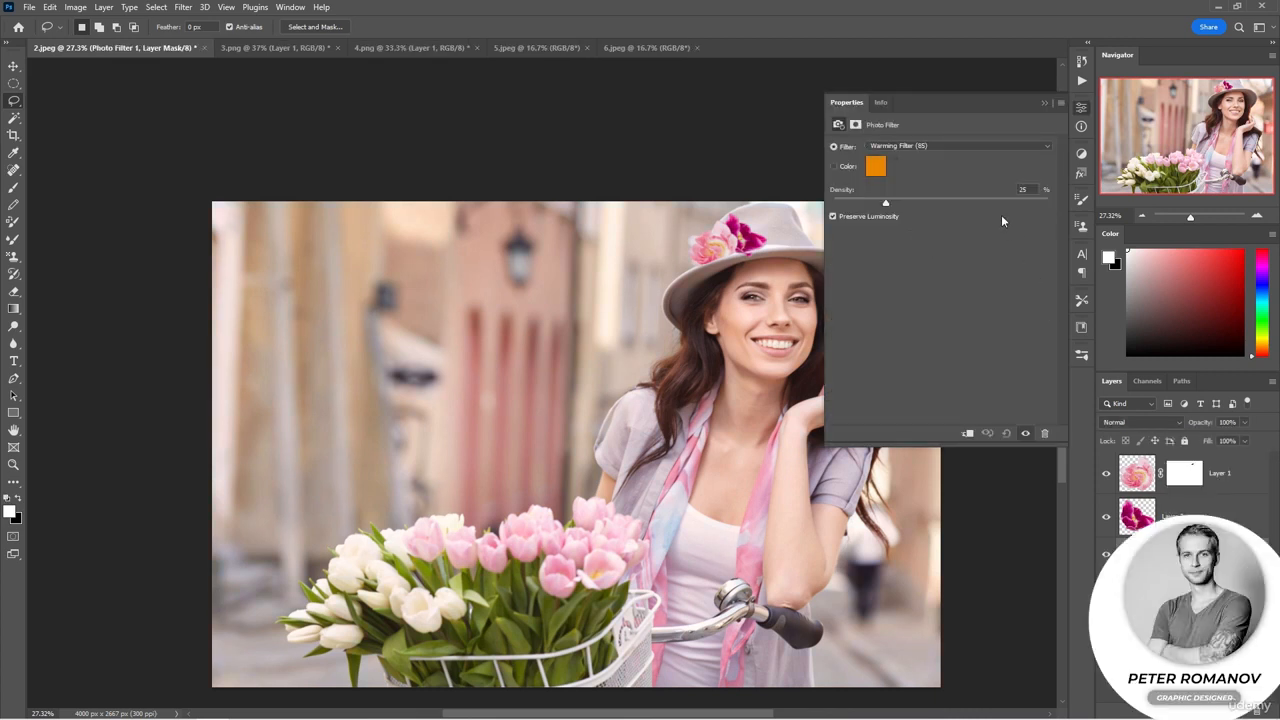
- Choose a warming preset for the photo filter and raise its density slightly
click(910, 151)
click(905, 167)
mouse_move(884, 203)
mouse_down()
mouse_move(869, 203)
mouse_move(907, 204)
mouse_move(895, 208)
mouse_up()
click(1047, 104)
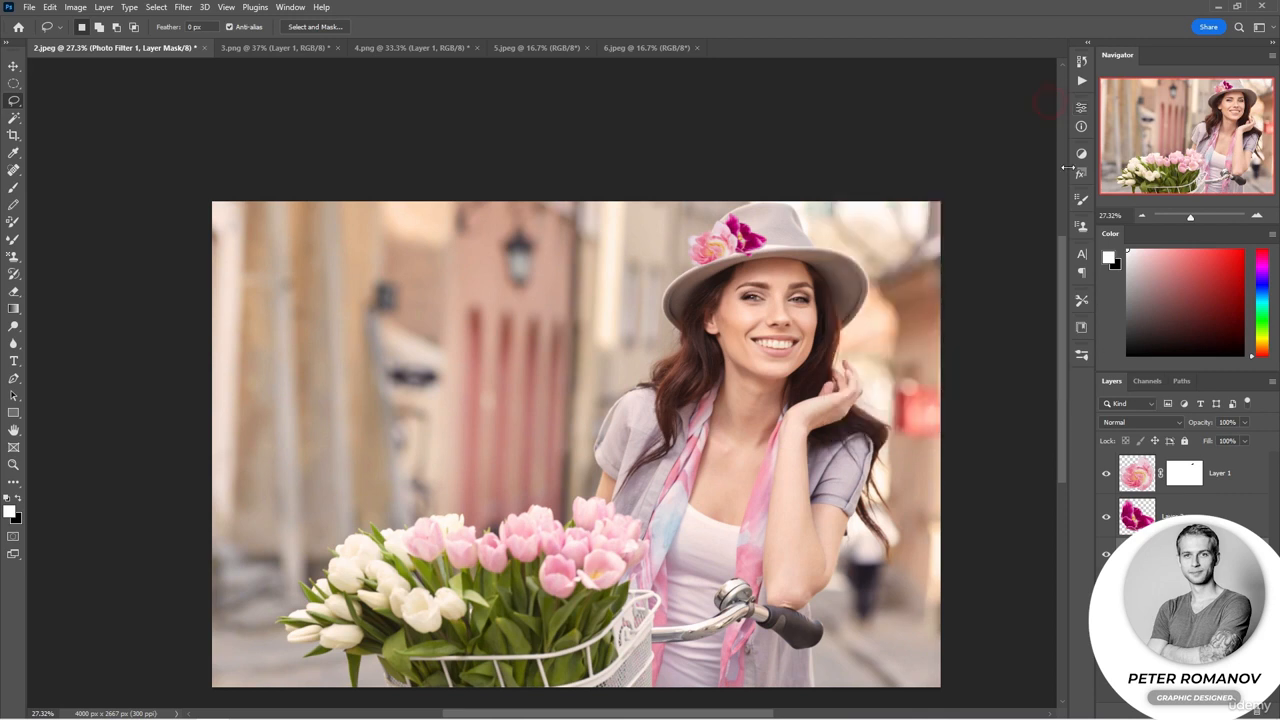
- Move the Photo Filter adjustment layer to the top of the layer stack and compare the photo with and without it
drag(1219, 464, 1219, 465)
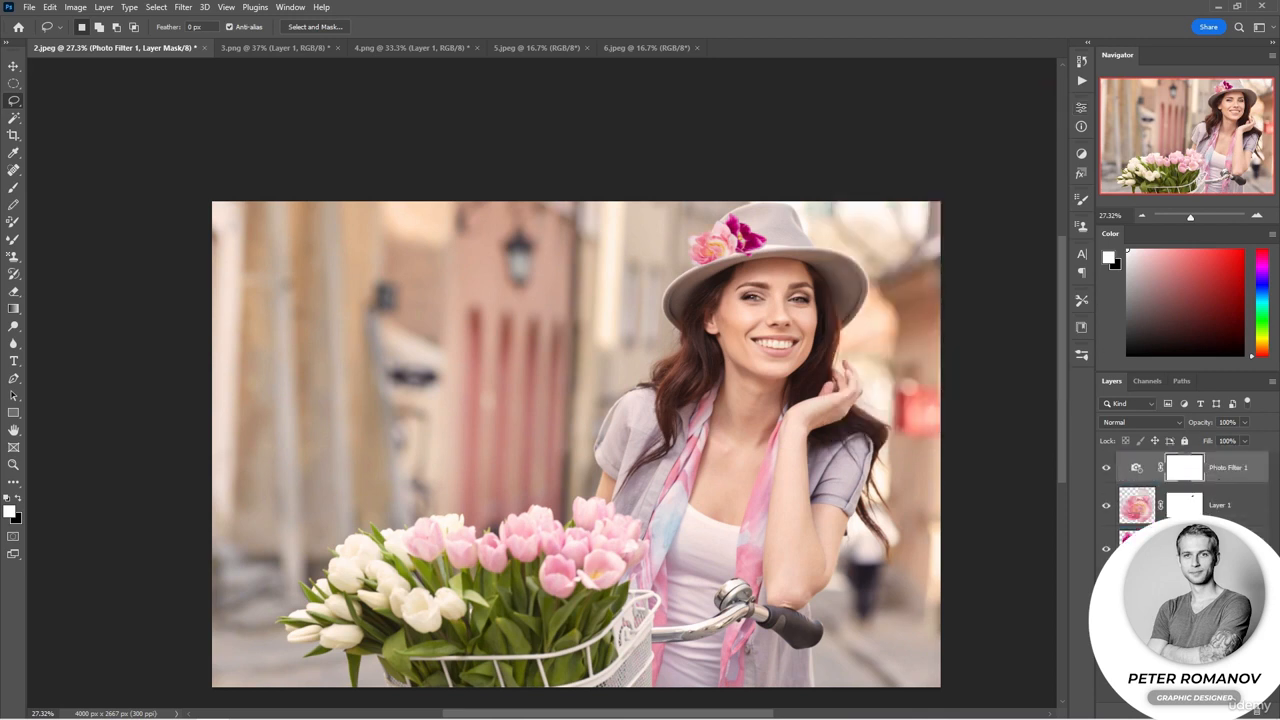
mouse_move(1106, 467)
mouse_down()
mouse_move(1105, 551)
mouse_move(1102, 469)
mouse_up()
click(1102, 467)
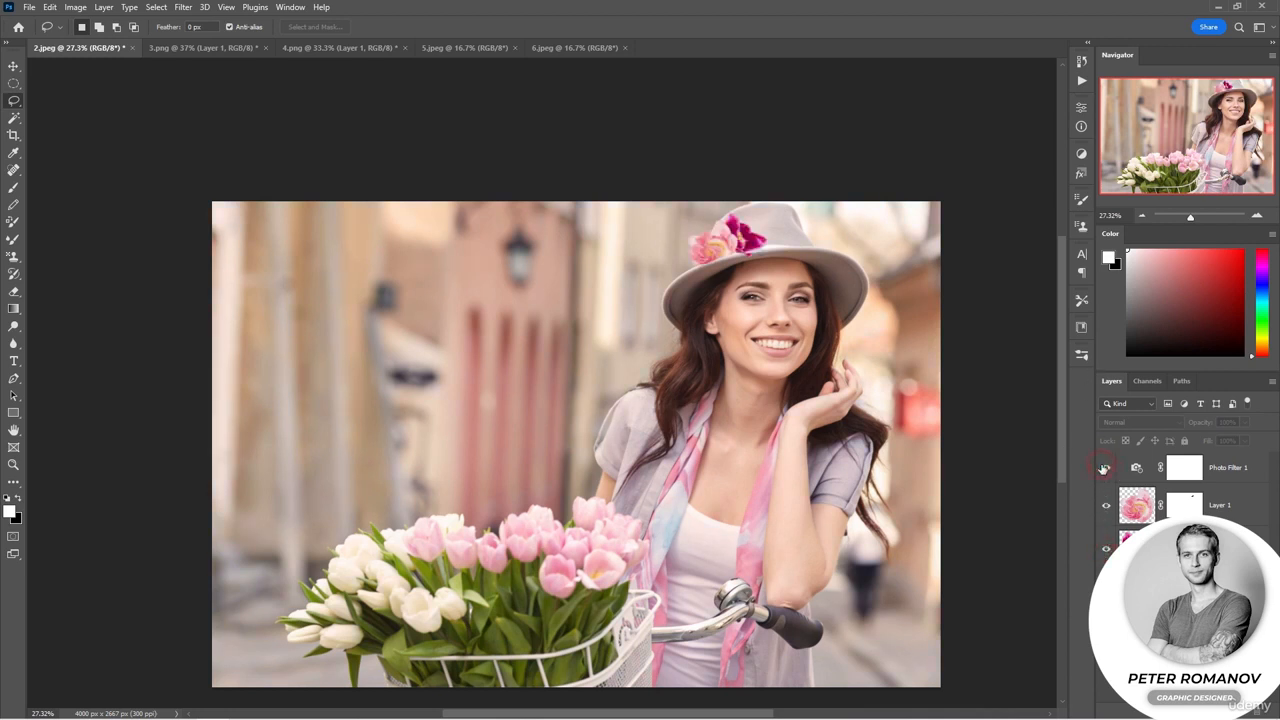
click(1140, 217)
click(1140, 217)
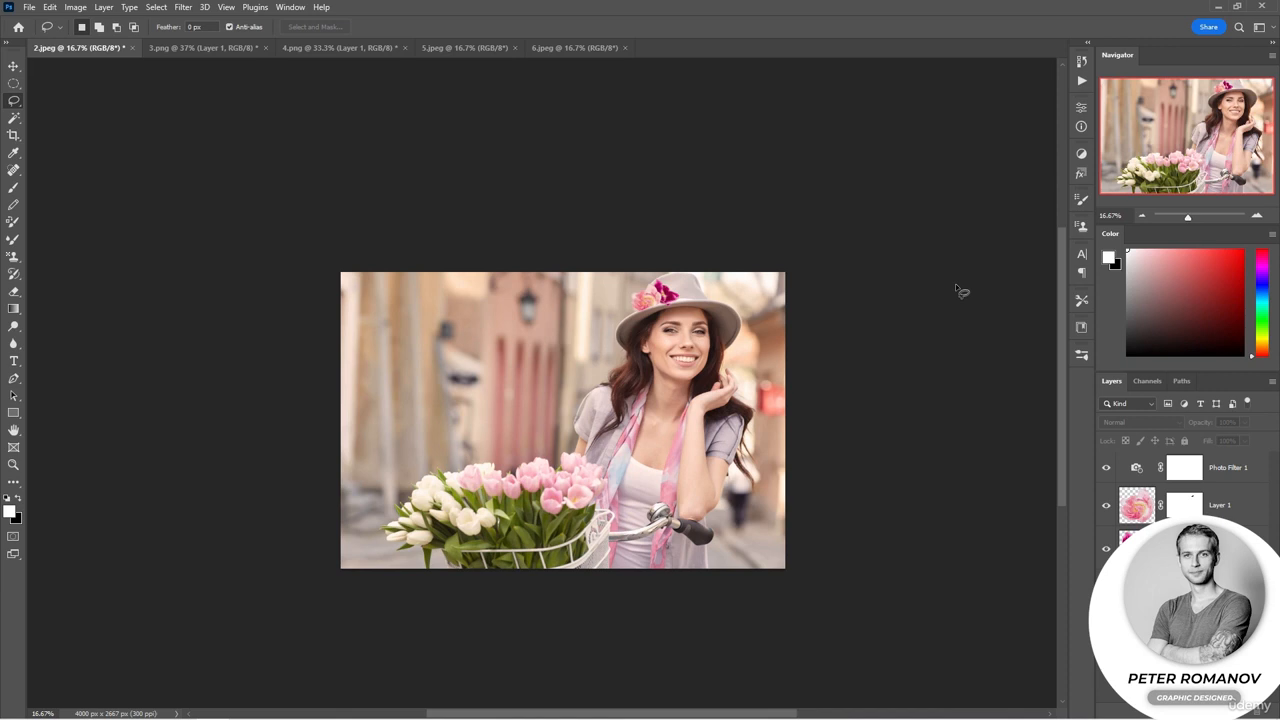
- Duplicate the Background layer of the portrait in 5.jpeg and start Replace Color on the copy, keeping the blouse in view
click(449, 48)
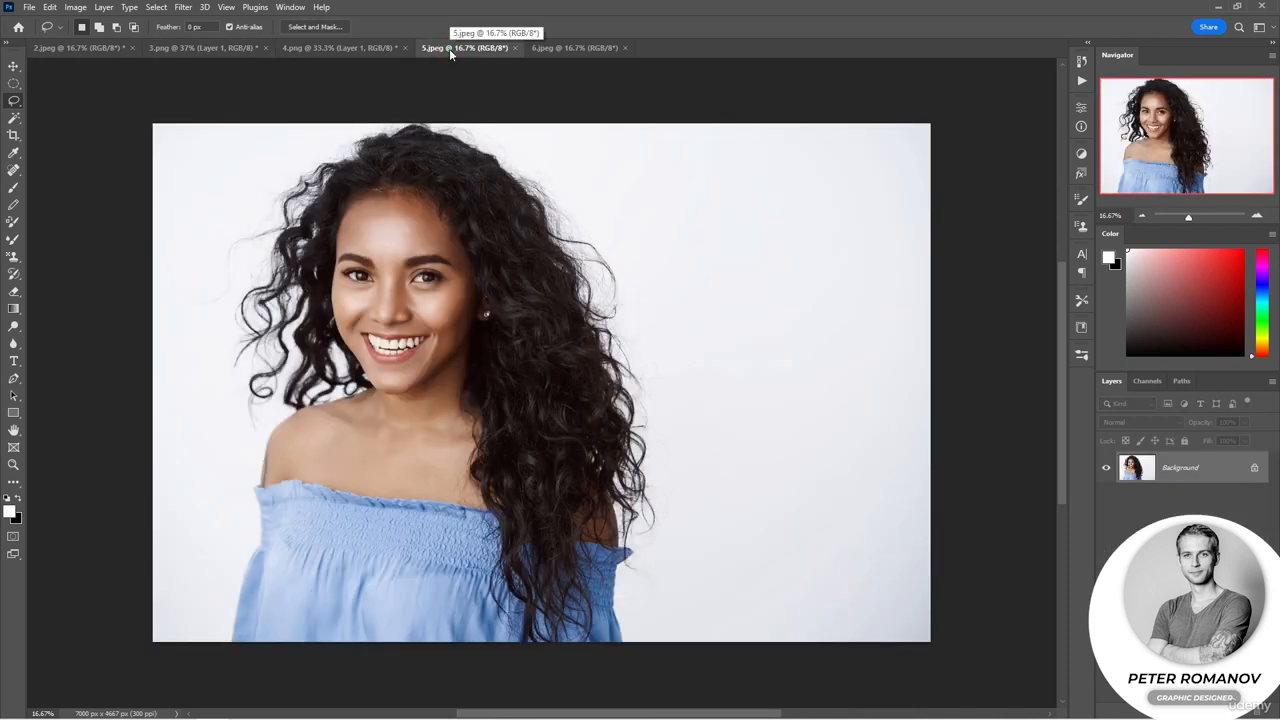
key(ctrl+j)
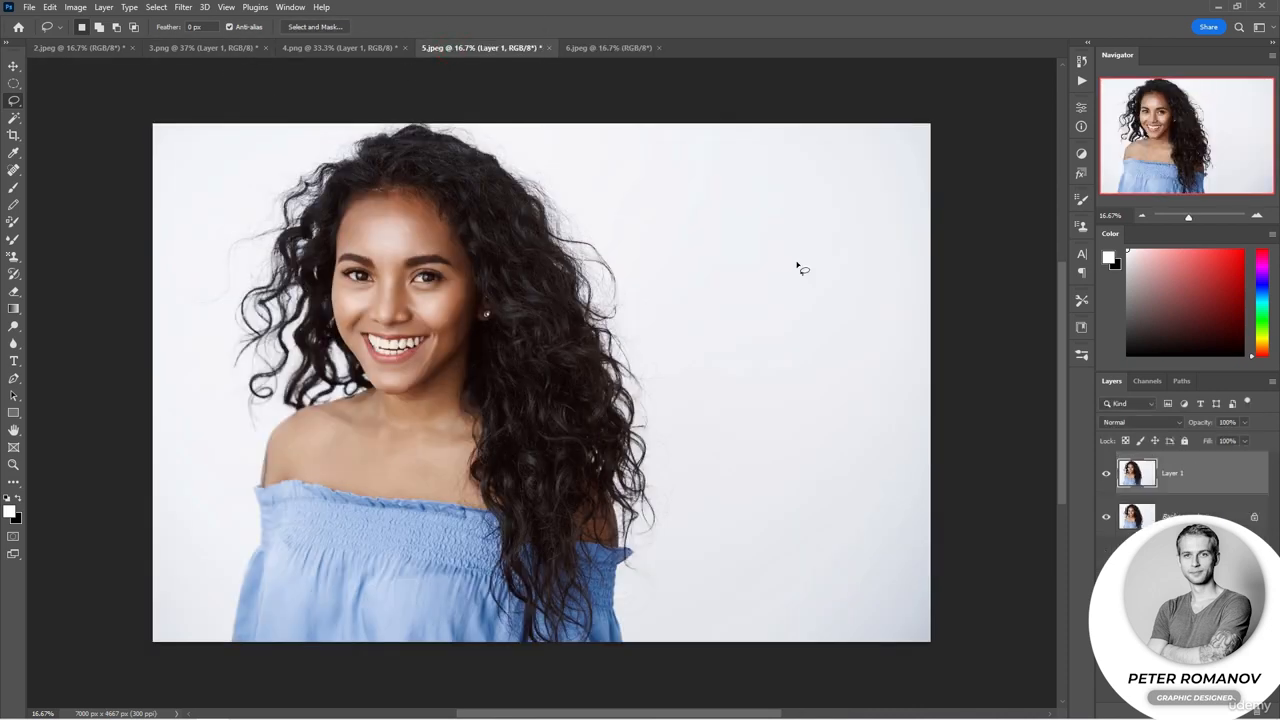
click(76, 8)
mouse_move(122, 42)
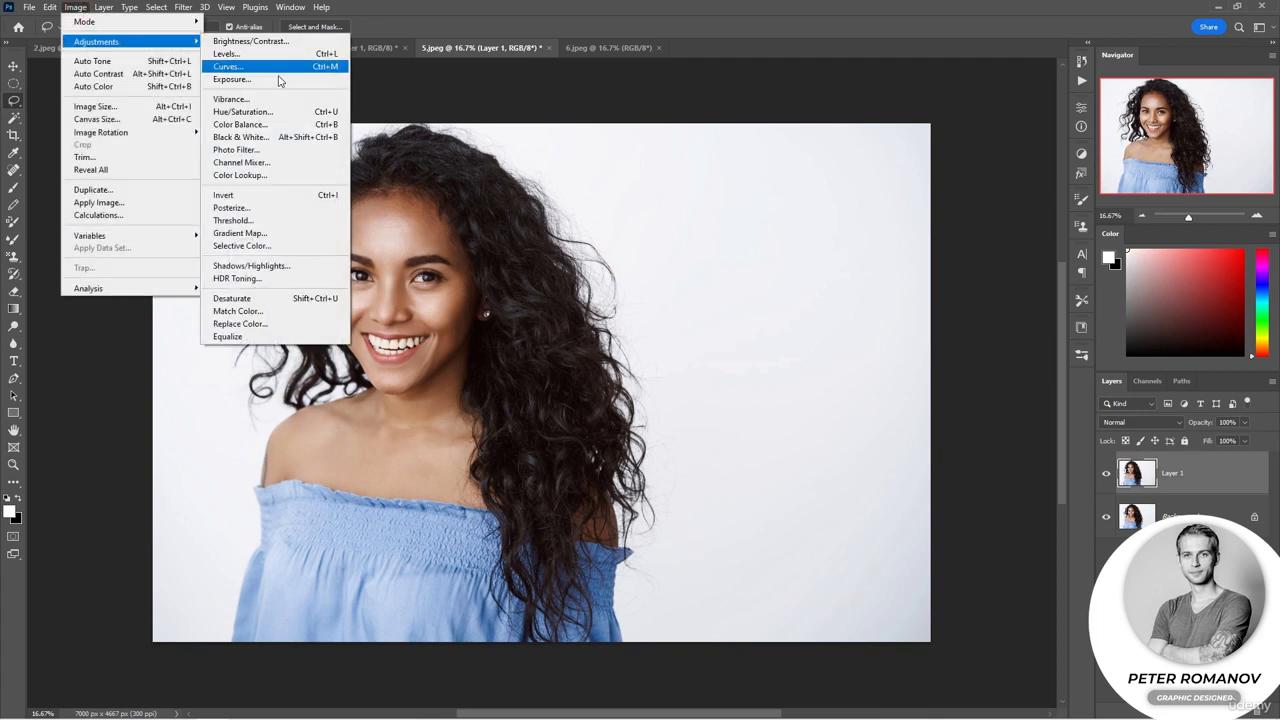
click(240, 324)
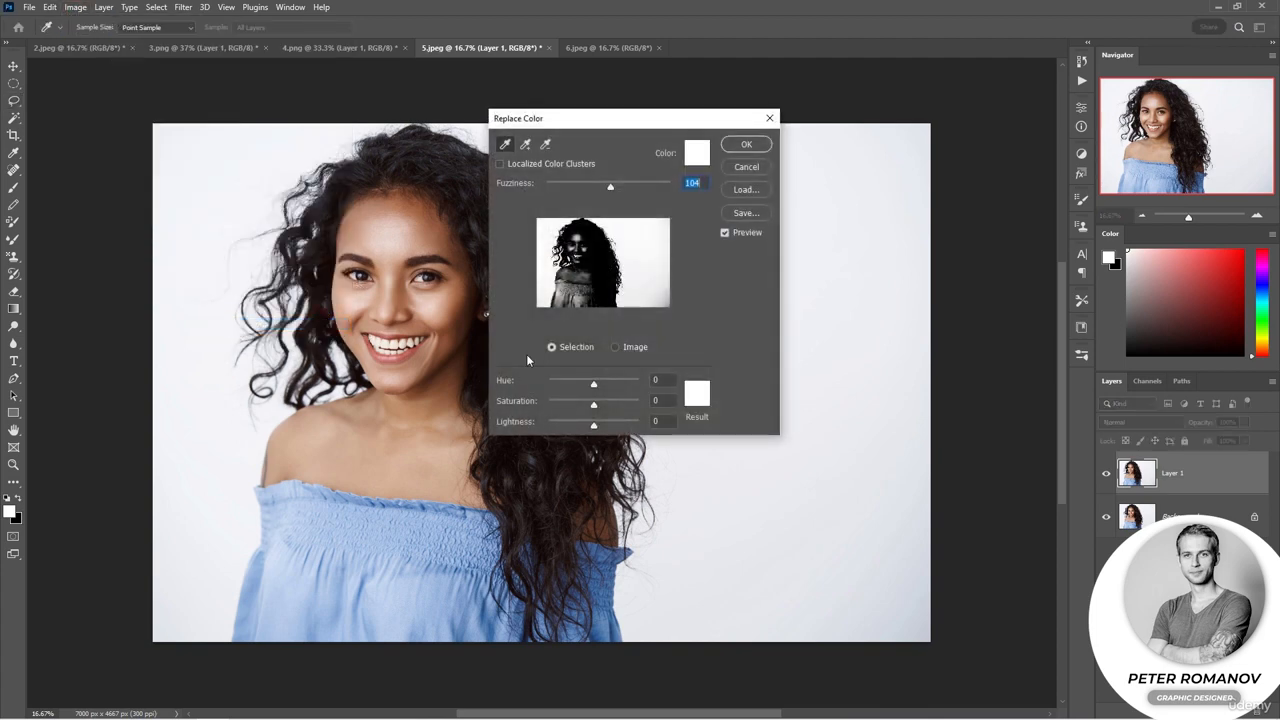
drag(563, 118, 752, 160)
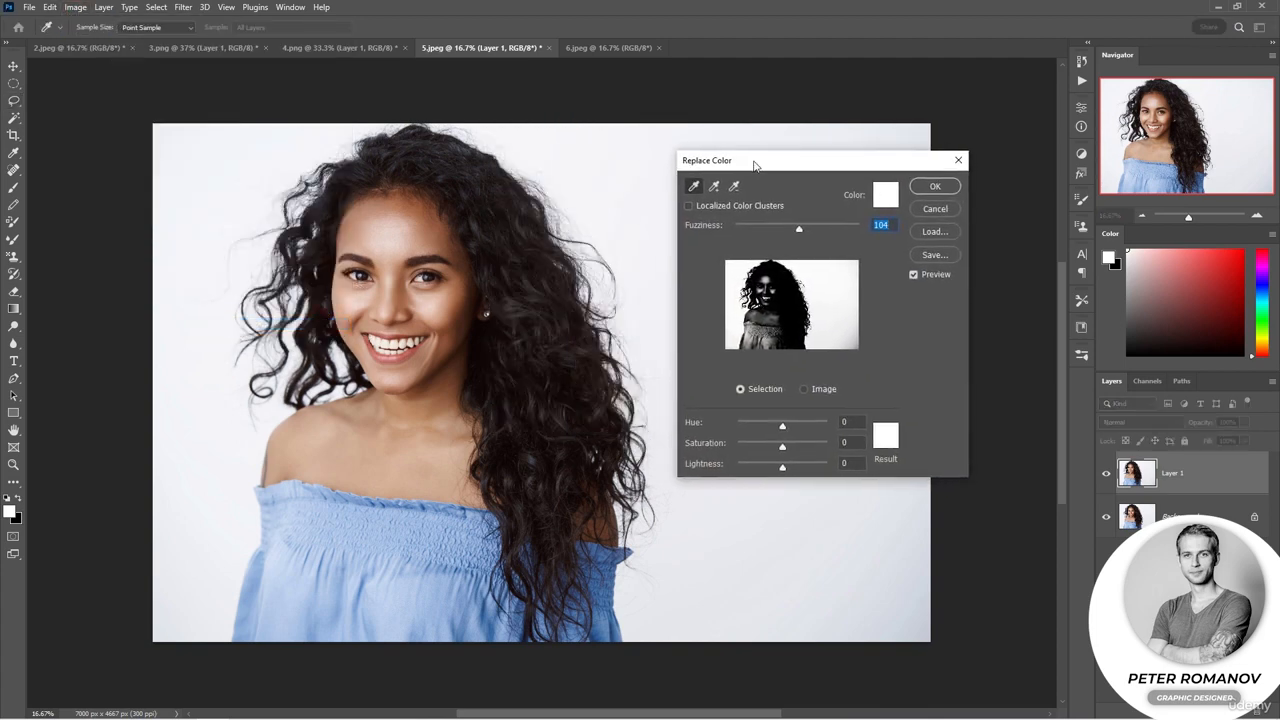
- Sample the blouse's blue as the color to replace, try subtracting skin and hair tones, and lower the fuzziness to 32
click(445, 590)
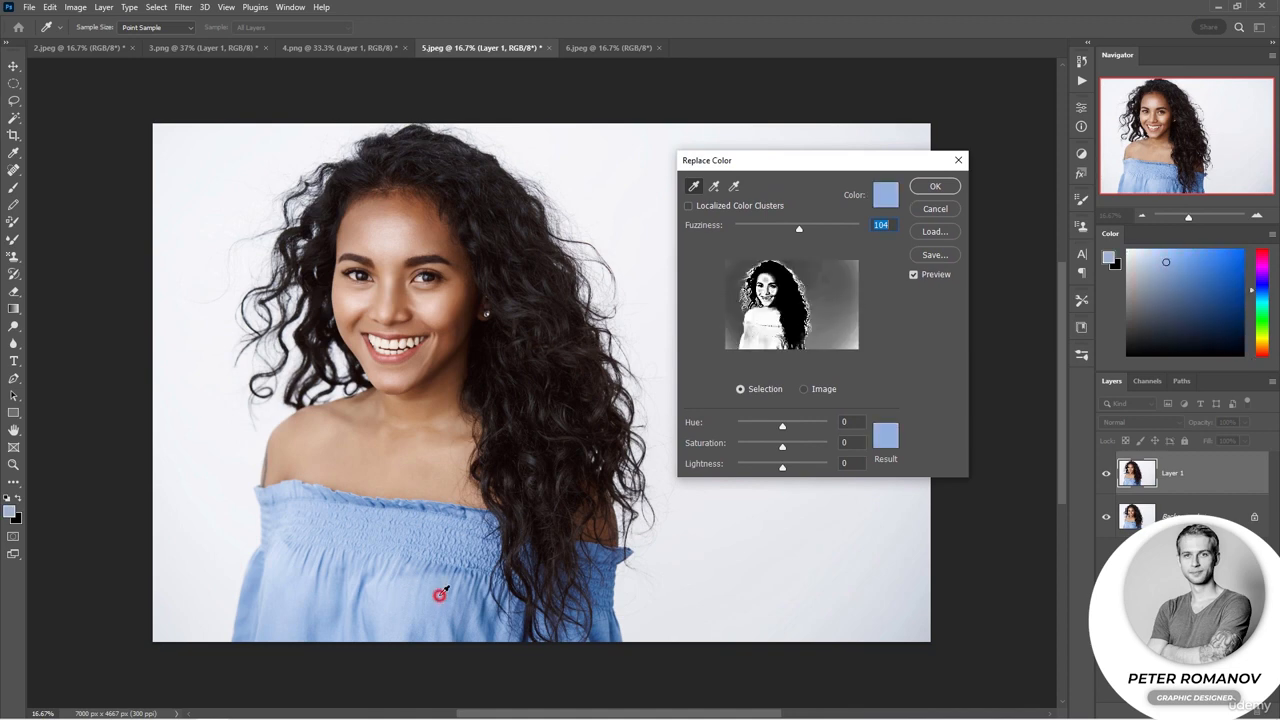
drag(798, 232, 775, 230)
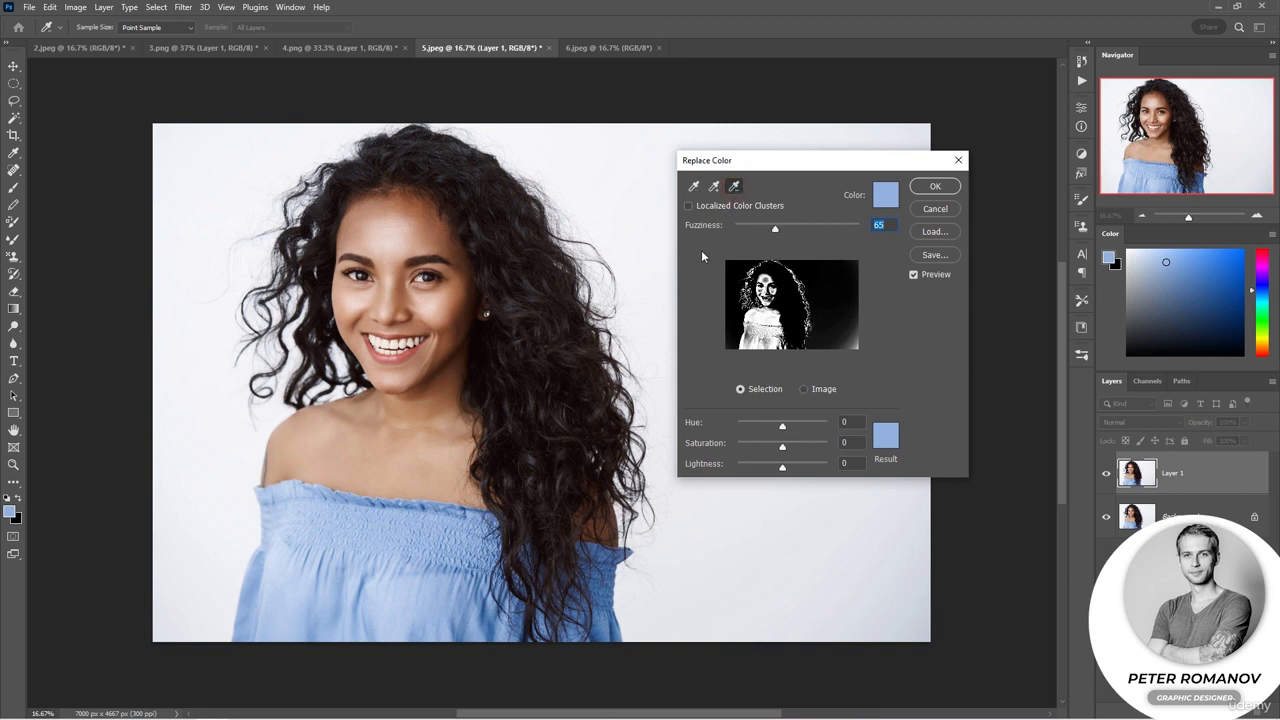
click(423, 449)
click(625, 271)
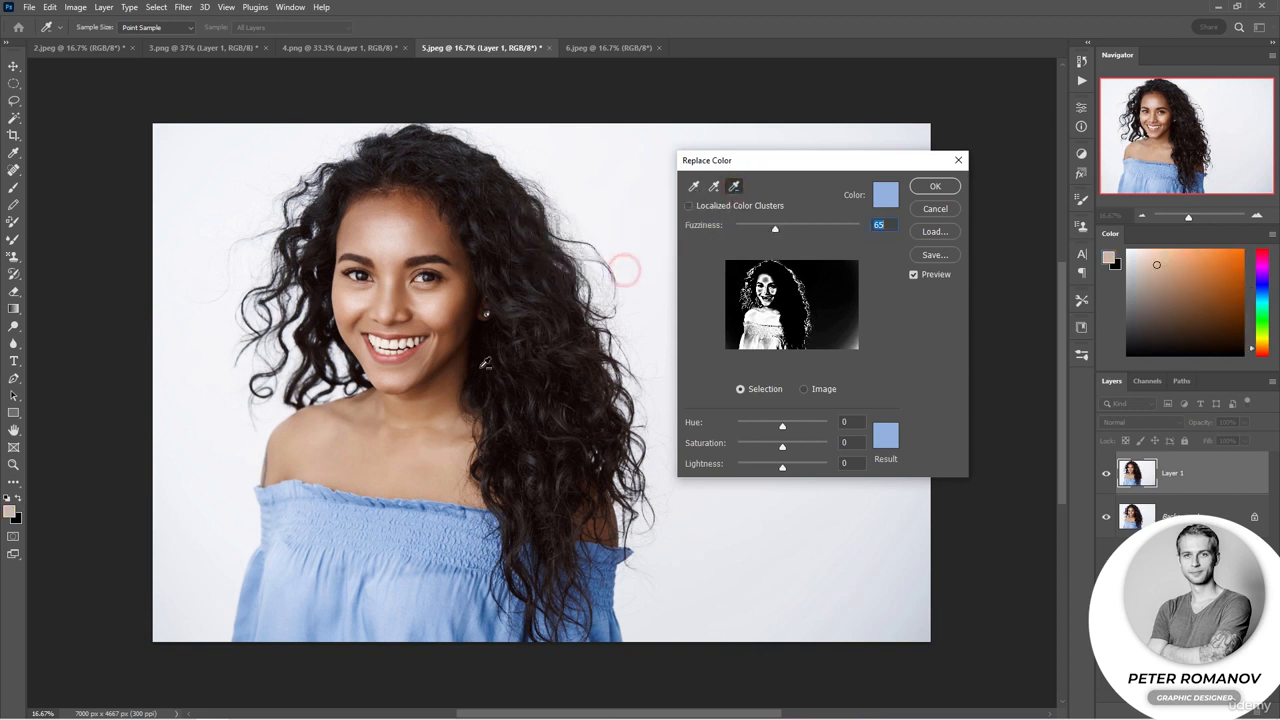
click(484, 364)
click(620, 267)
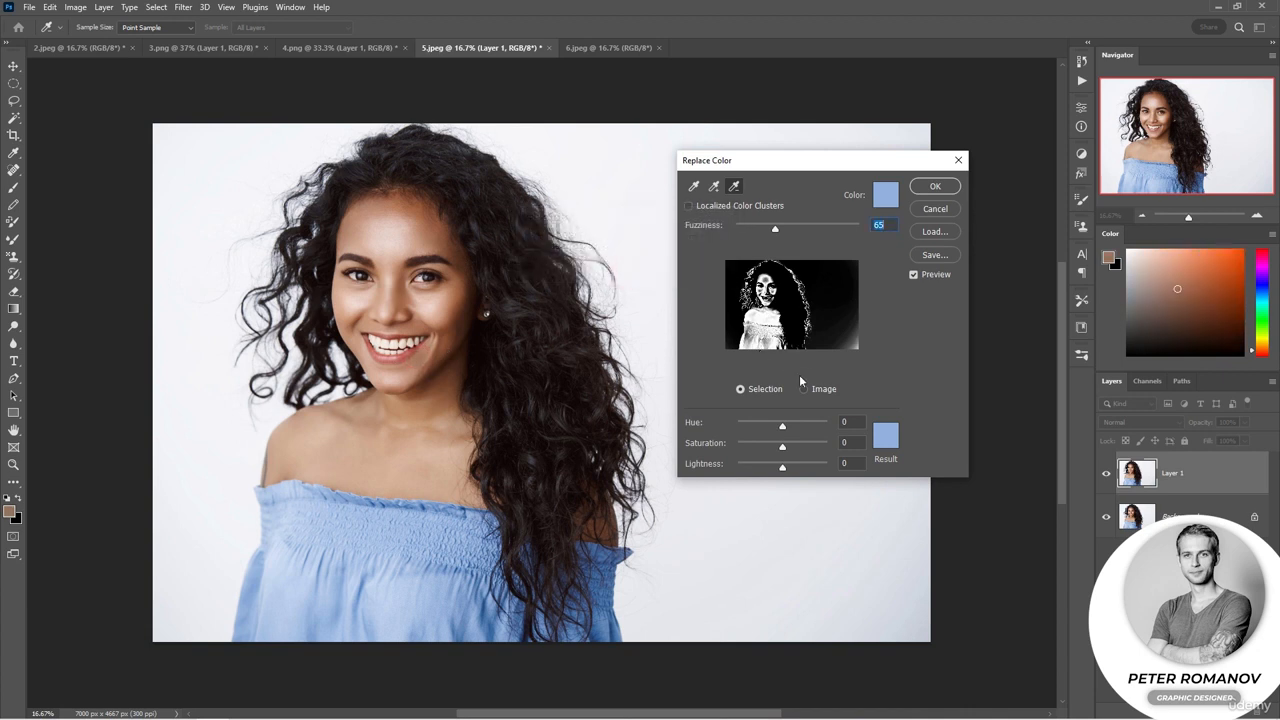
mouse_move(775, 230)
mouse_down()
mouse_move(742, 228)
mouse_move(754, 229)
mouse_up()
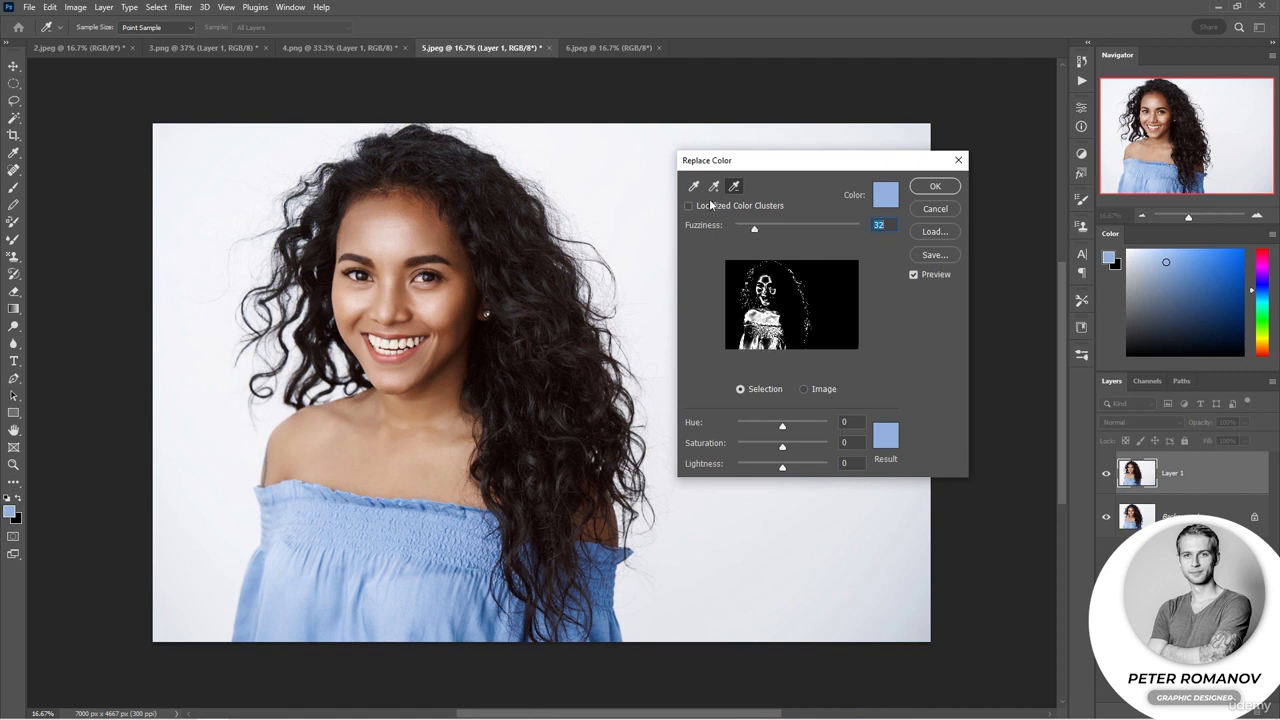
- Add several more blue shades from the blouse's folds and upper fabric to the replacement selection
click(693, 186)
click(714, 186)
click(471, 622)
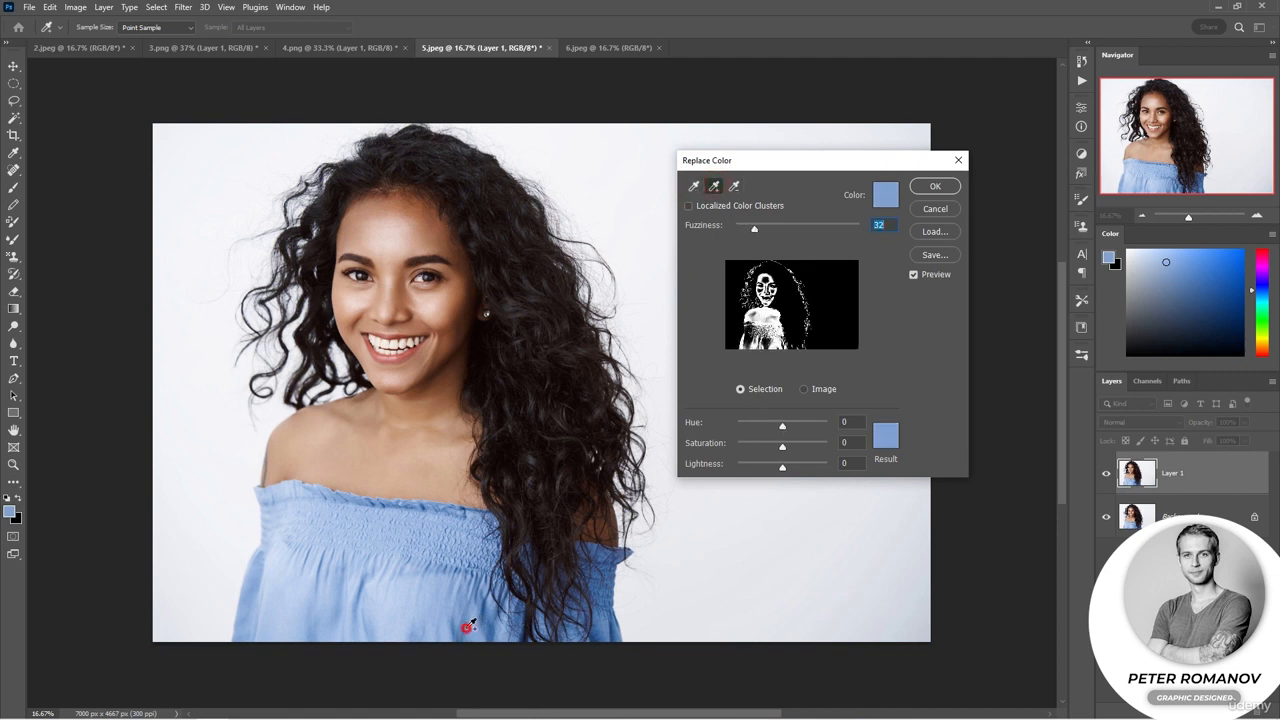
click(361, 601)
click(331, 601)
click(347, 587)
click(330, 611)
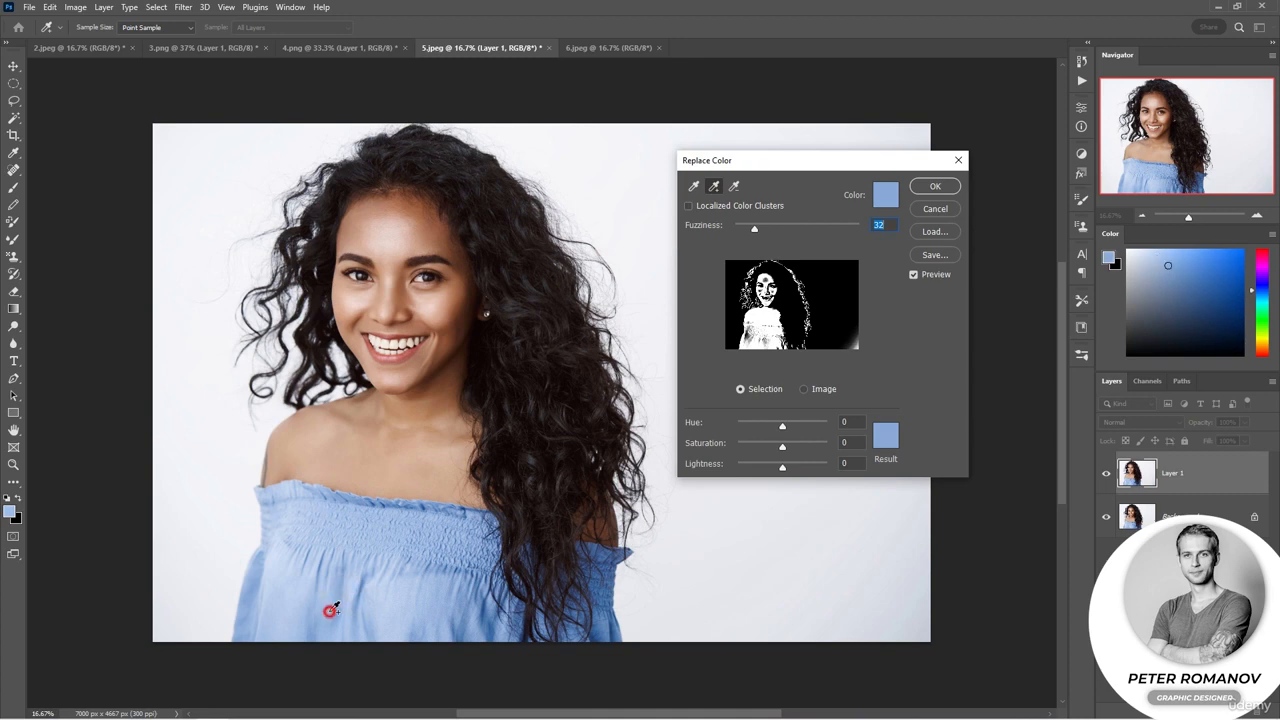
click(392, 547)
- Add the blouse's darker blue side to the selection and shift its color to hue +137, saturation +10, lightness +5
drag(783, 426, 791, 455)
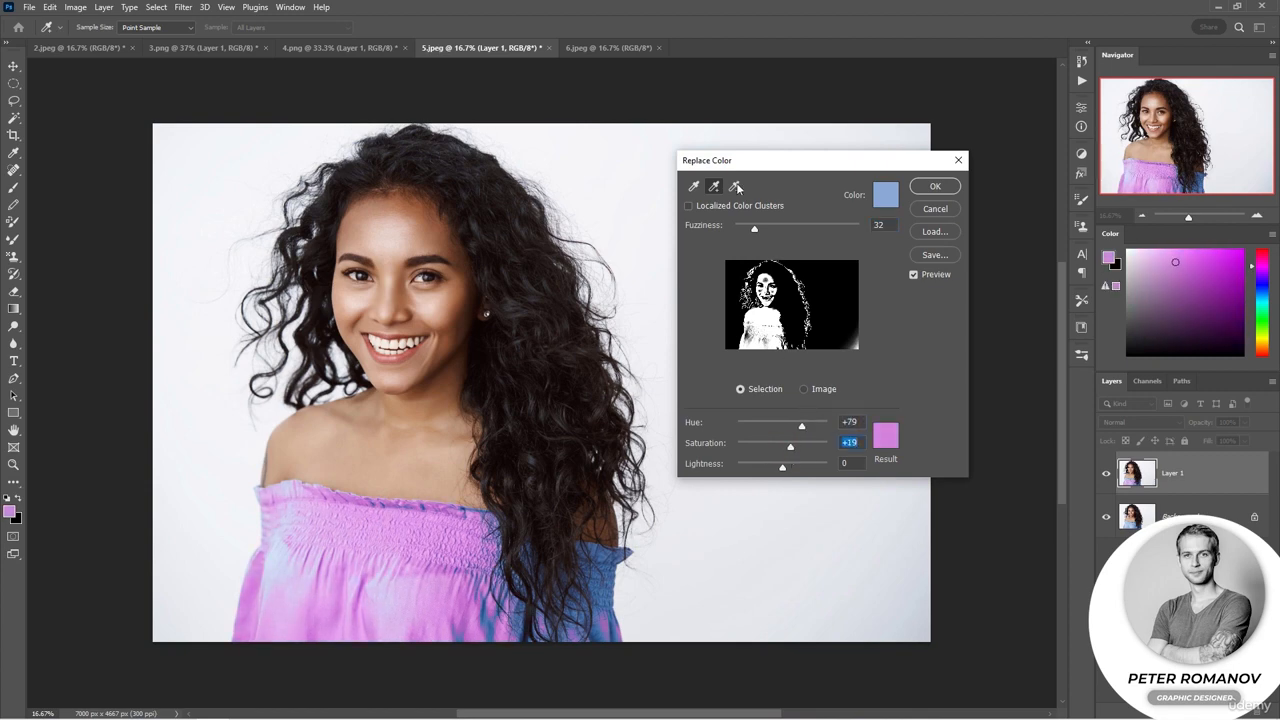
click(612, 568)
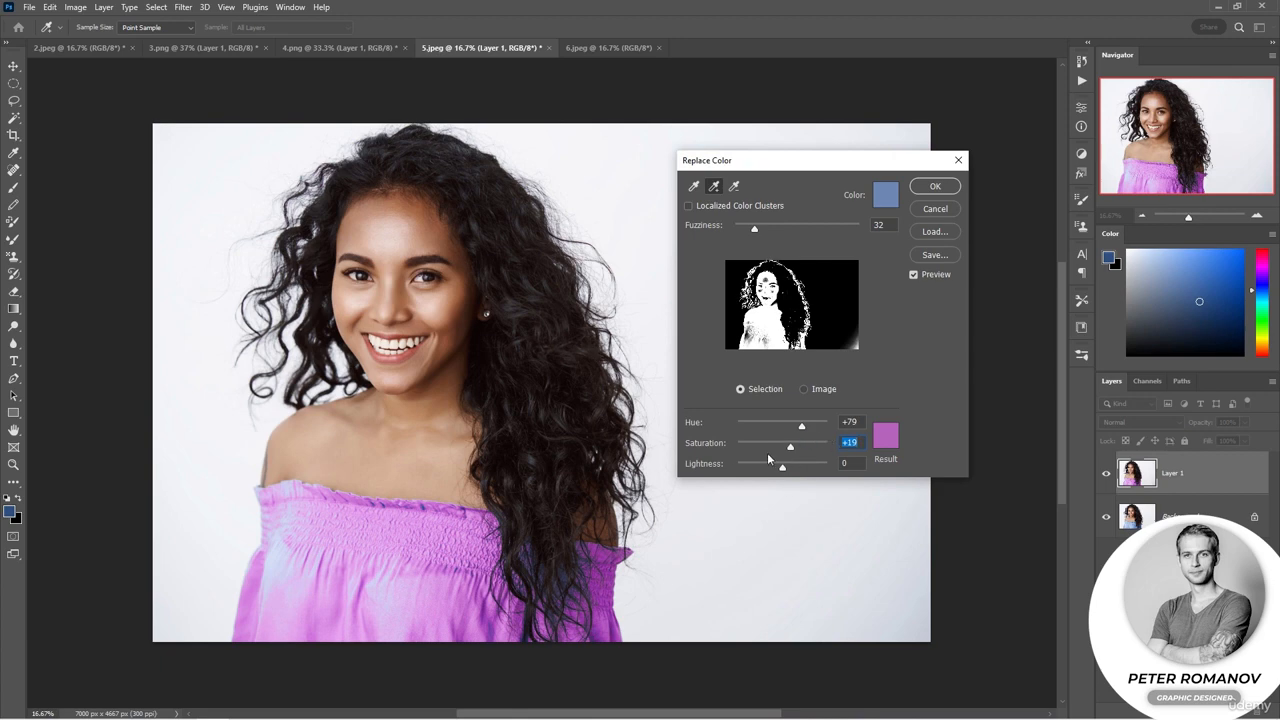
drag(790, 447, 817, 434)
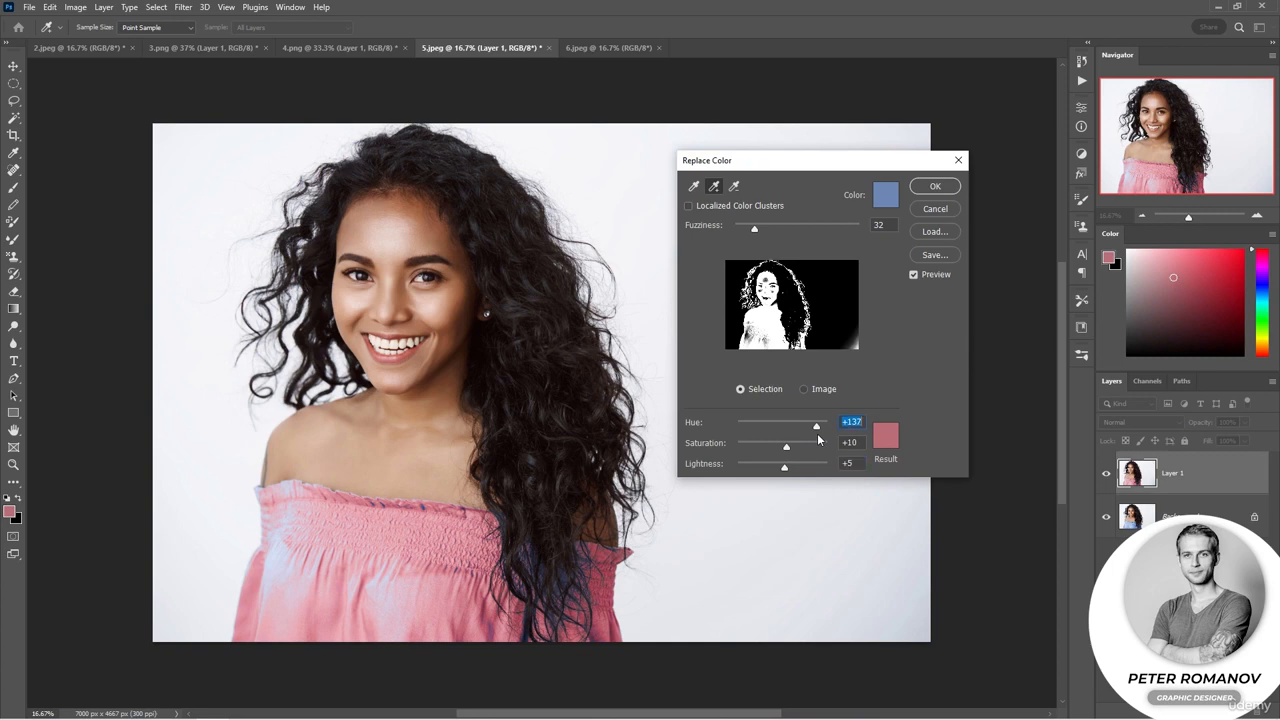
- Choose the orange de8945 as the replacement result color for the blouse
click(886, 196)
click(399, 242)
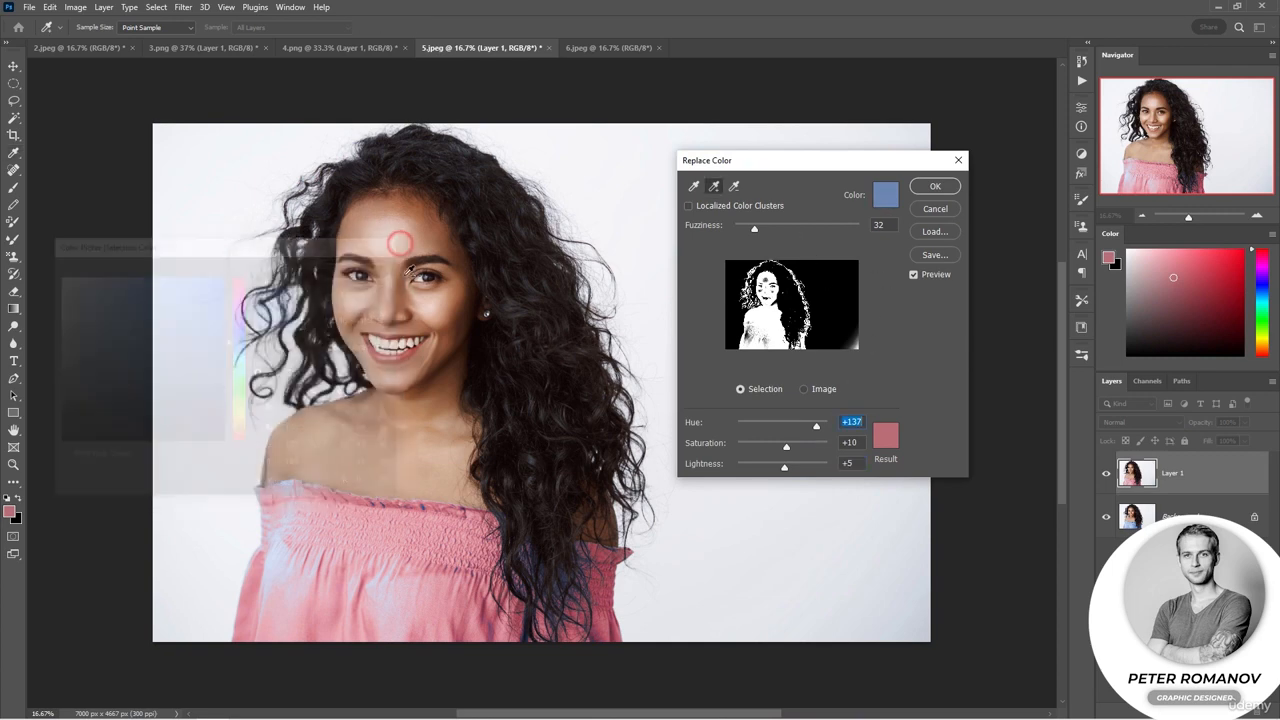
click(885, 435)
drag(240, 365, 240, 386)
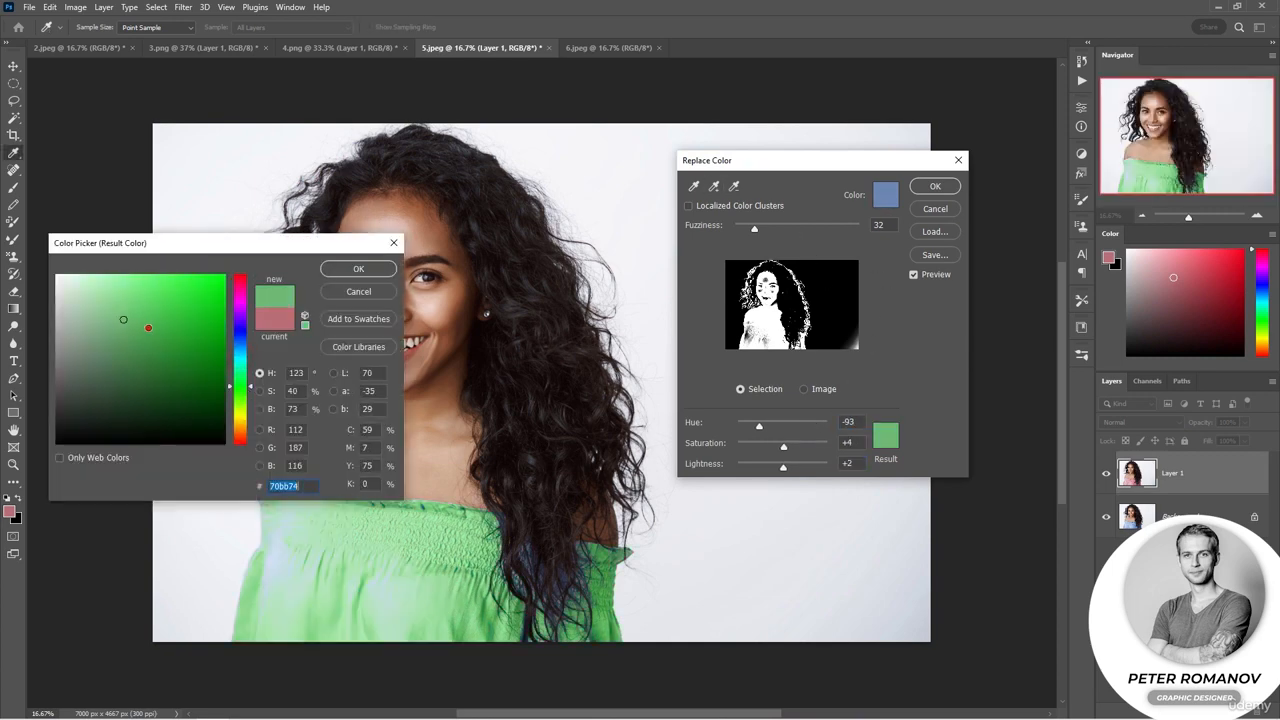
mouse_move(148, 327)
mouse_down()
mouse_move(138, 285)
mouse_move(139, 353)
mouse_move(186, 342)
mouse_move(196, 358)
mouse_up()
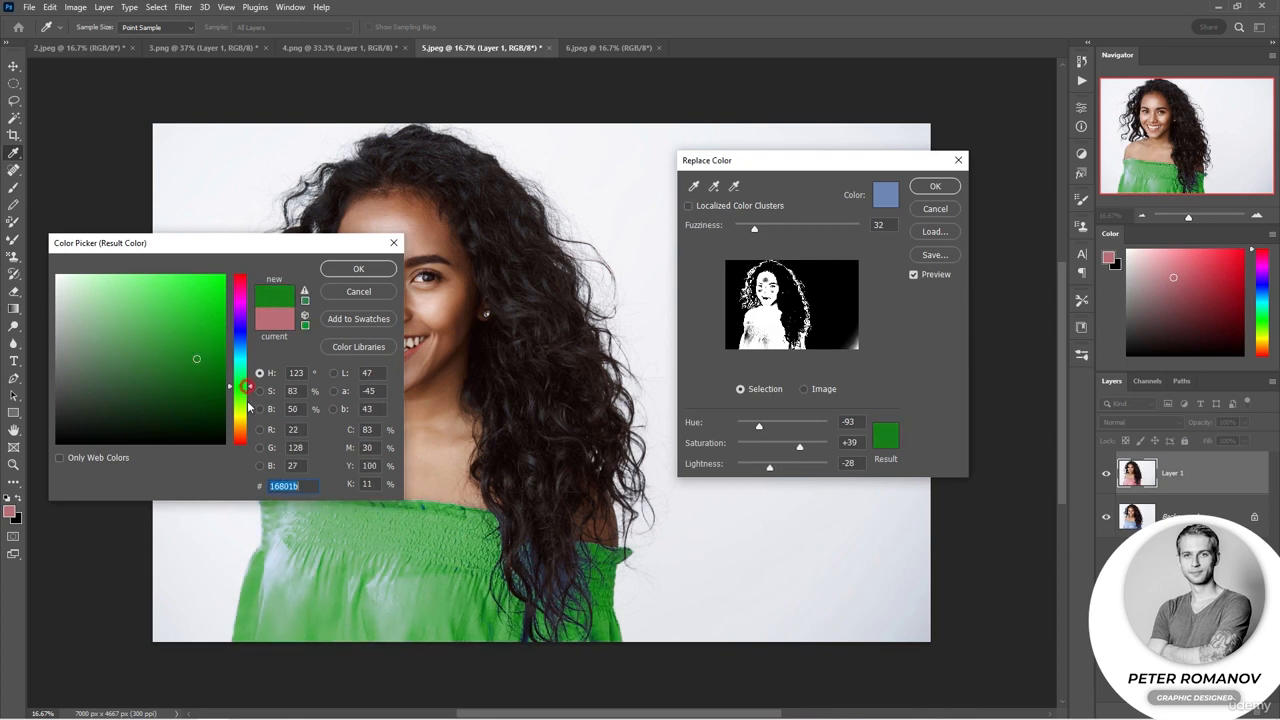
drag(249, 407, 253, 433)
click(195, 297)
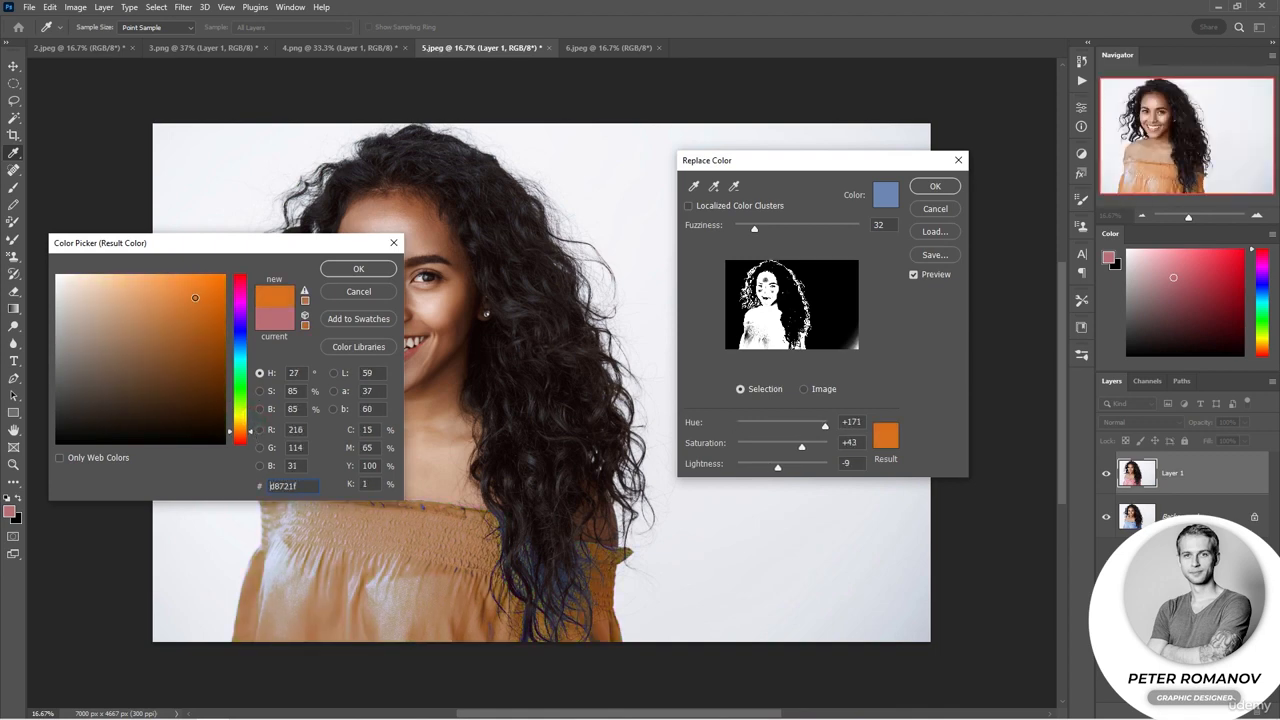
mouse_move(185, 292)
mouse_down()
mouse_move(146, 287)
mouse_move(161, 325)
mouse_move(172, 296)
mouse_up()
click(358, 270)
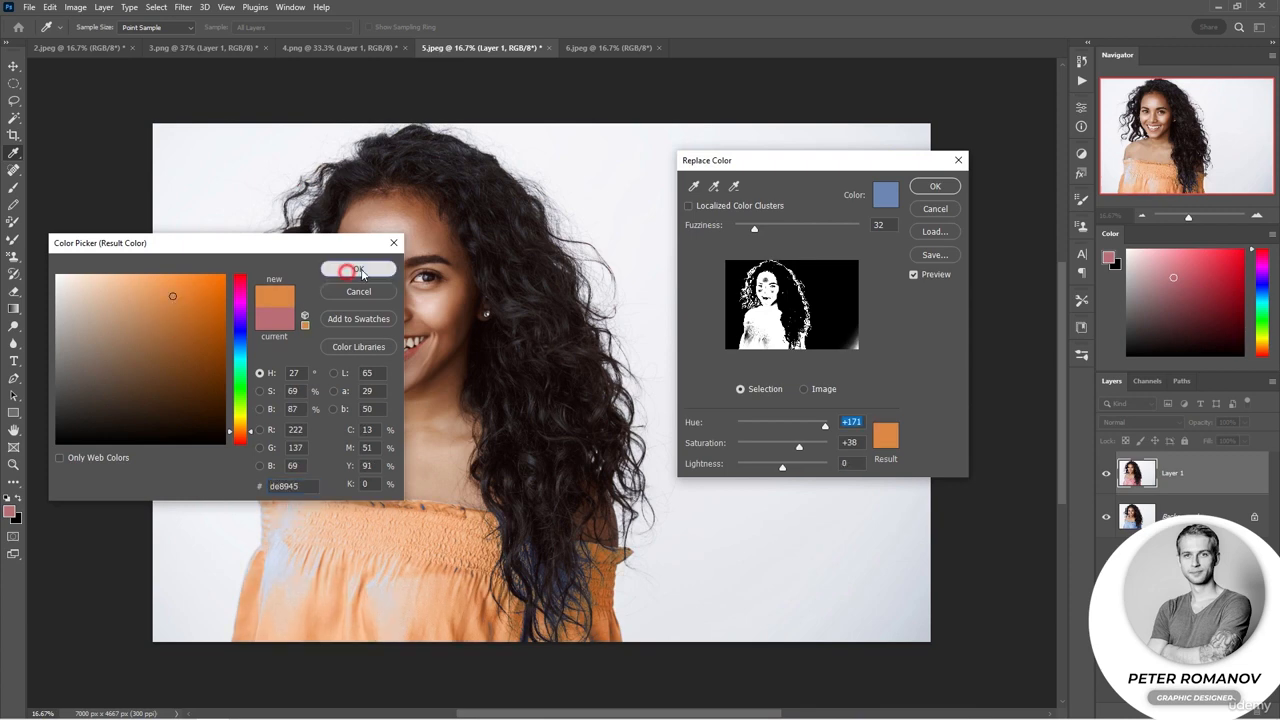
- Tone the orange down to about saturation -5 and lightness -2, apply the replacement, and compare the layer with the original
mouse_move(782, 469)
mouse_down()
mouse_move(768, 470)
mouse_move(797, 452)
mouse_move(777, 470)
mouse_move(781, 449)
mouse_up()
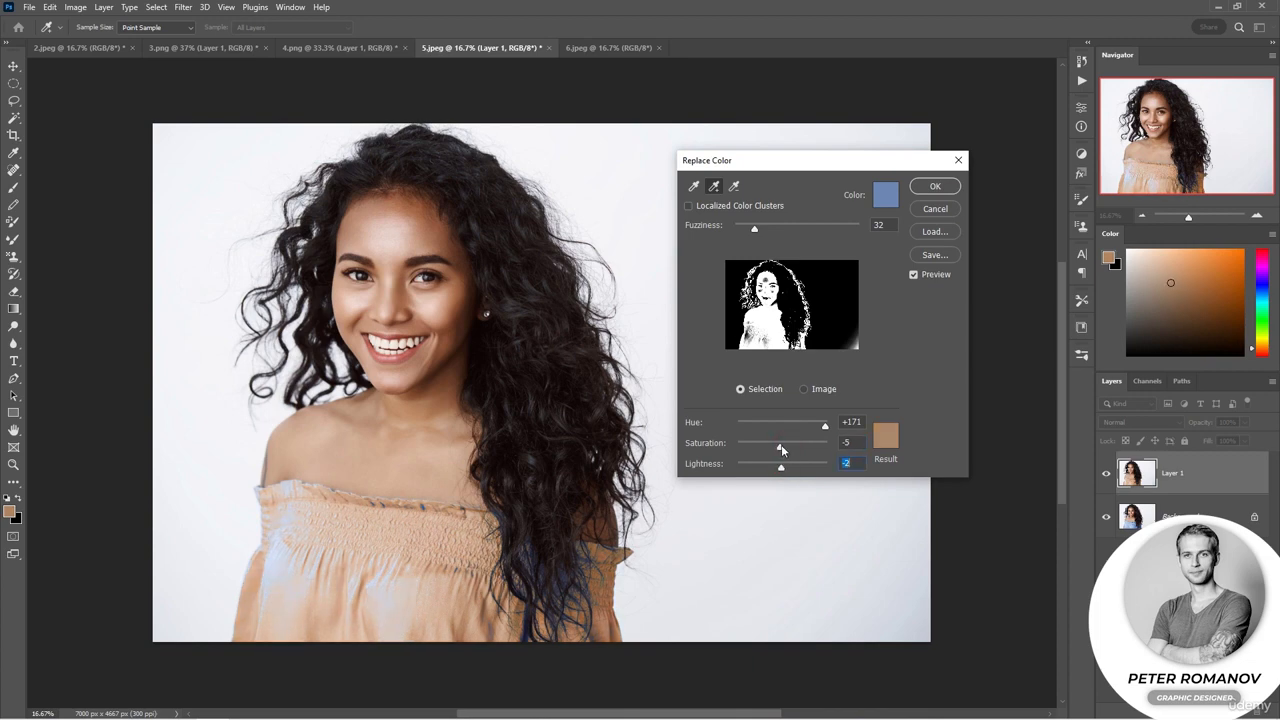
click(935, 186)
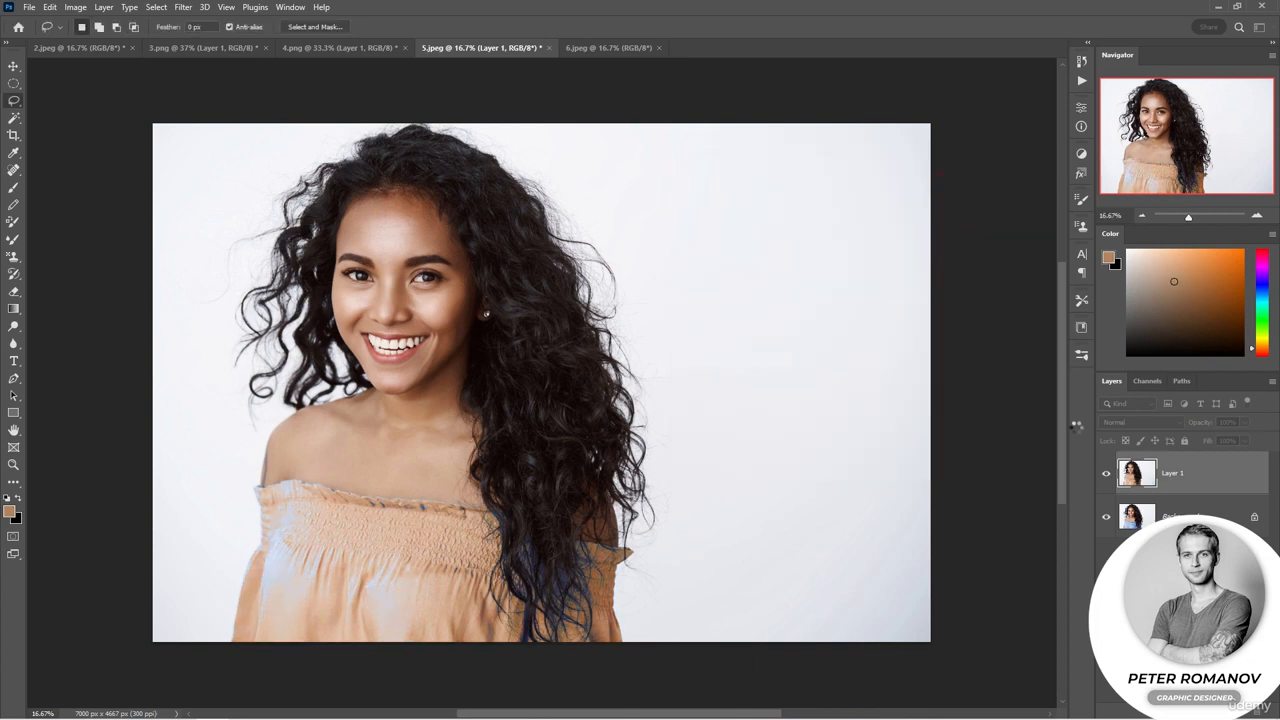
click(1106, 475)
click(1106, 475)
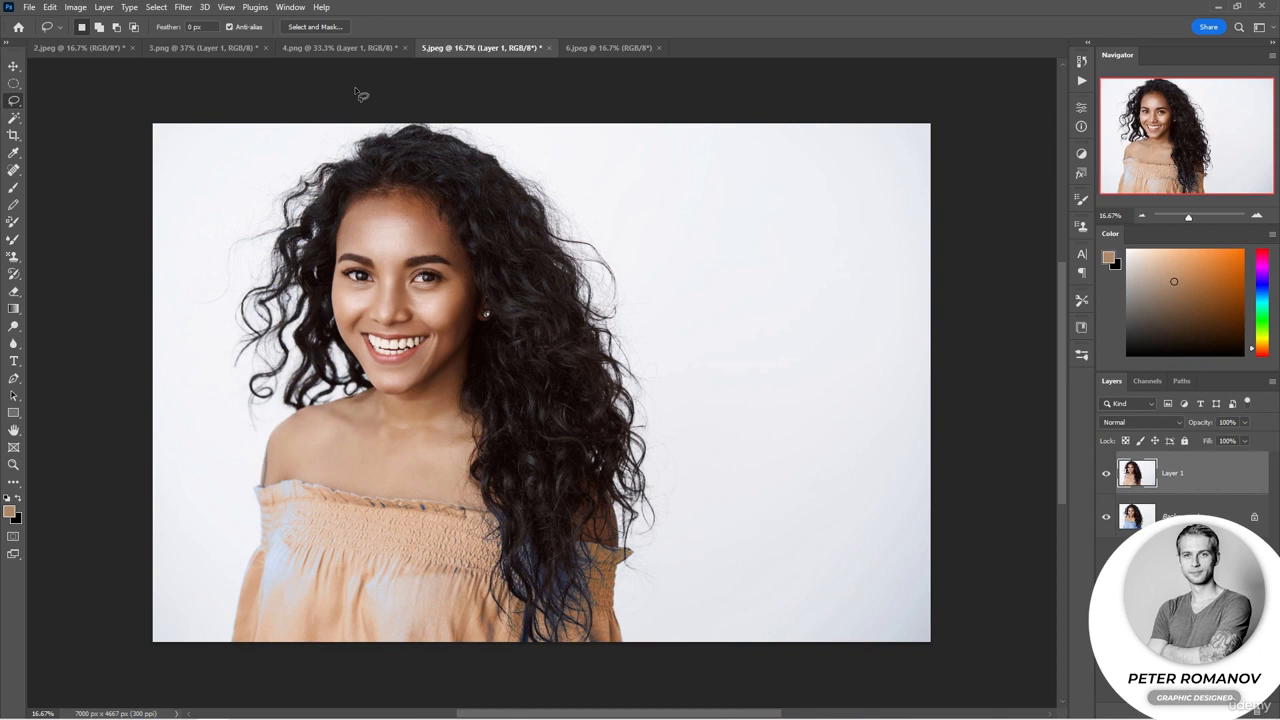
- Duplicate the Background layer of the vintage photo in 6.jpeg and desaturate the copy
click(603, 48)
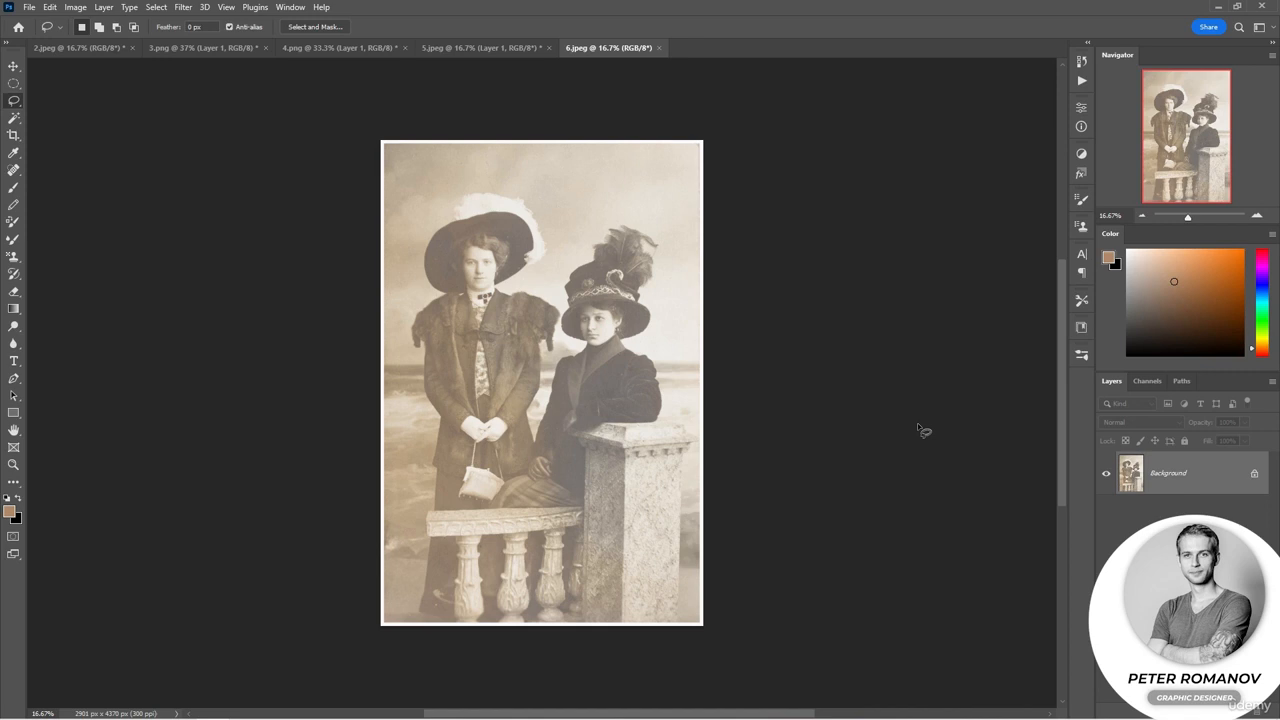
key(ctrl+j)
click(75, 7)
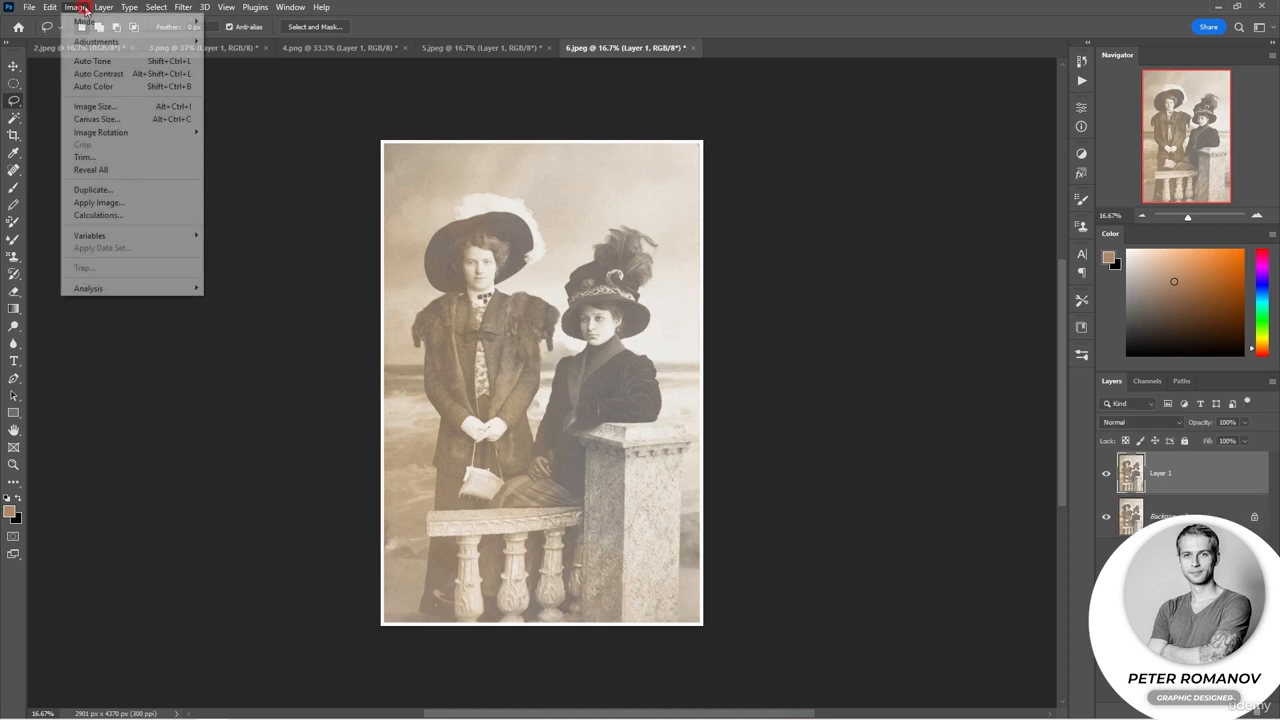
mouse_move(159, 43)
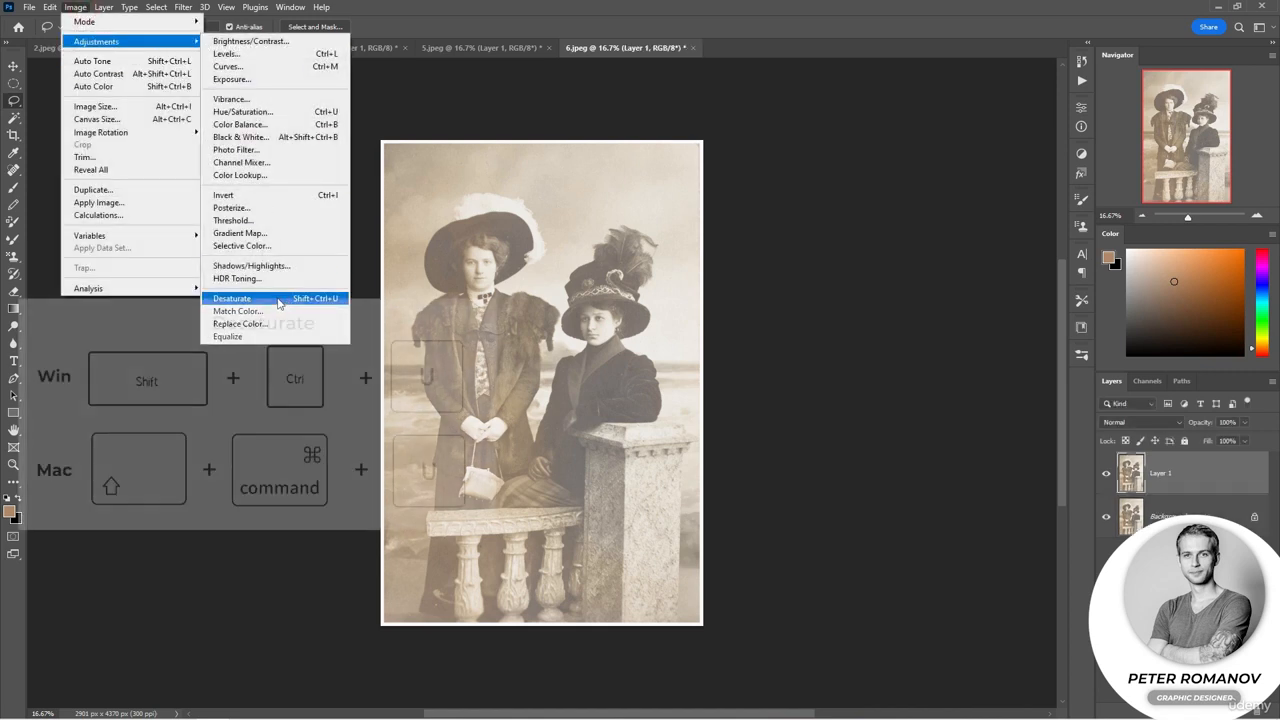
click(250, 298)
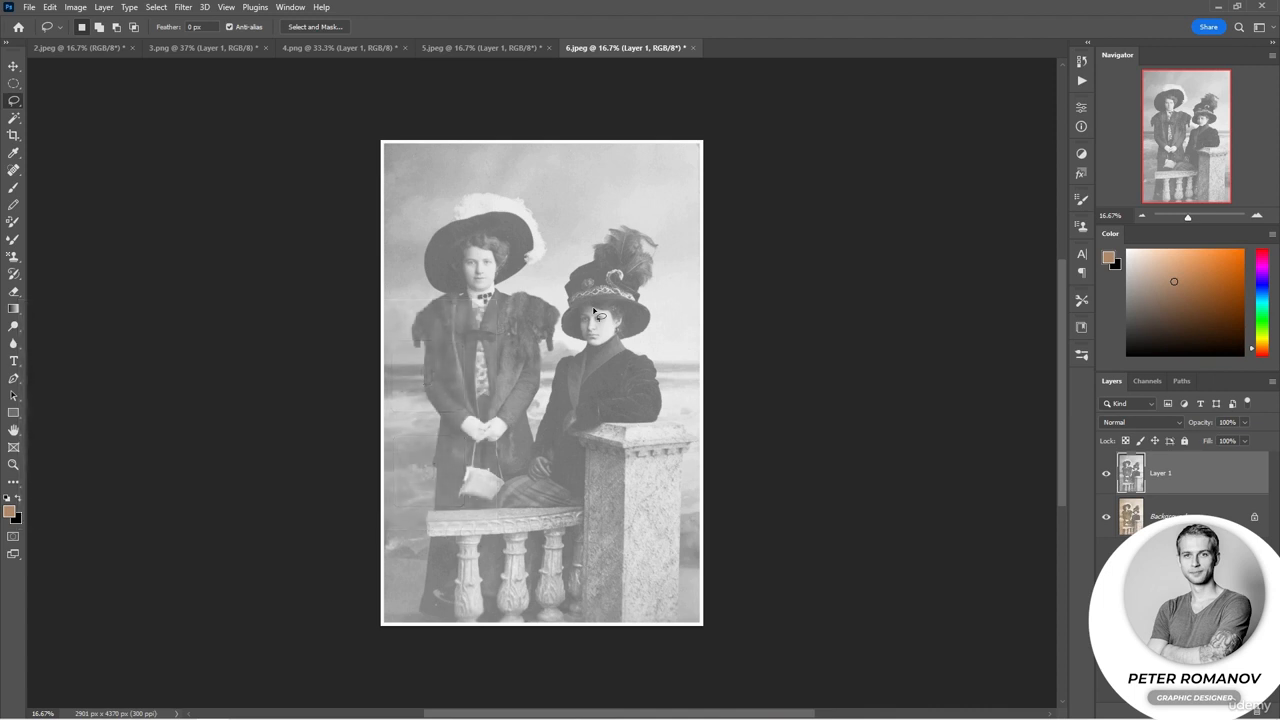
- Apply the Equalize adjustment to the desaturated copy of the vintage photo
click(75, 7)
mouse_move(165, 44)
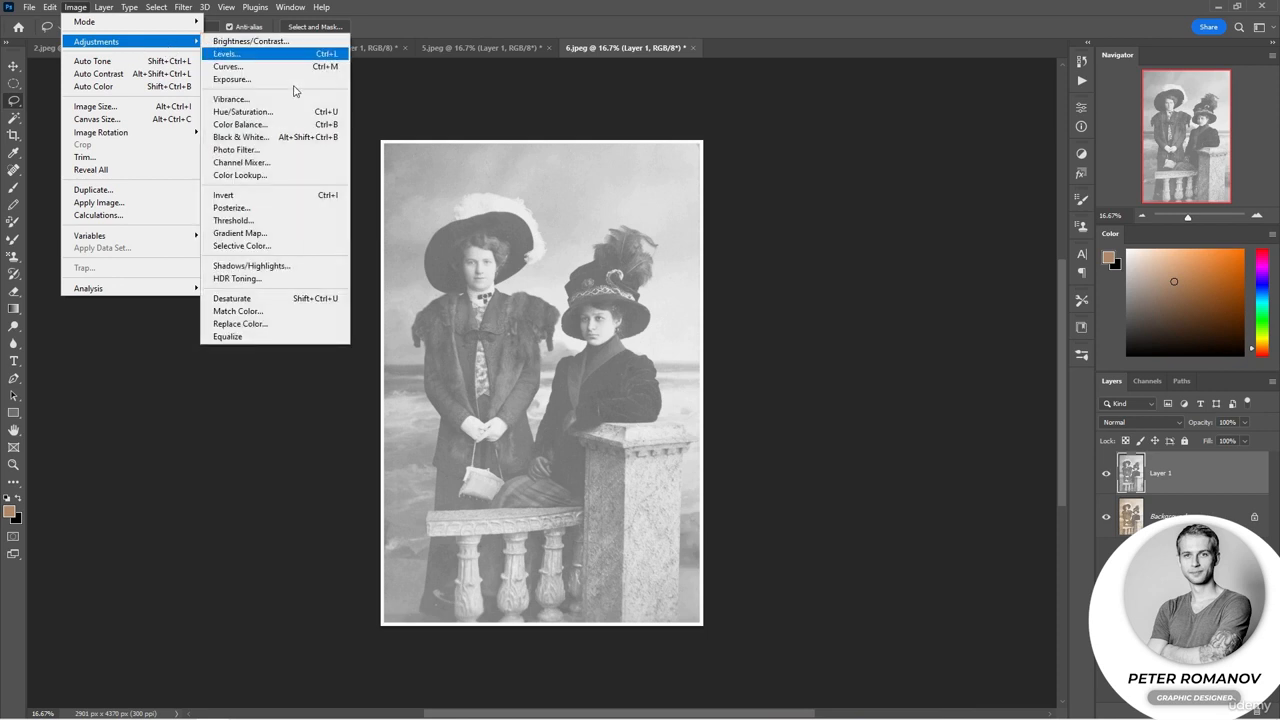
click(298, 336)
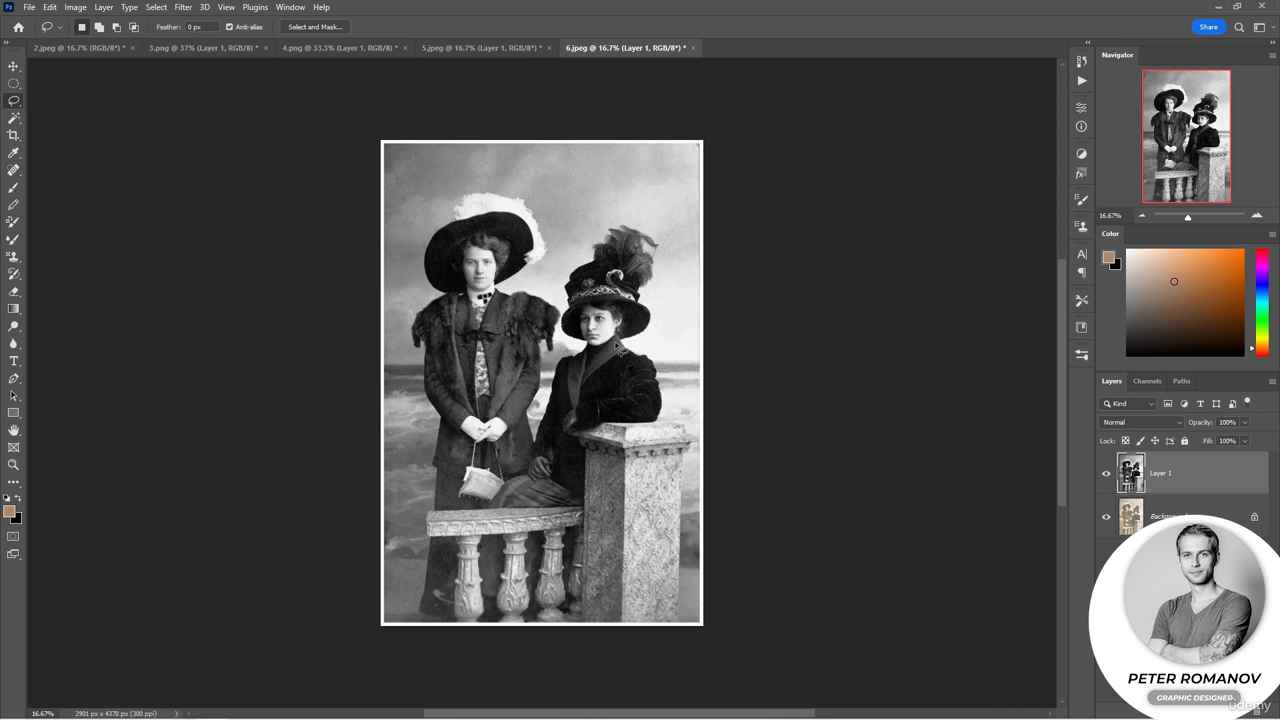
- Add a Levels adjustment layer above the equalized copy and set its white input level to 246
click(1199, 628)
click(1204, 710)
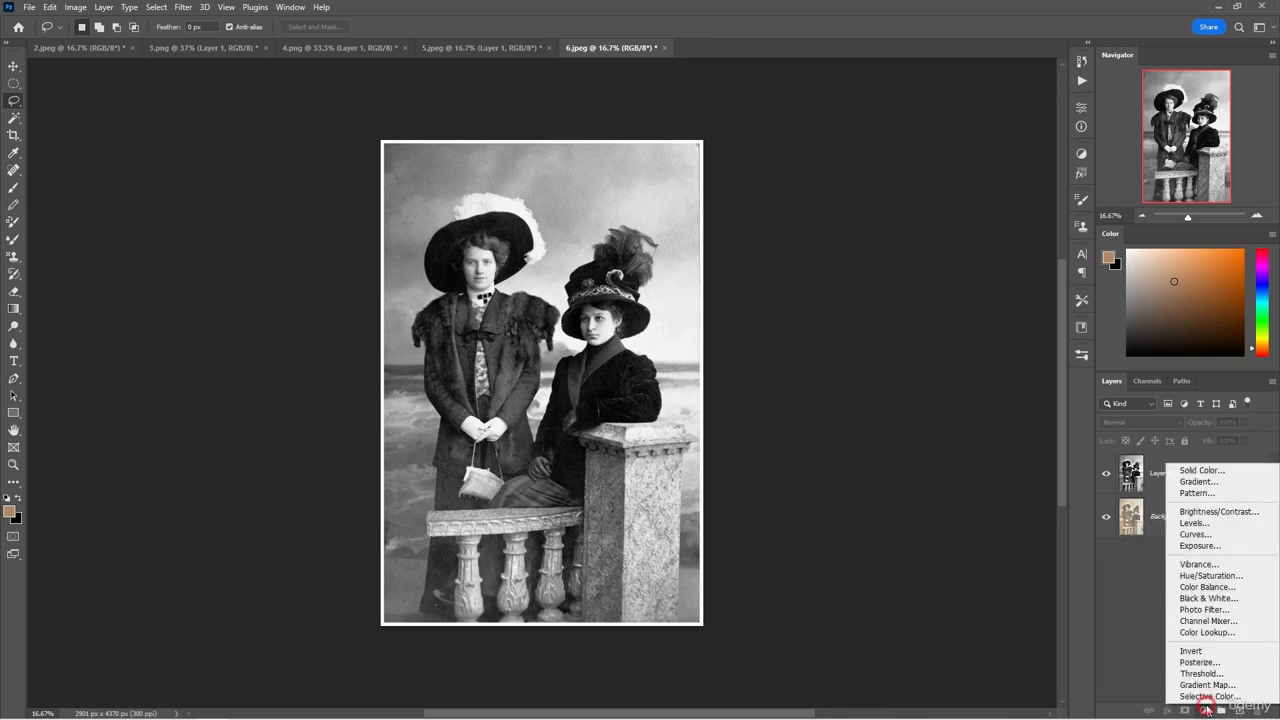
click(1206, 524)
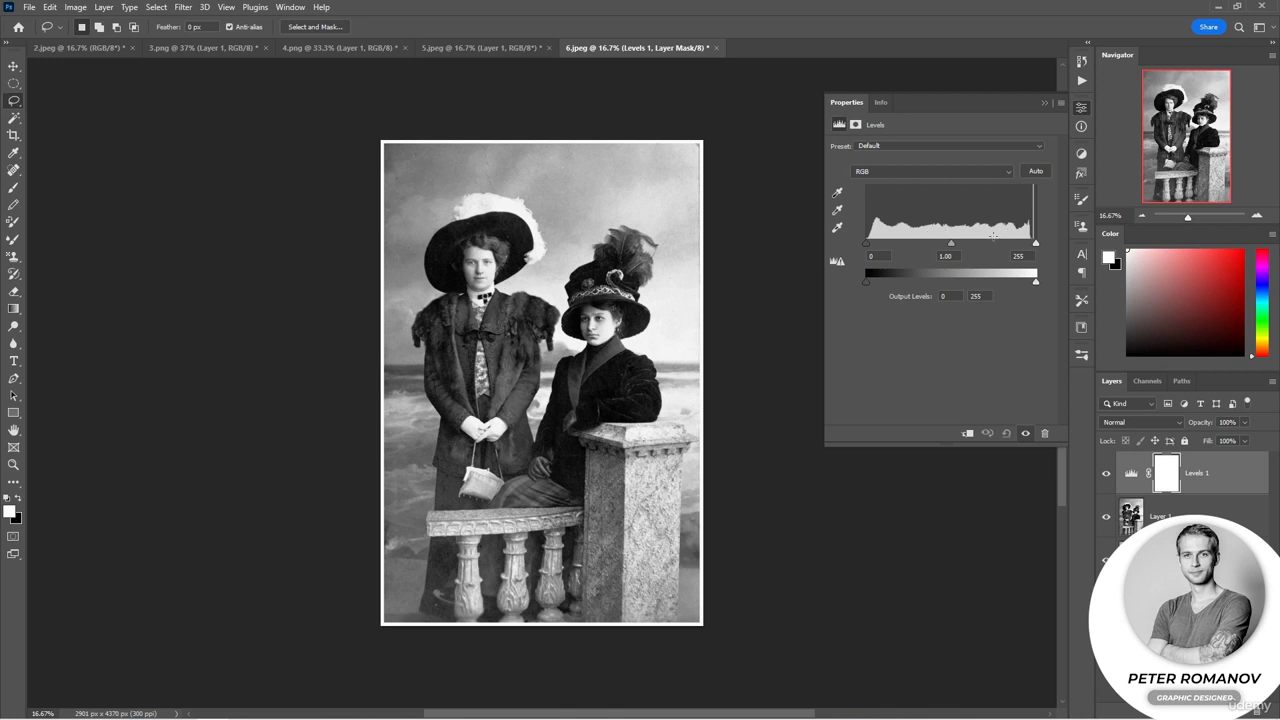
drag(1035, 244, 1030, 245)
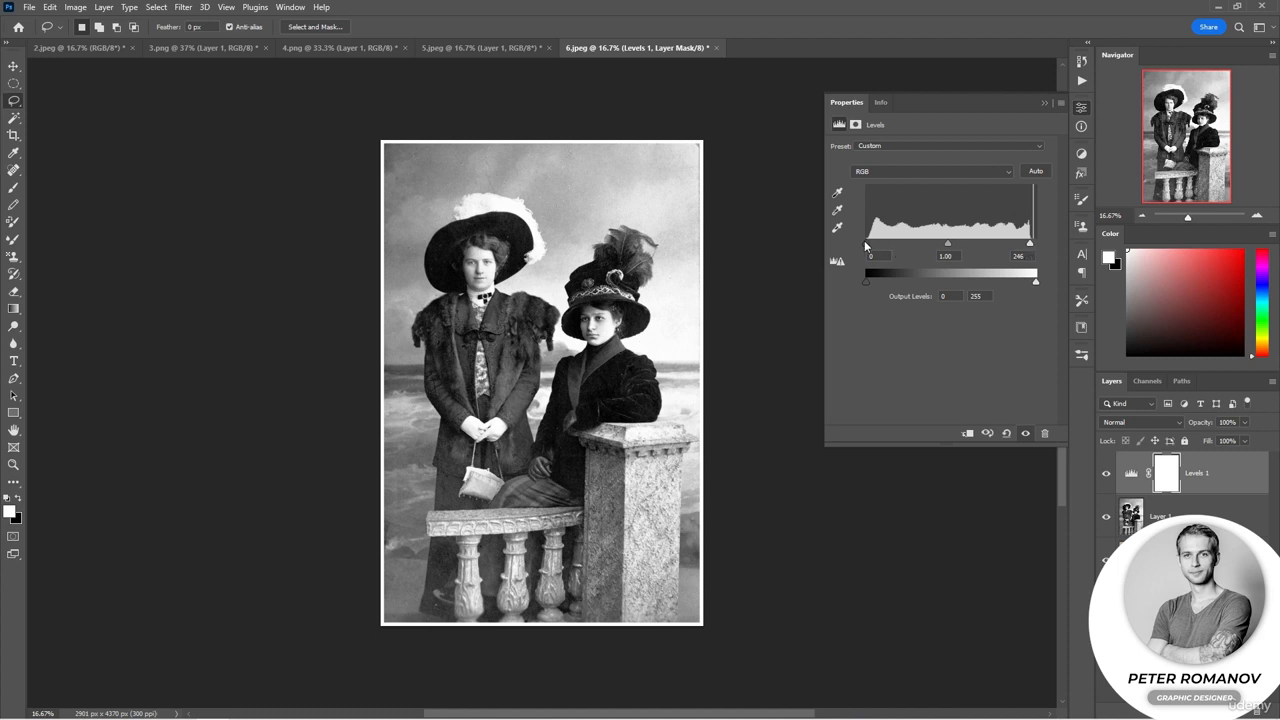
- Set the Levels adjustment's black input to 21 and white input to 241, and shift the midtone slider slightly towards brighter
drag(866, 244, 880, 246)
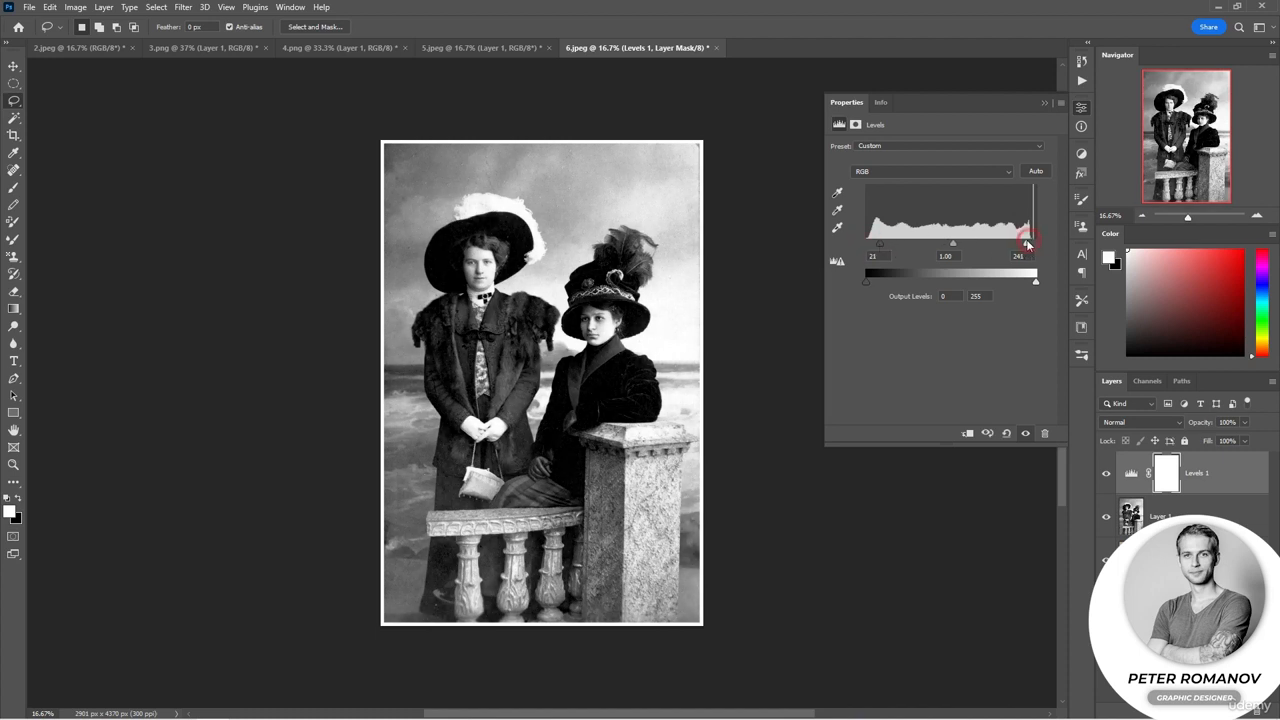
mouse_move(1030, 244)
mouse_down()
mouse_move(1041, 249)
mouse_move(945, 248)
mouse_up()
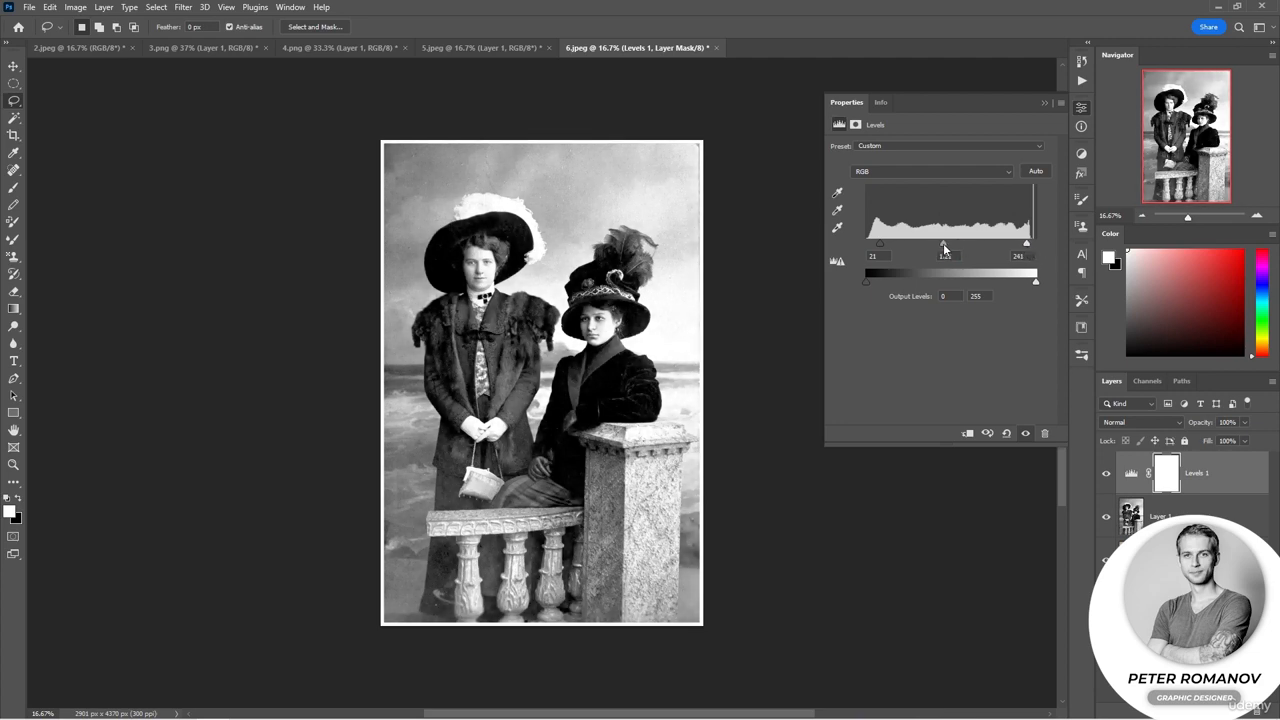
click(1044, 103)
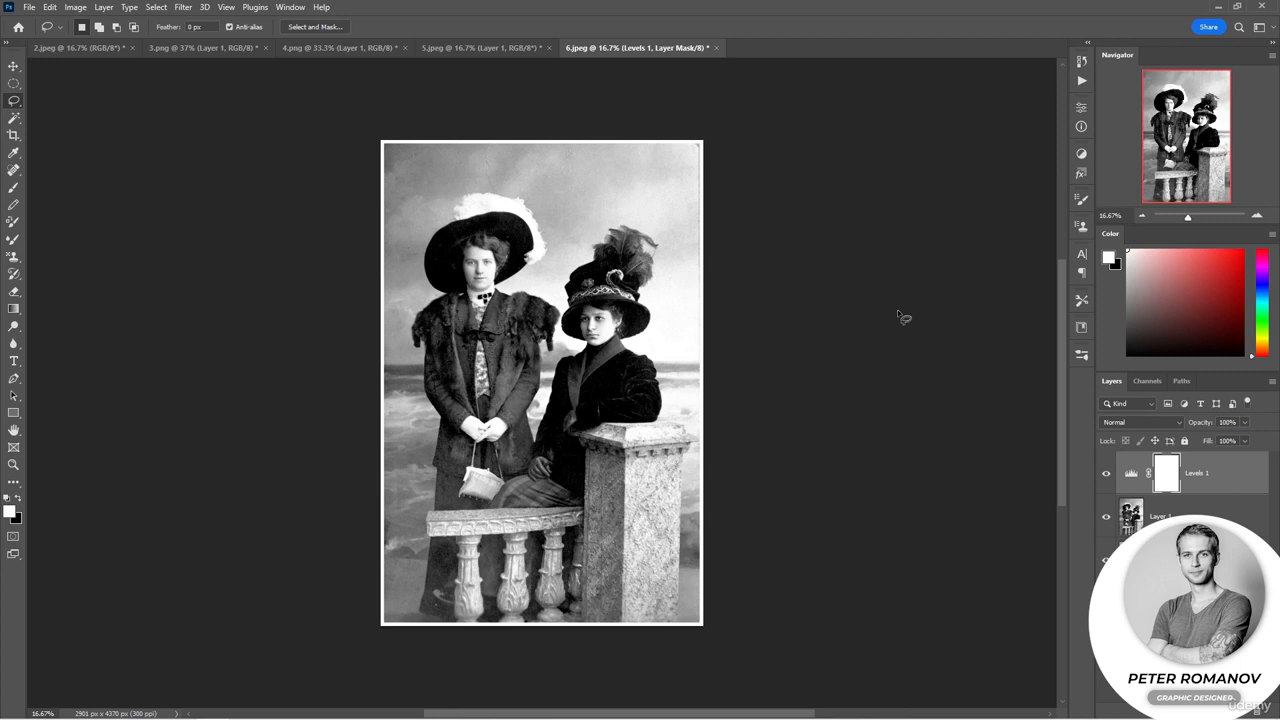
- Mask the Levels adjustment off the standing woman's face with a reversed radial gradient, using the white-to-black Basics preset
click(13, 308)
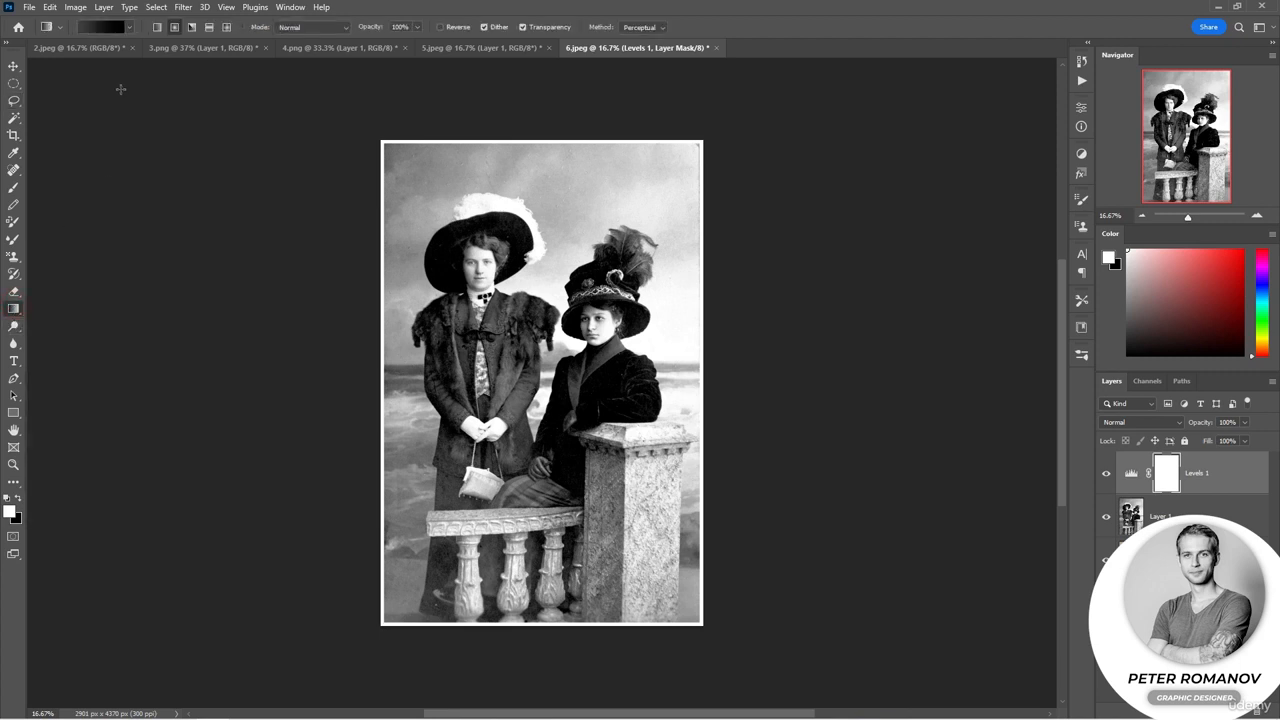
click(130, 28)
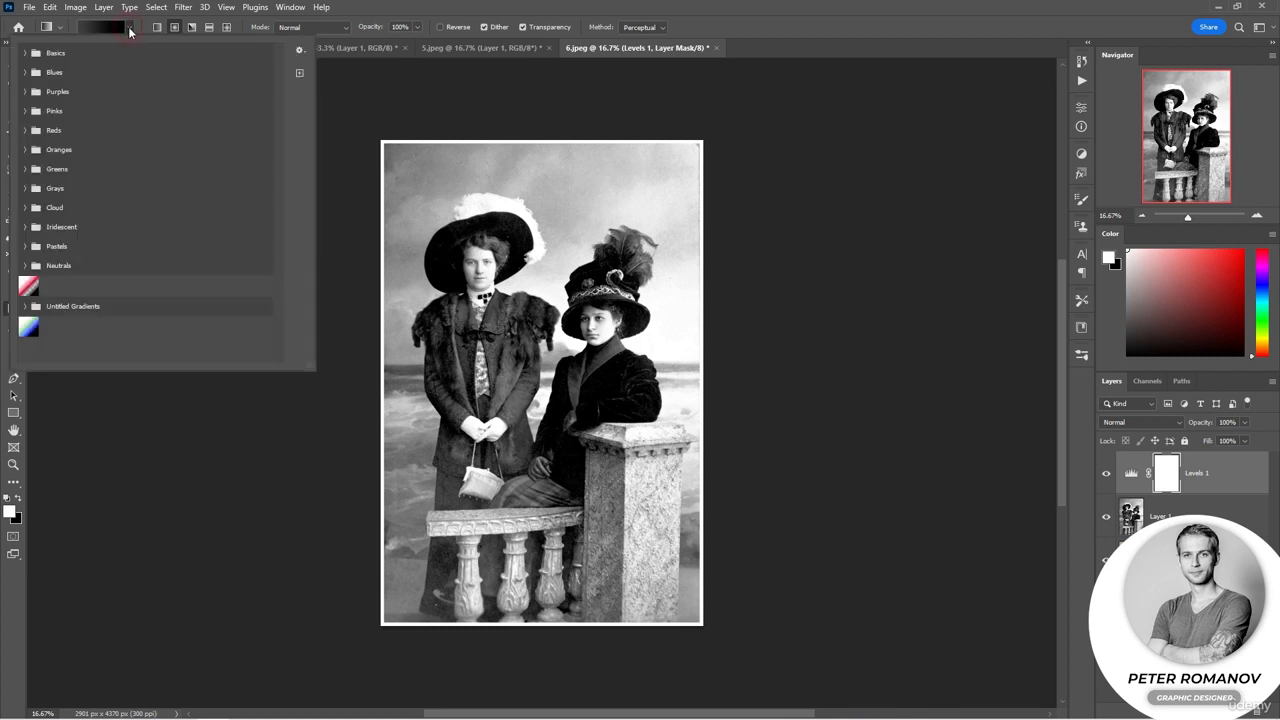
click(24, 53)
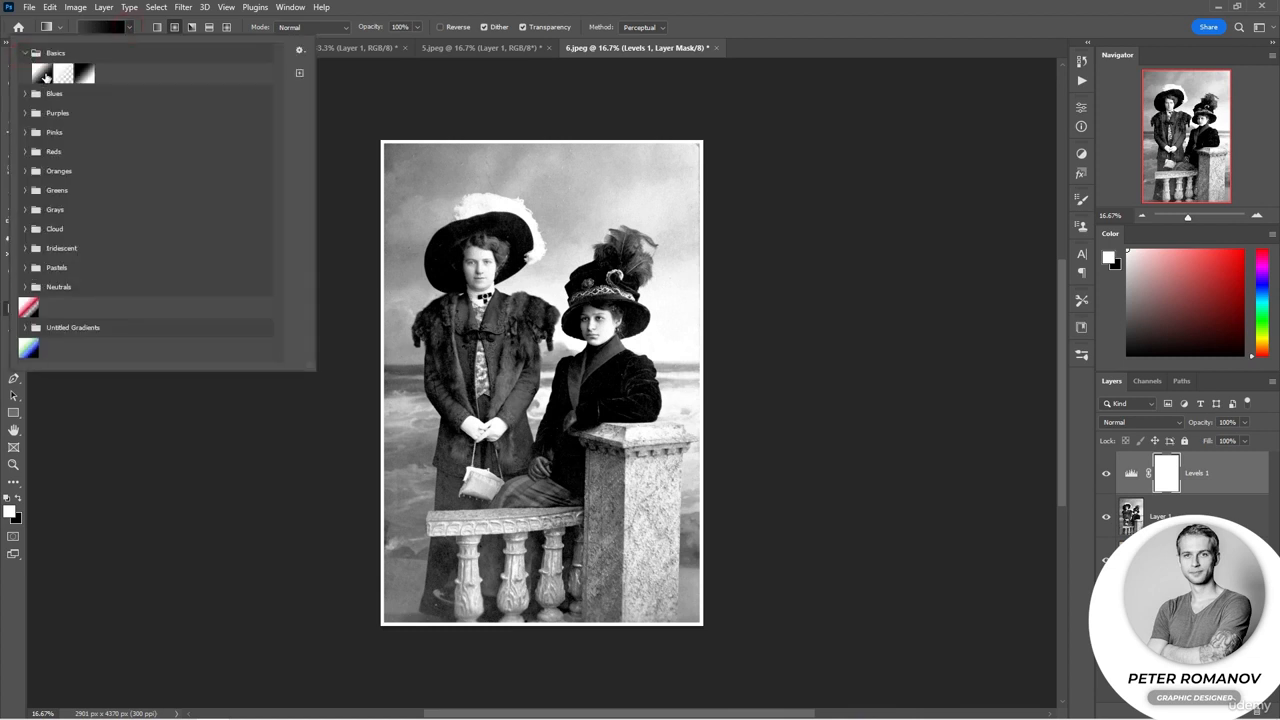
double_click(42, 74)
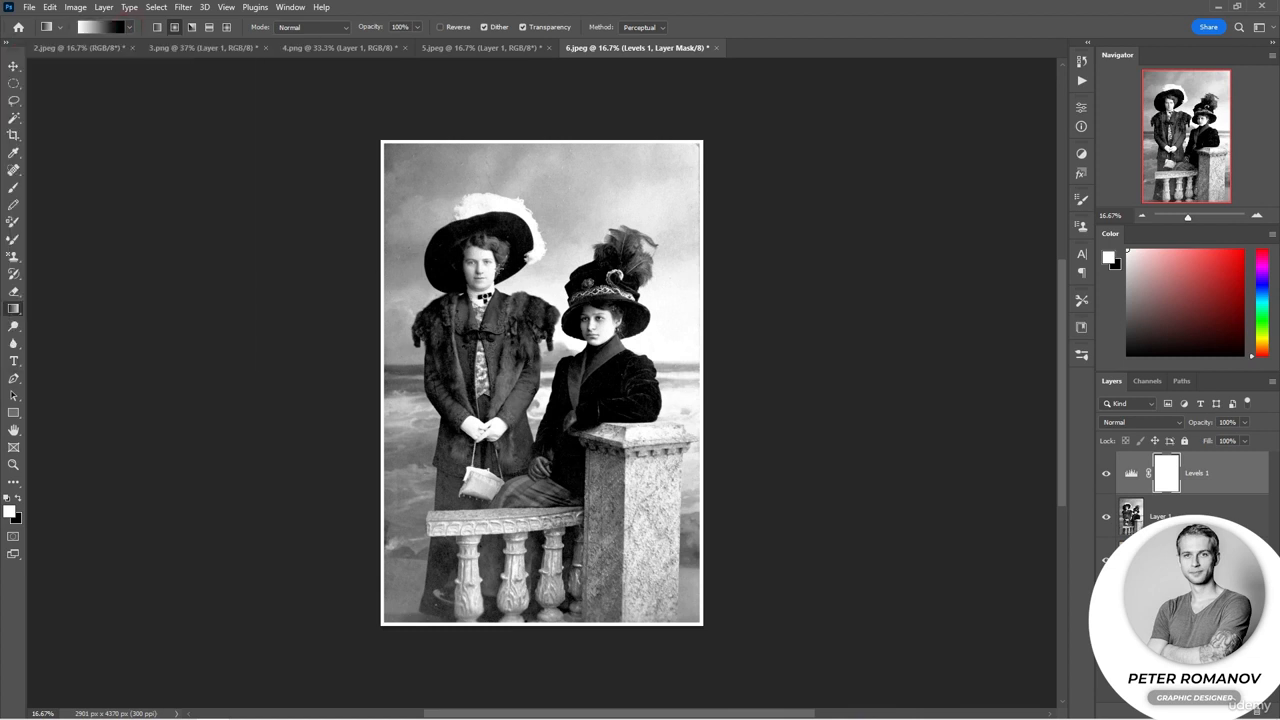
click(1107, 475)
click(1107, 475)
key(ctrl+i)
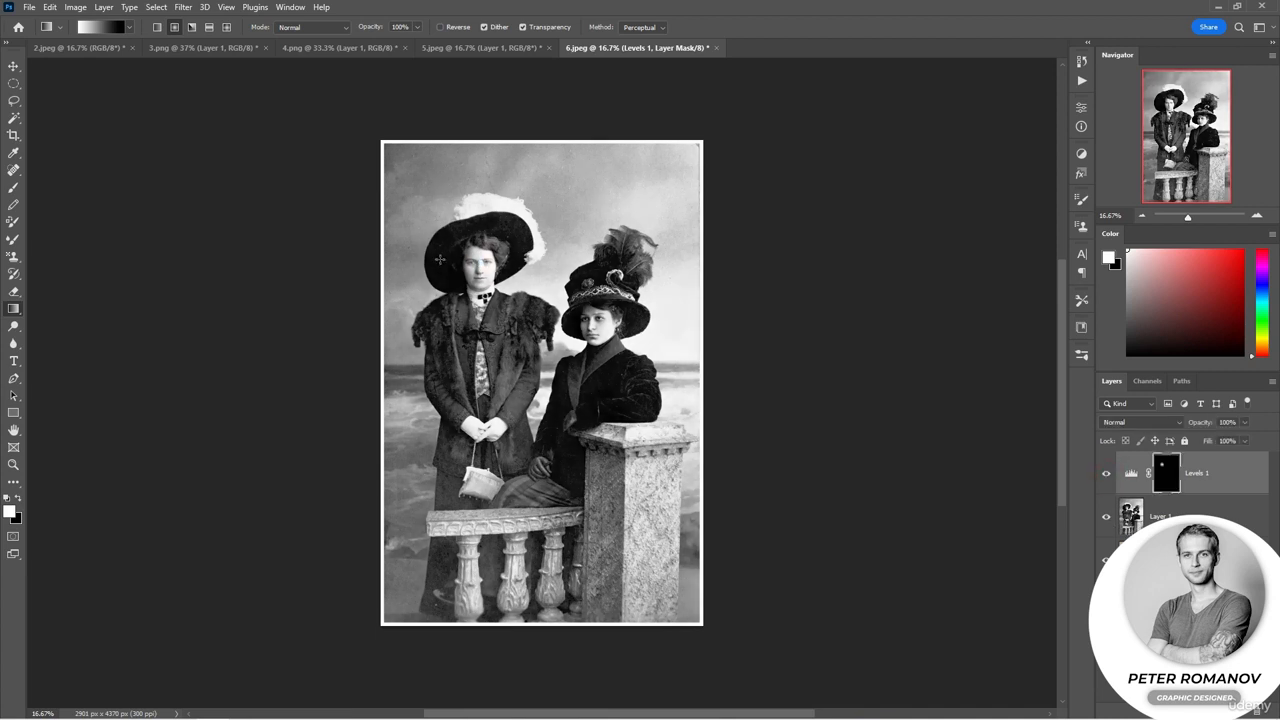
drag(439, 259, 514, 336)
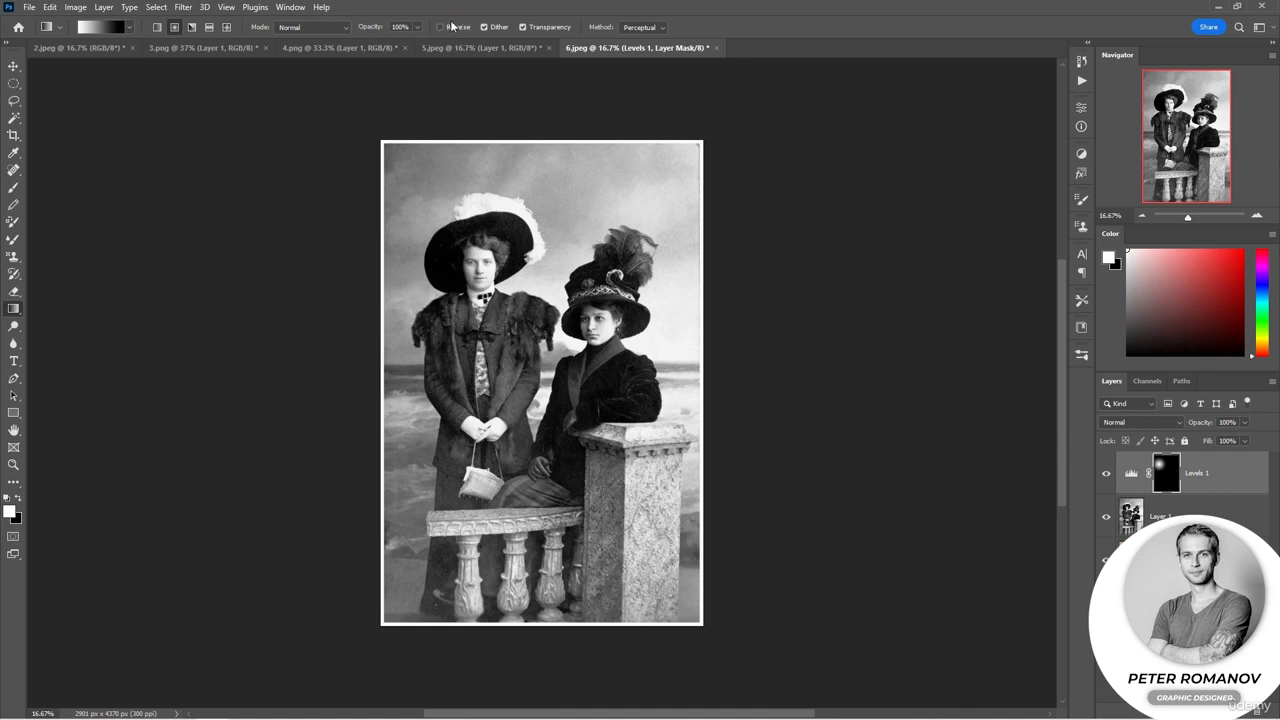
click(450, 27)
drag(487, 261, 413, 217)
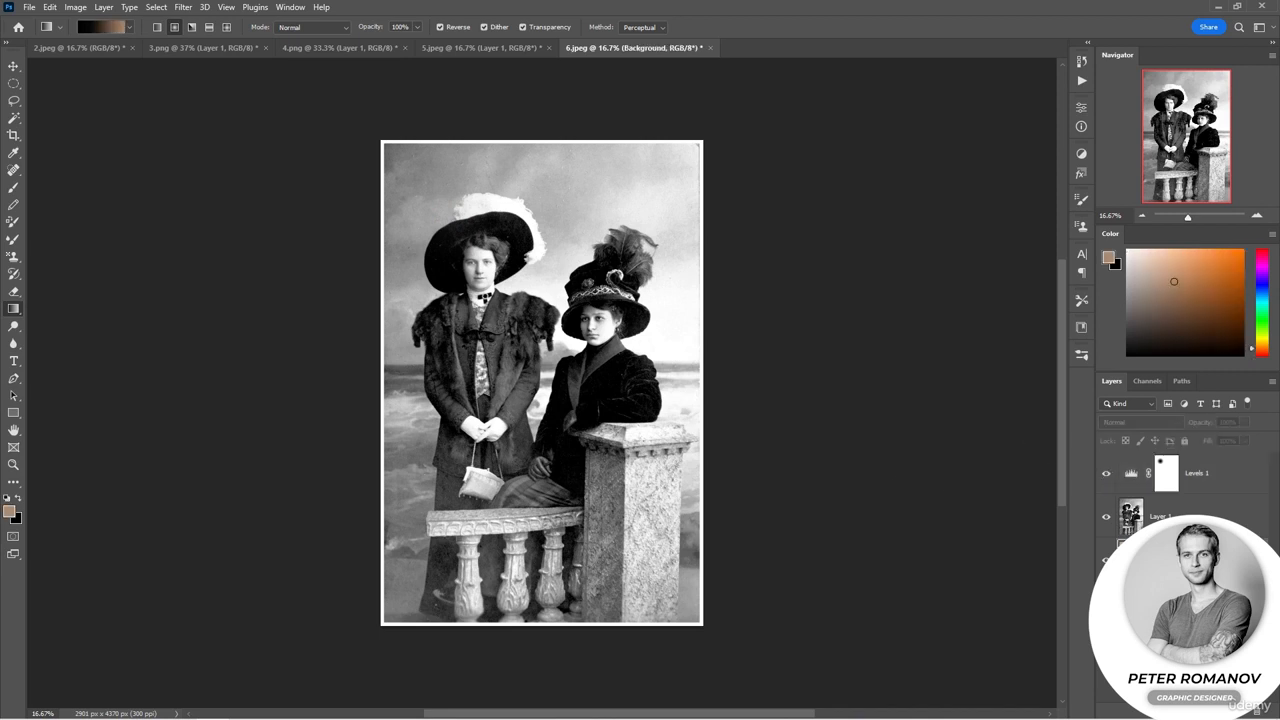
- Duplicate the vintage photo's Background layer, hide Layer 1 and Levels 1 above it, and desaturate the new copy
key(ctrl+j)
drag(1106, 517, 1104, 473)
click(75, 7)
mouse_move(90, 38)
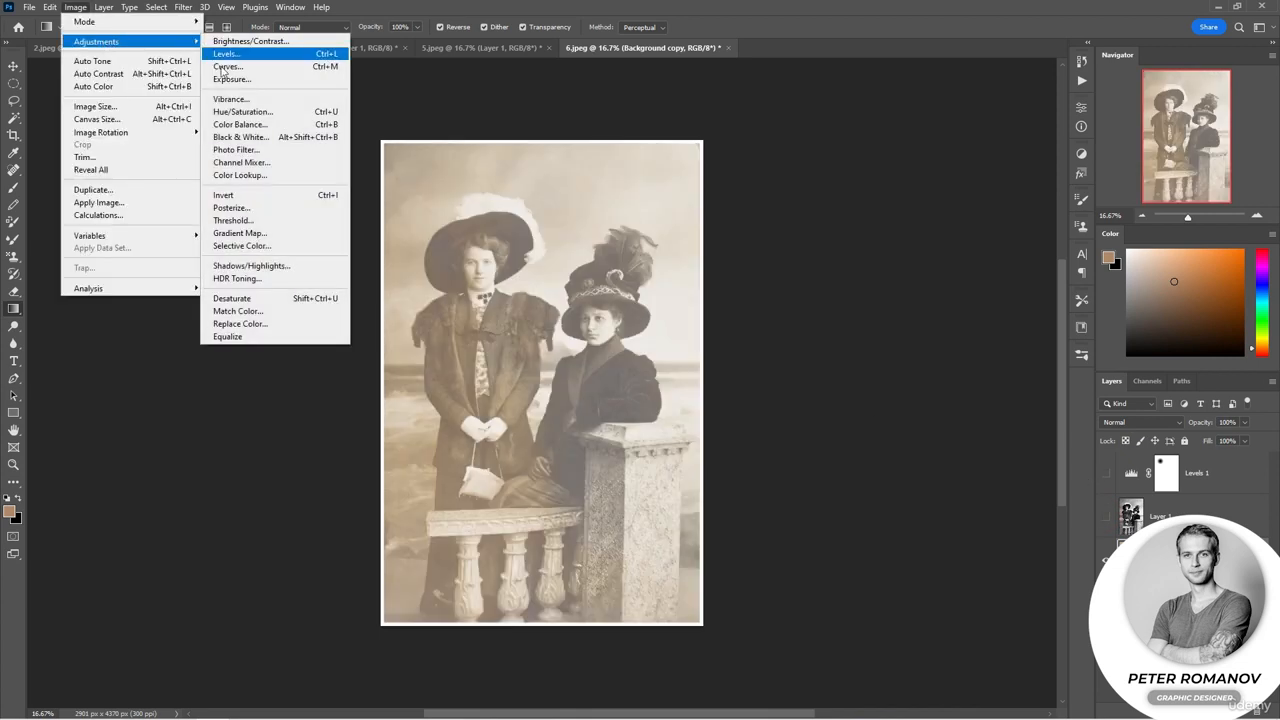
click(295, 299)
- Make an elliptical selection around the standing woman's face
click(13, 83)
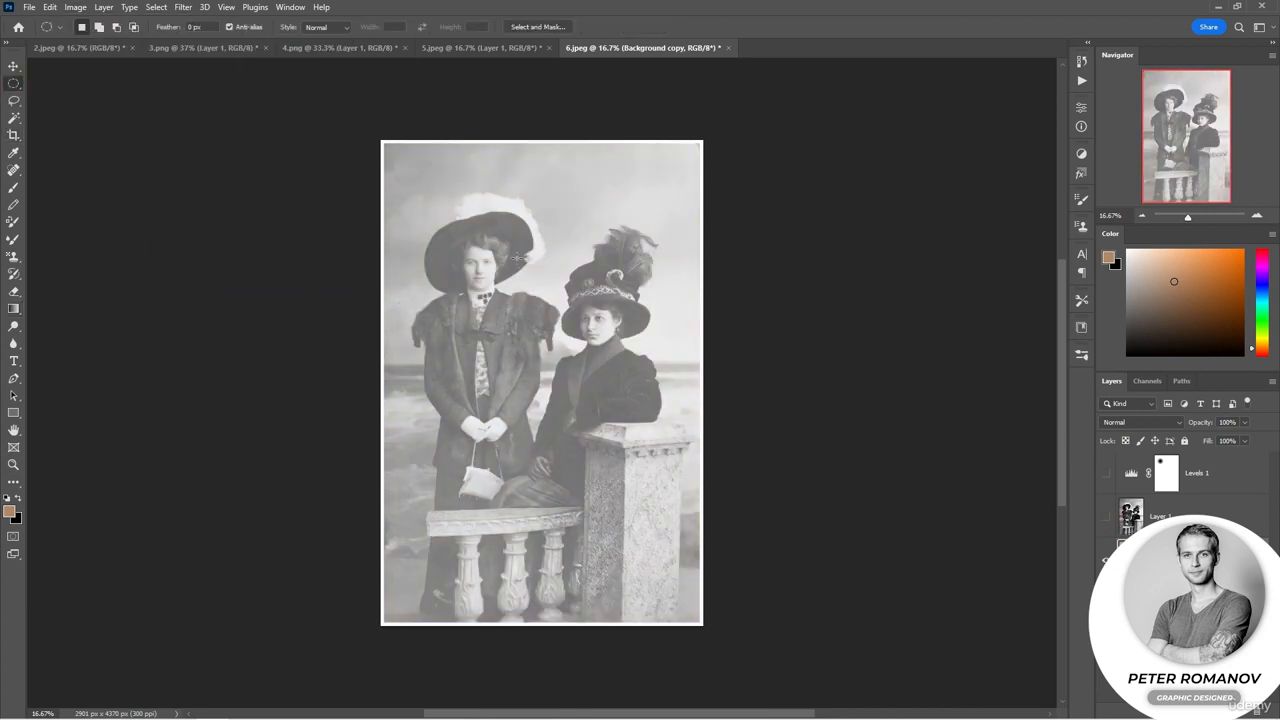
drag(459, 232, 507, 297)
- Try the Equalize adjustment on the selected face area only, and undo it
click(84, 9)
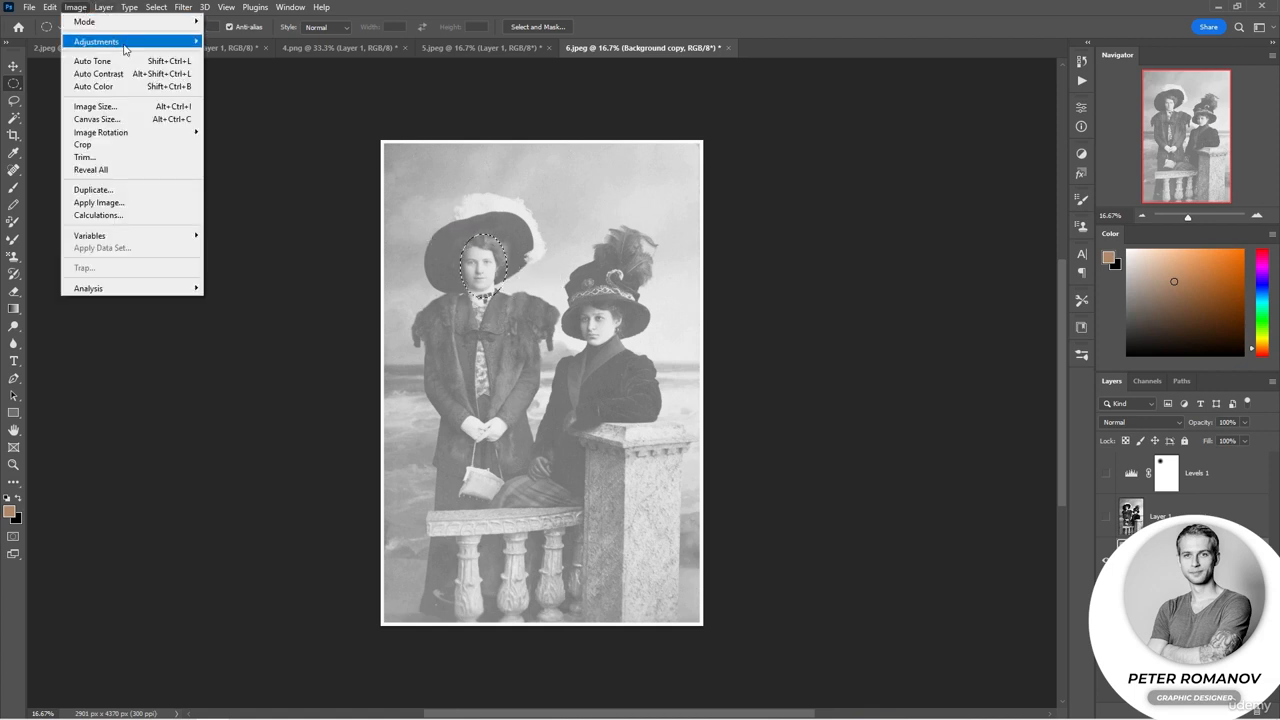
mouse_move(124, 44)
click(295, 338)
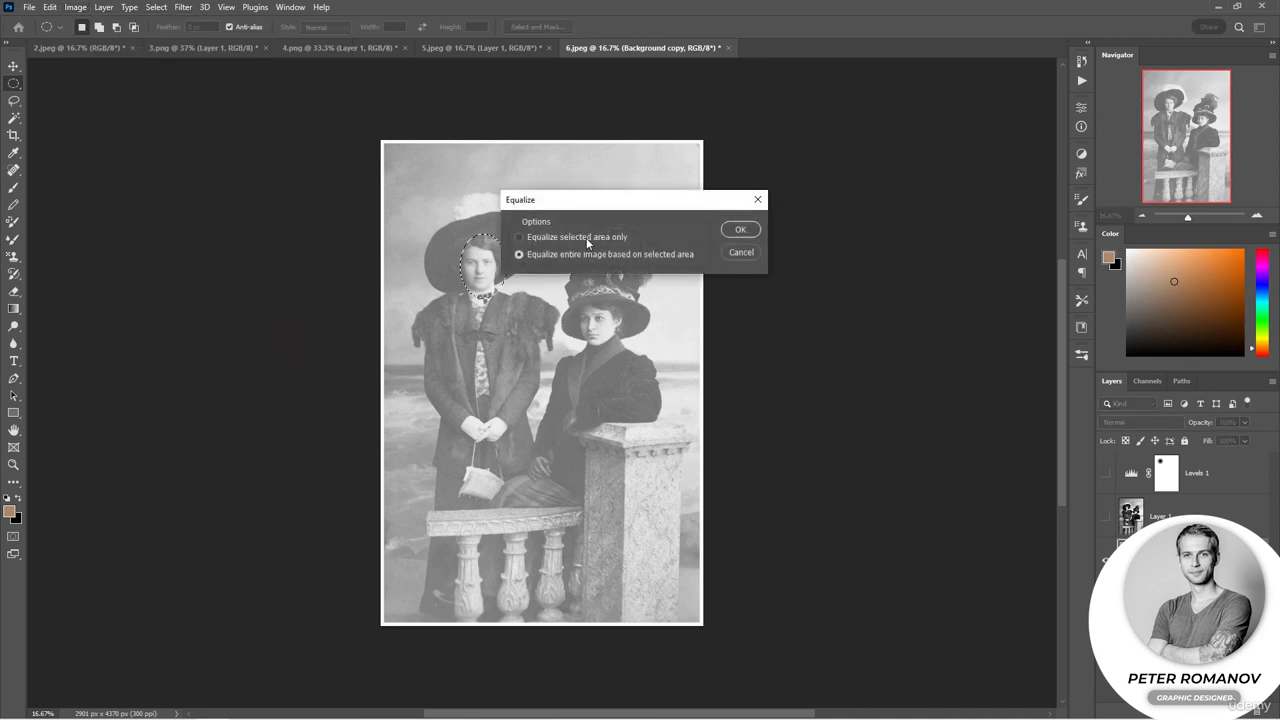
drag(580, 196, 763, 247)
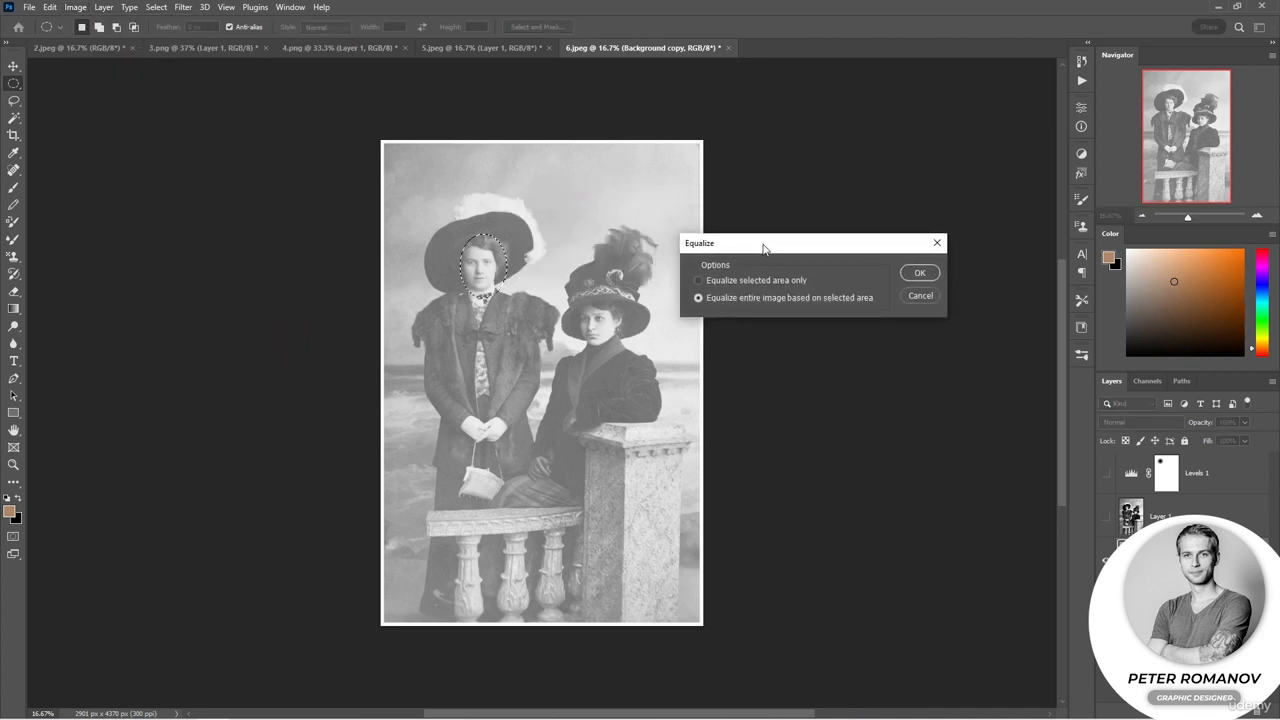
click(728, 281)
click(920, 273)
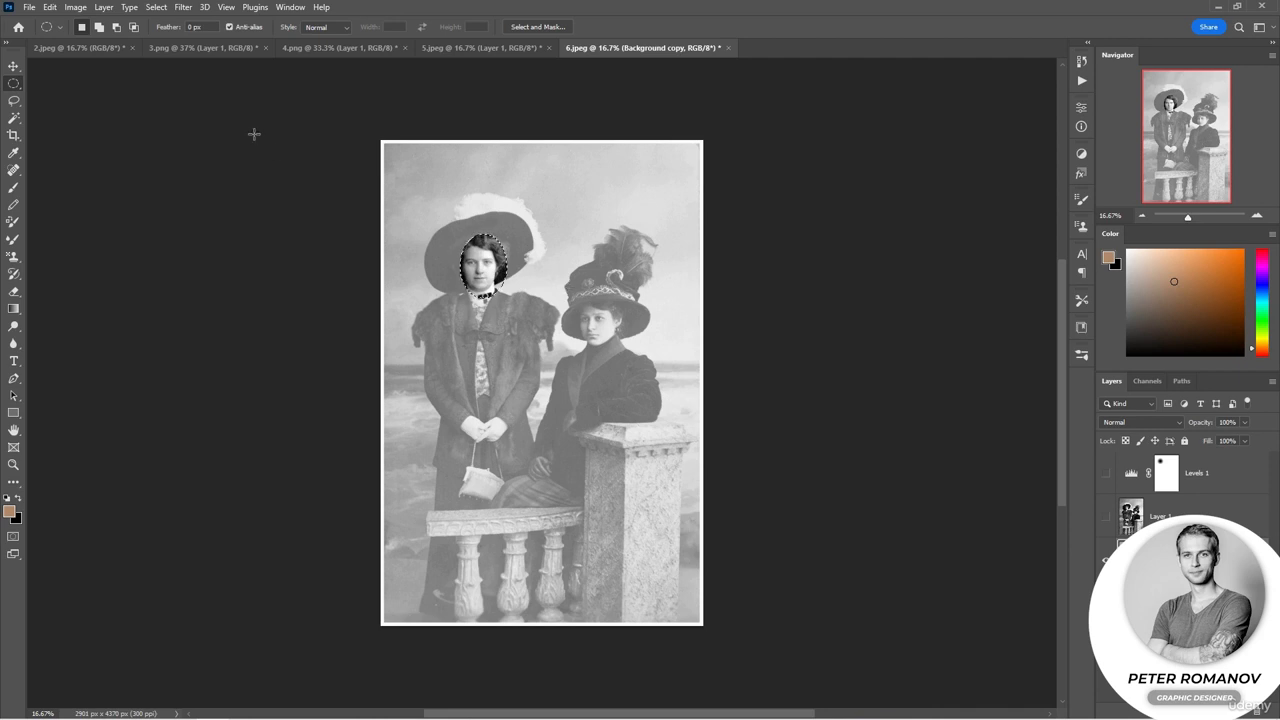
key(ctrl+z)
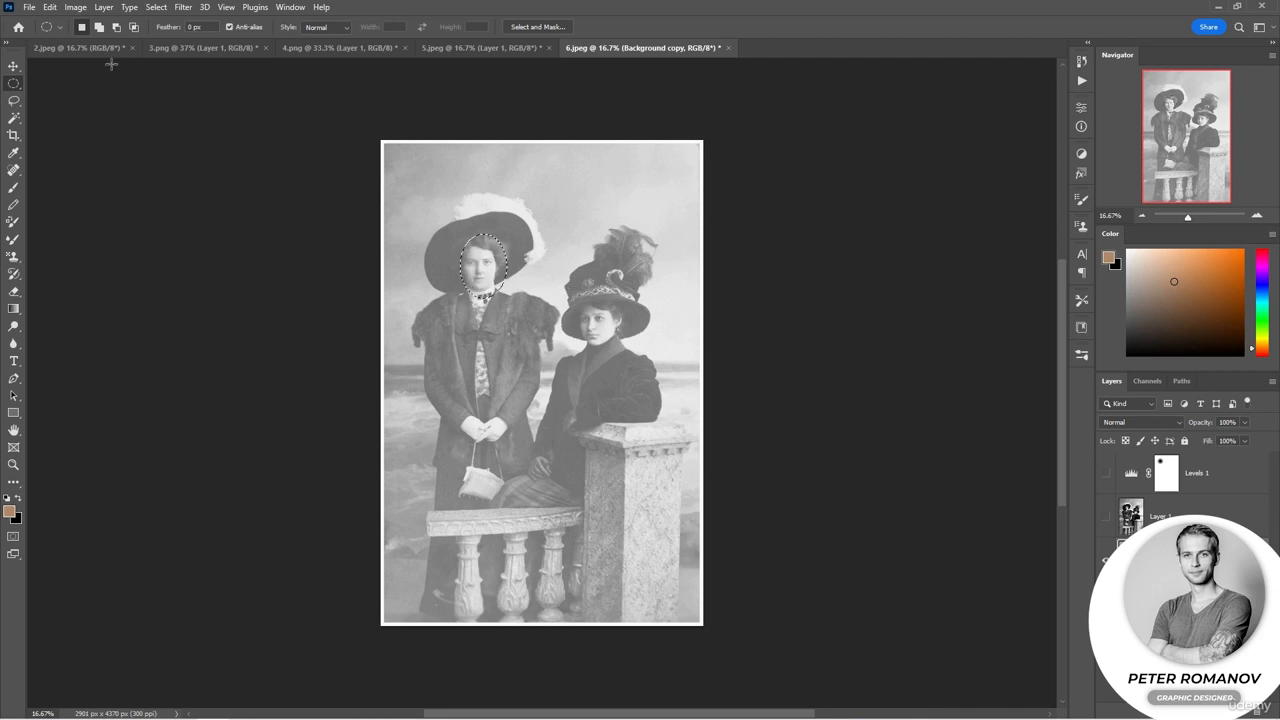
- Equalize the entire desaturated background copy based on the selected face area
click(75, 7)
mouse_move(161, 46)
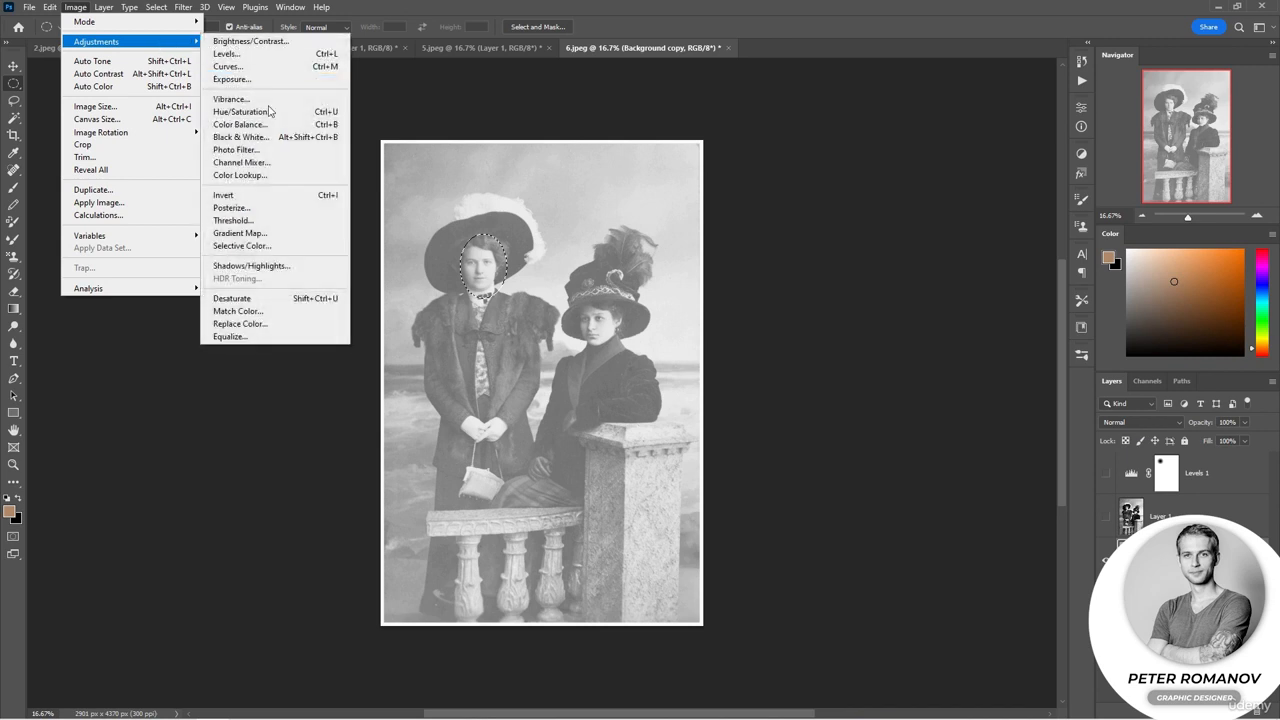
click(288, 341)
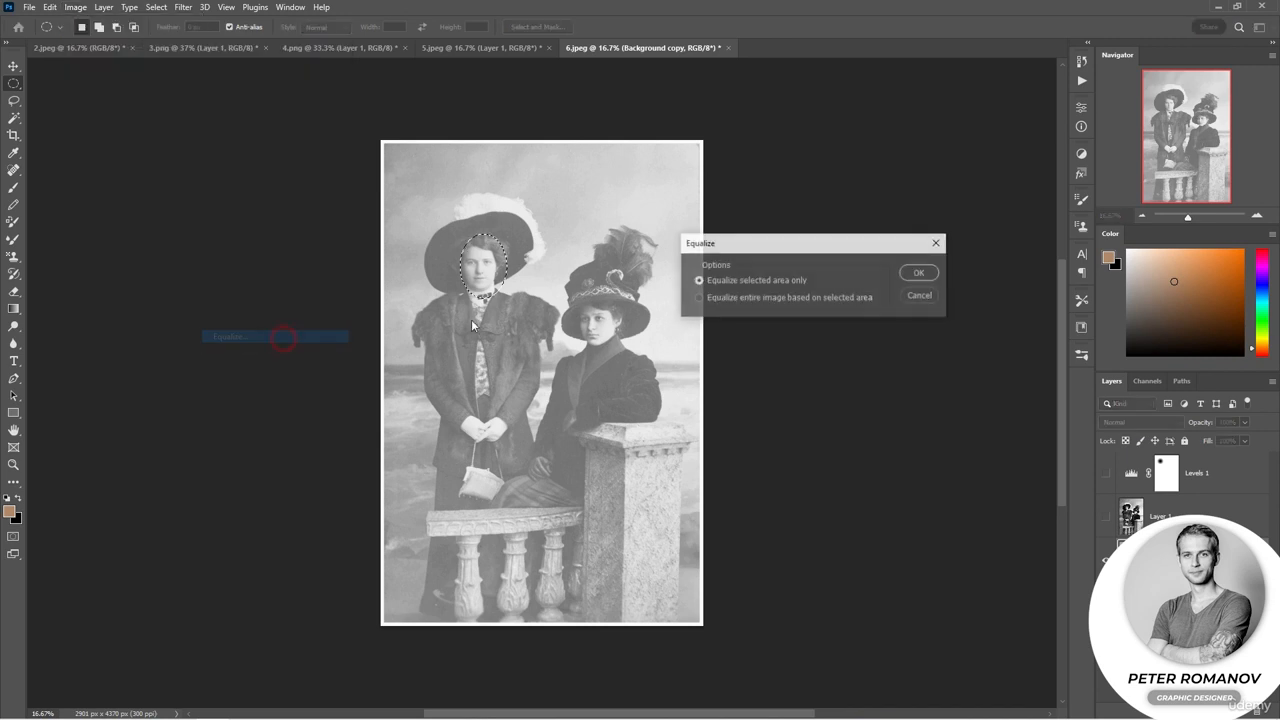
click(699, 298)
click(918, 273)
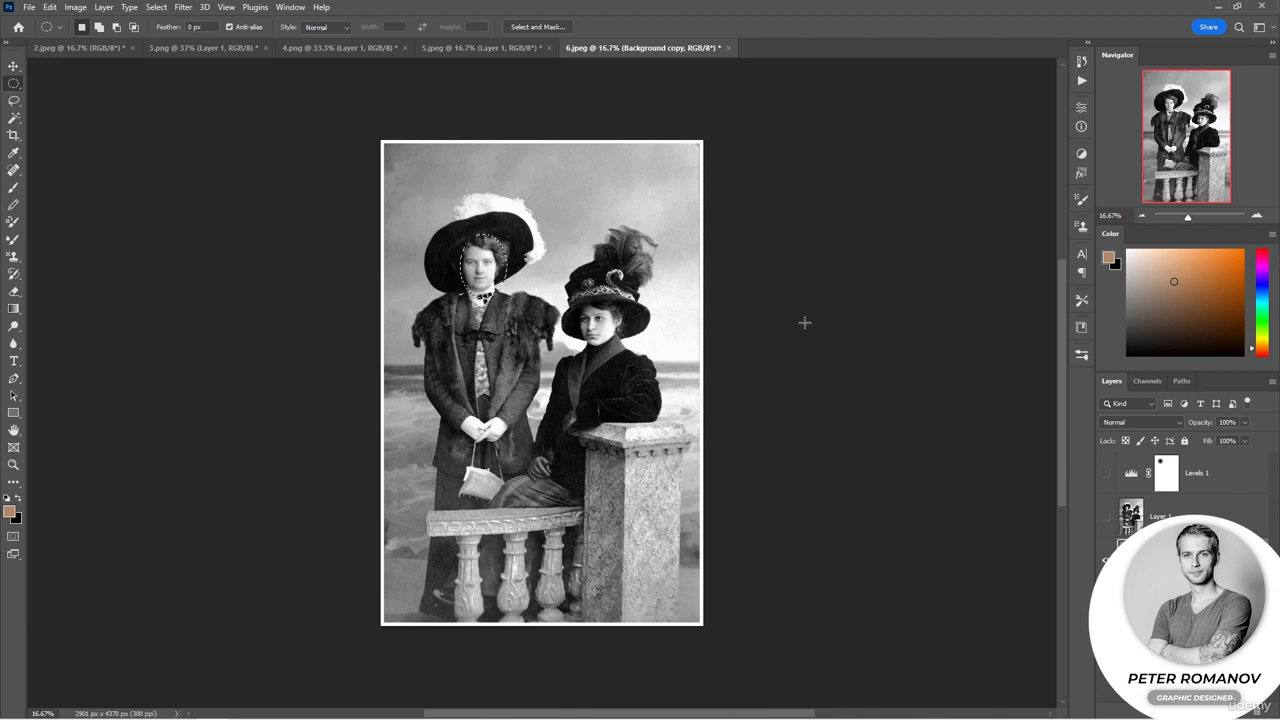
- Show Layer 1 and the Levels 1 adjustment above the new copy again, and clear the face selection
click(1107, 516)
click(1100, 474)
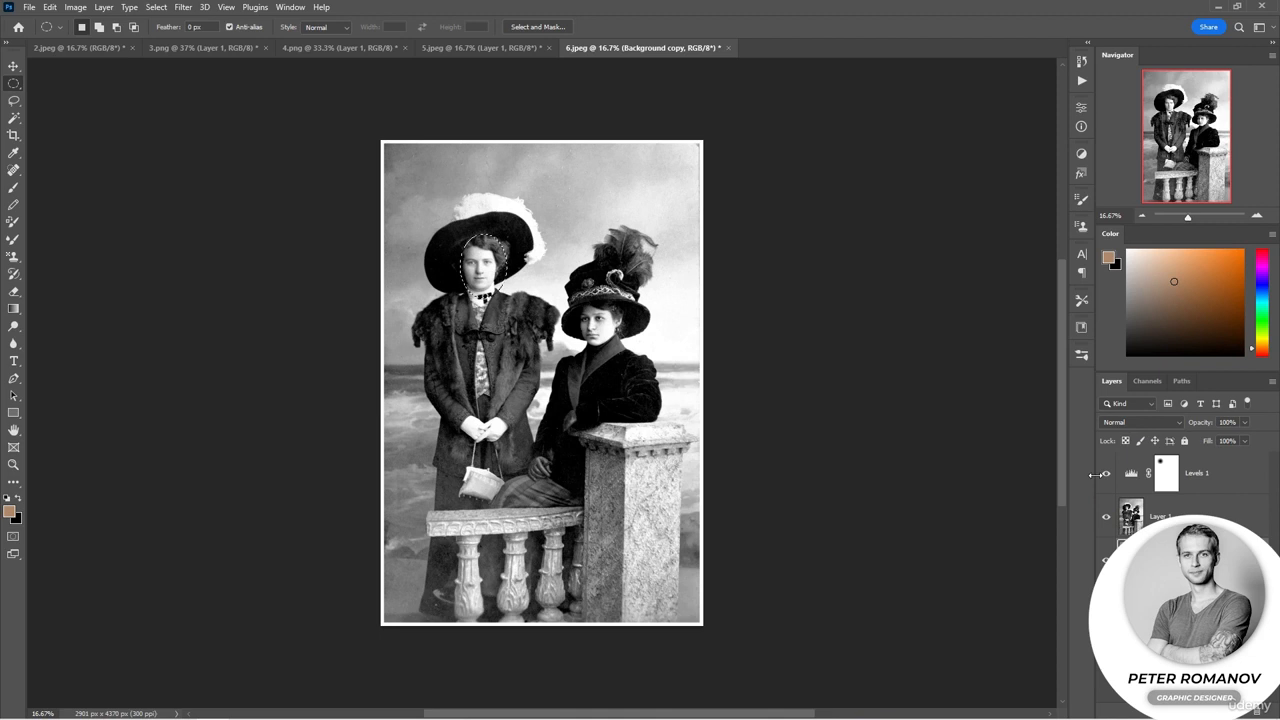
click(927, 390)
- Review the adjusted photos in 2.jpeg and 5.jpeg, and return to the vintage photo in 6.jpeg
click(80, 48)
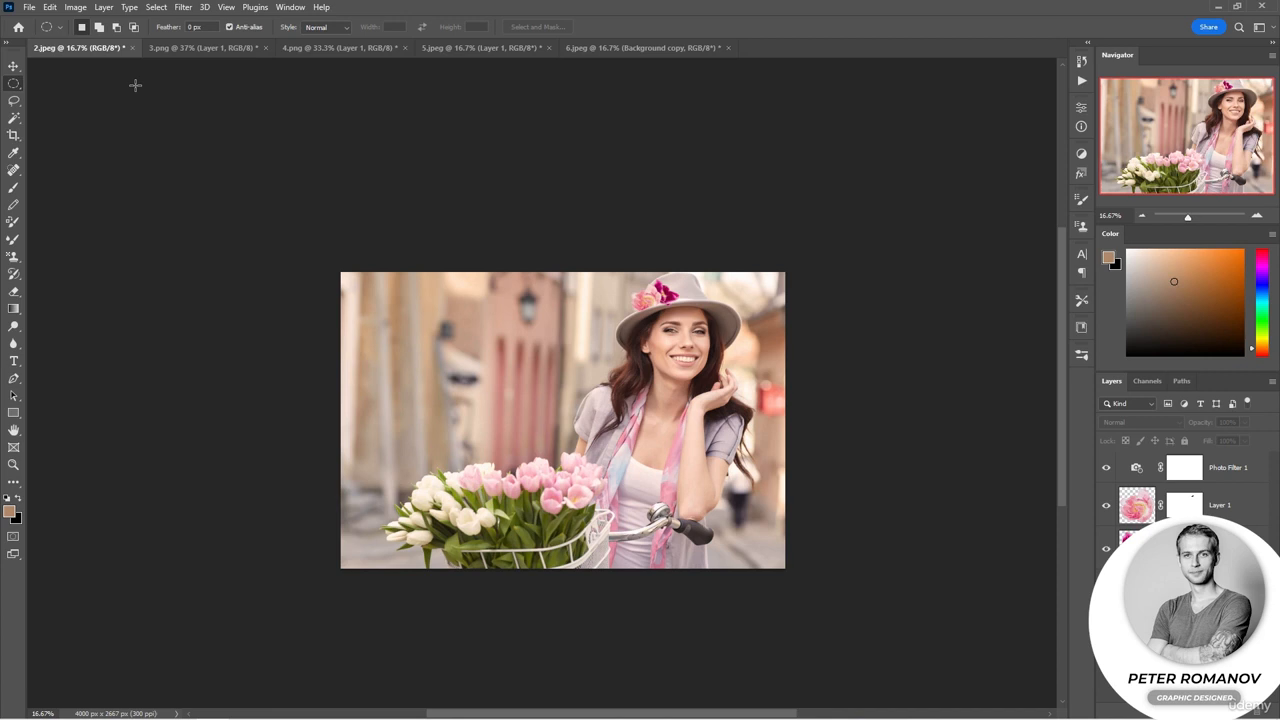
click(470, 50)
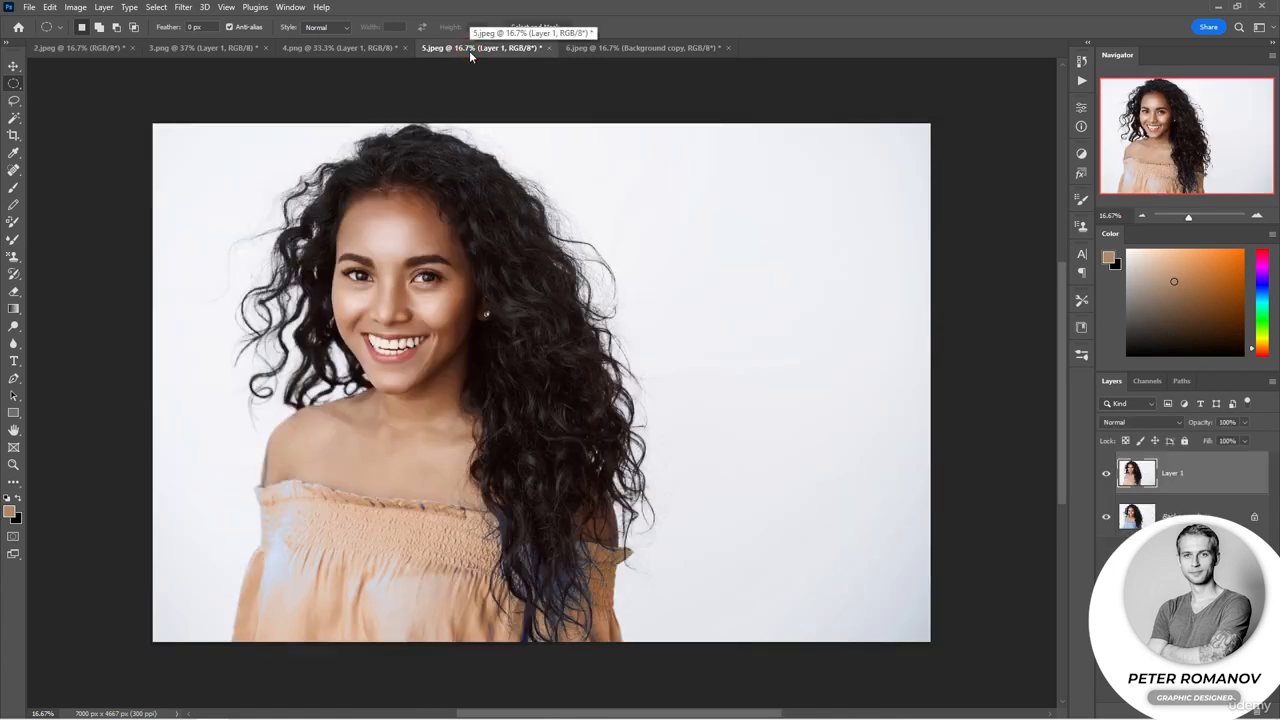
click(588, 50)
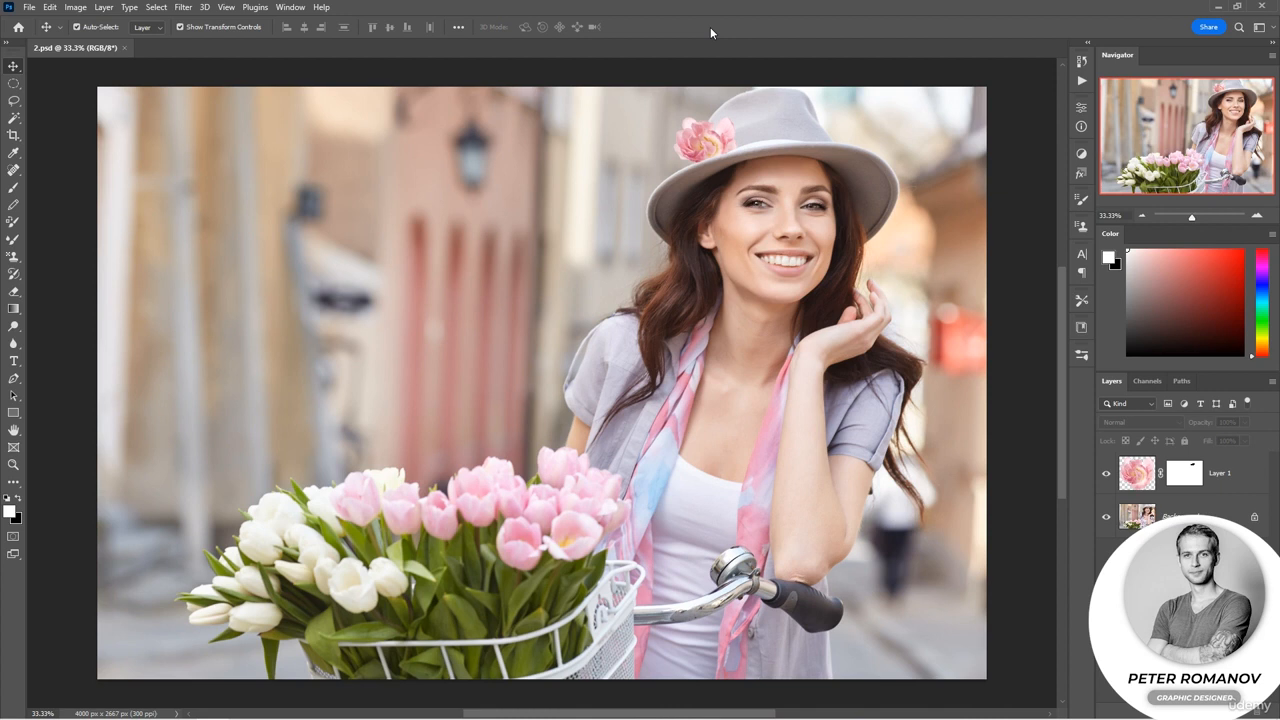
- Compare the winter photo 10.jpeg with the flower-hat composite in 2.psd
click(1220, 486)
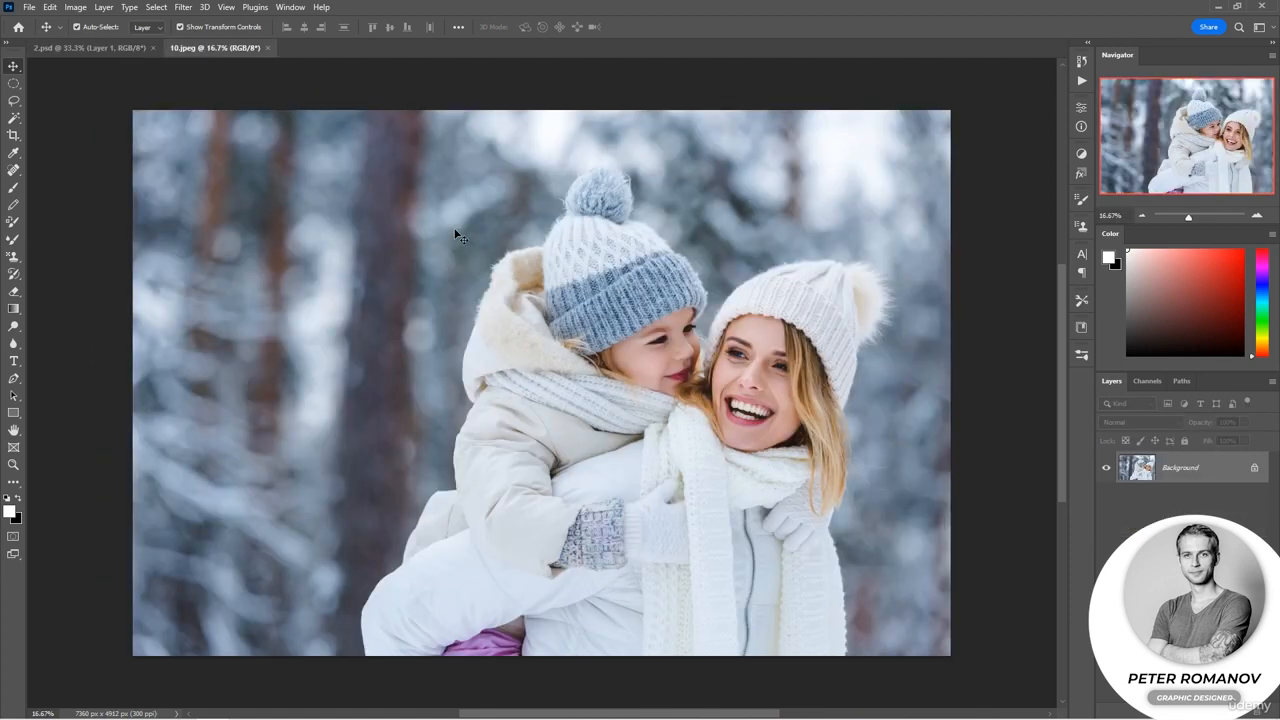
click(100, 48)
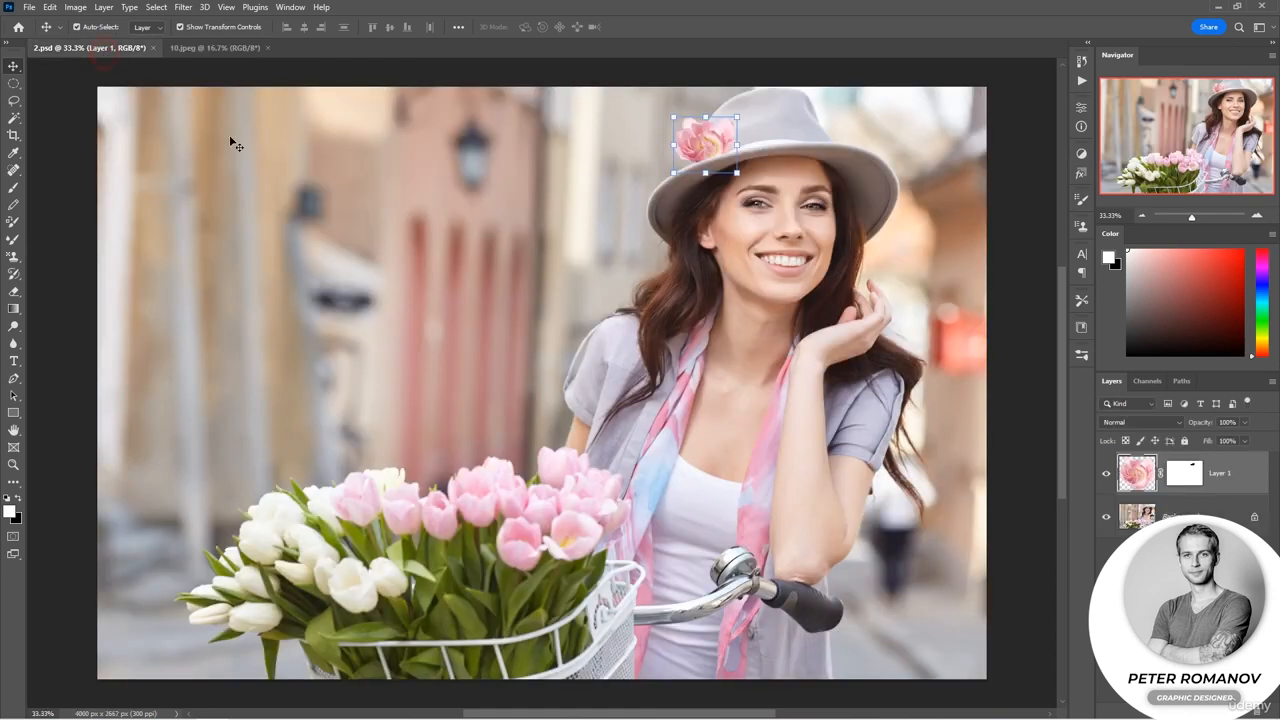
click(998, 497)
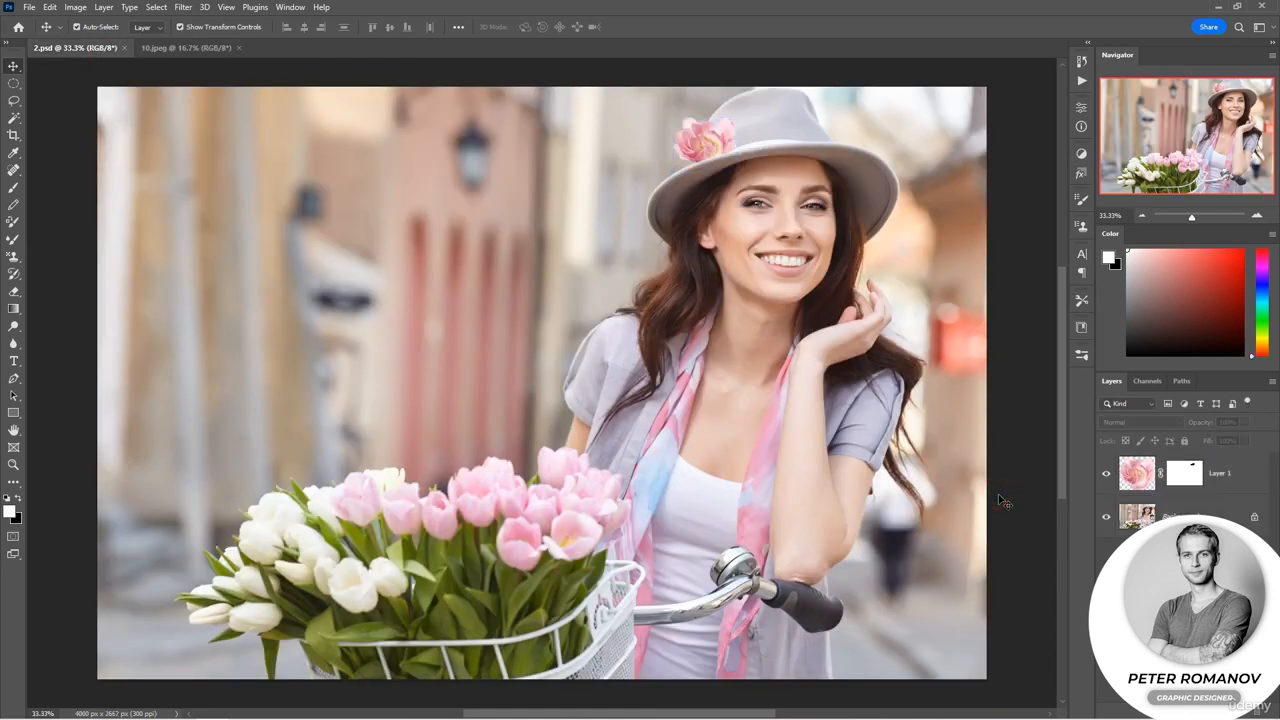
- Start the Match Color adjustment on the flower layer (Layer 1) of 2.psd, keeping the hat in view
click(1242, 476)
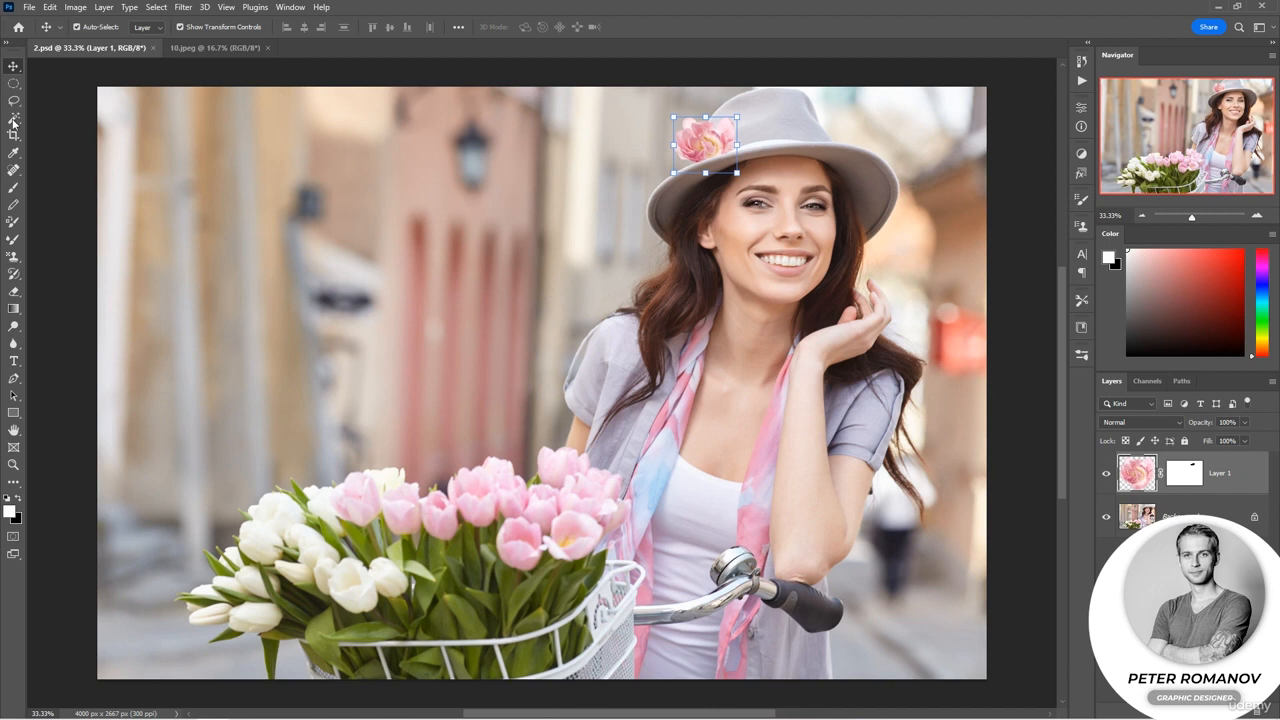
click(77, 8)
mouse_move(96, 41)
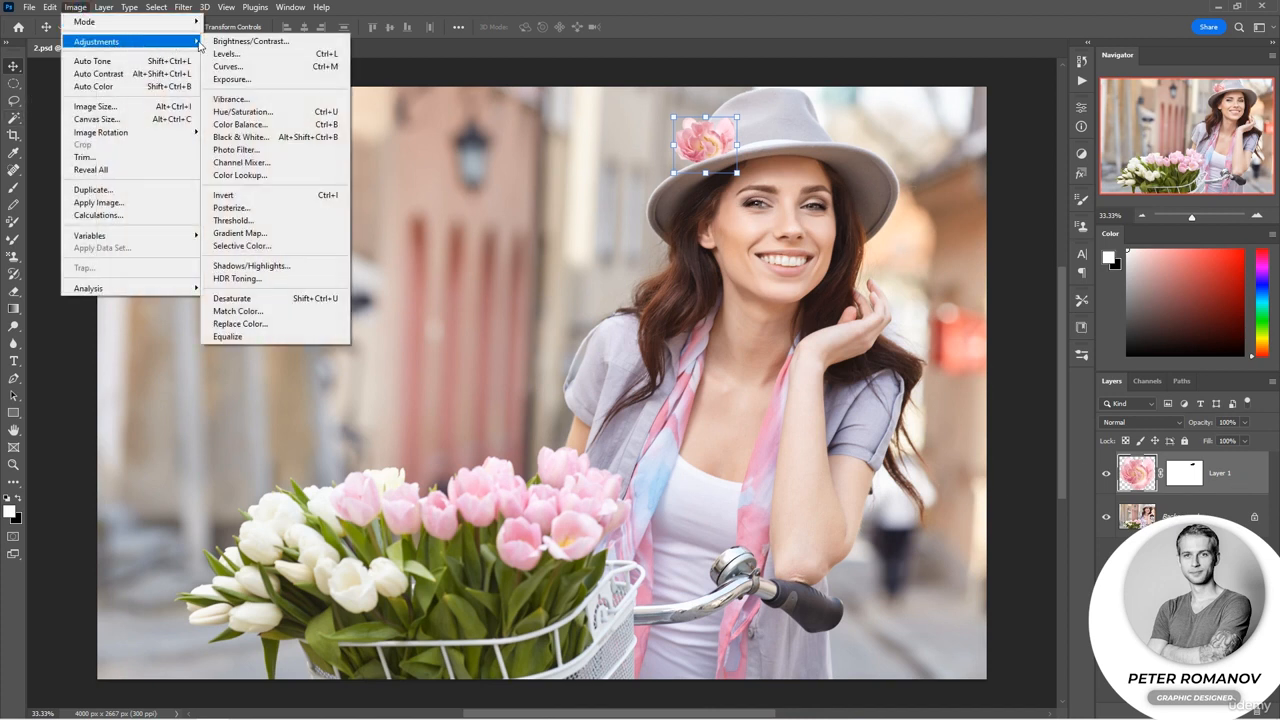
click(262, 316)
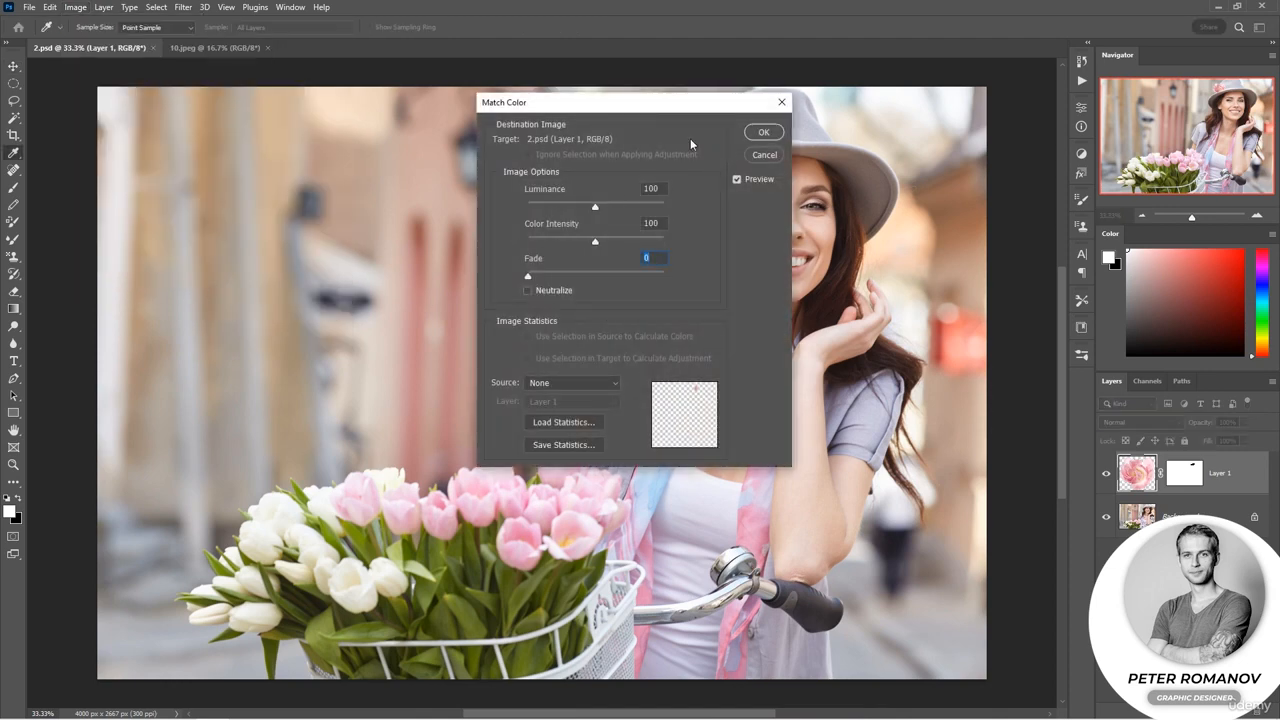
drag(636, 104, 1061, 91)
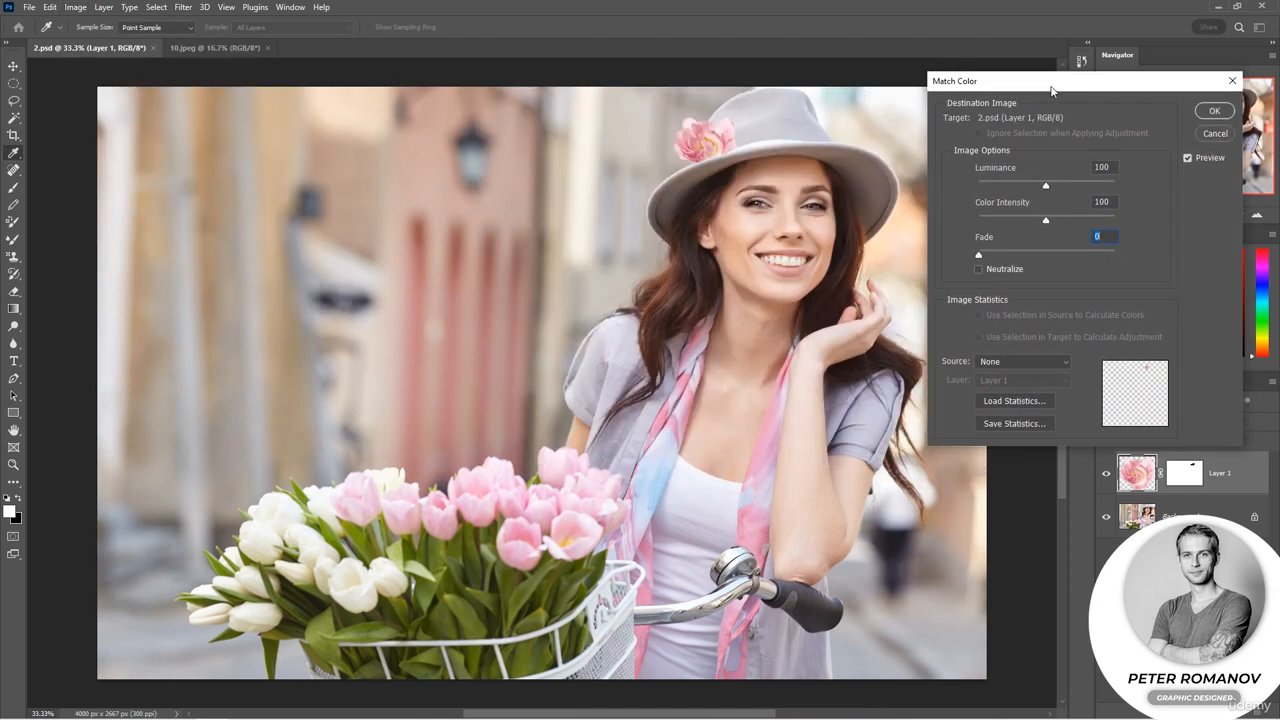
- Try 10.jpeg as the Match Color source for the flower, and change the source to the Background layer of 2.psd
click(1013, 367)
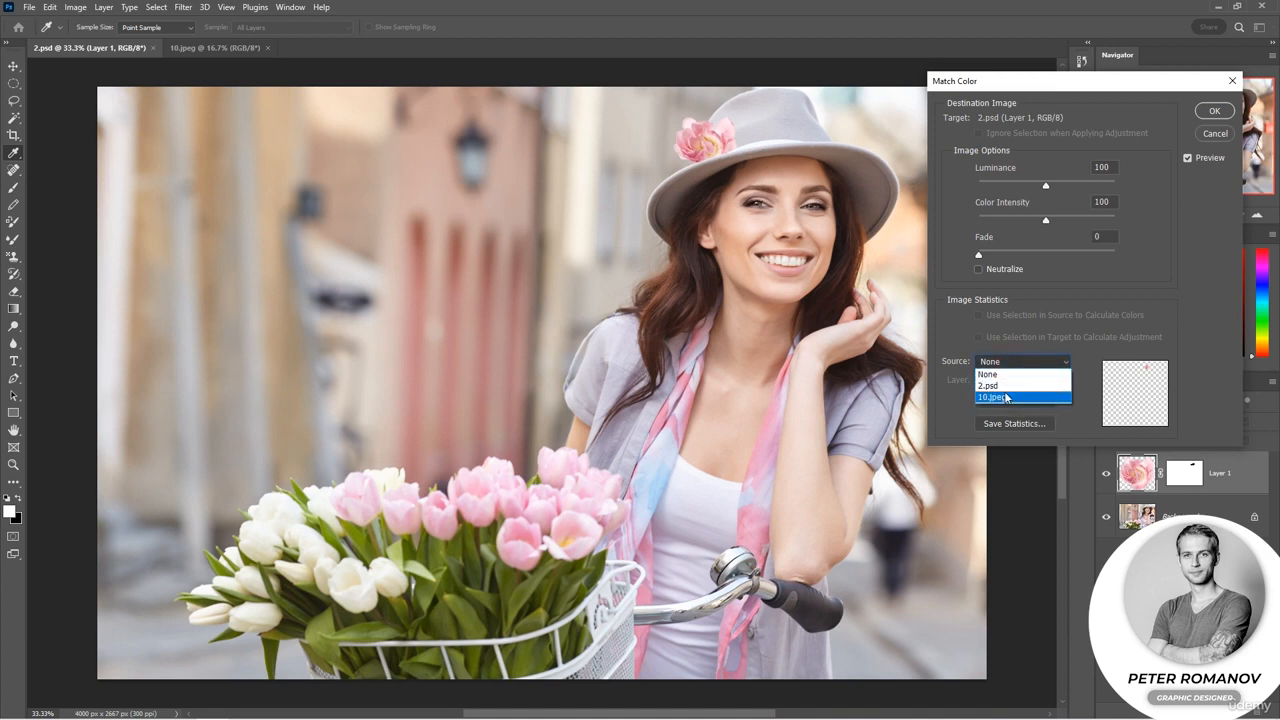
click(1006, 397)
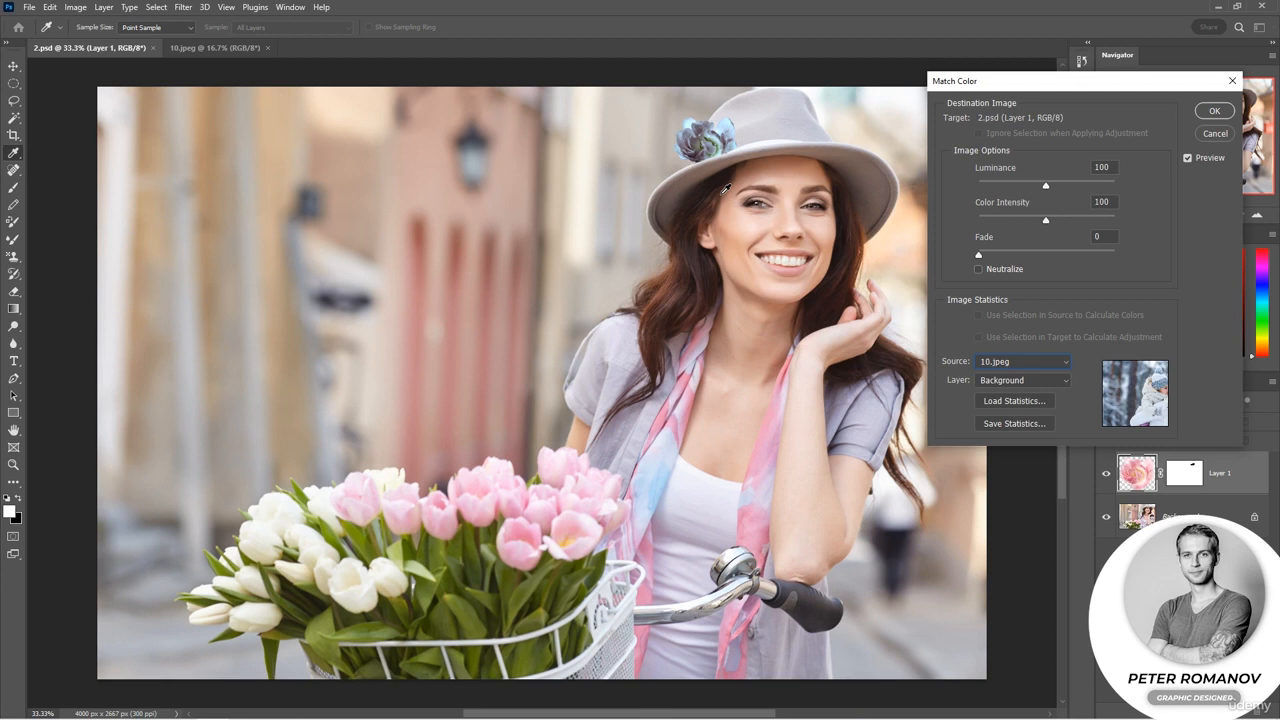
click(1045, 362)
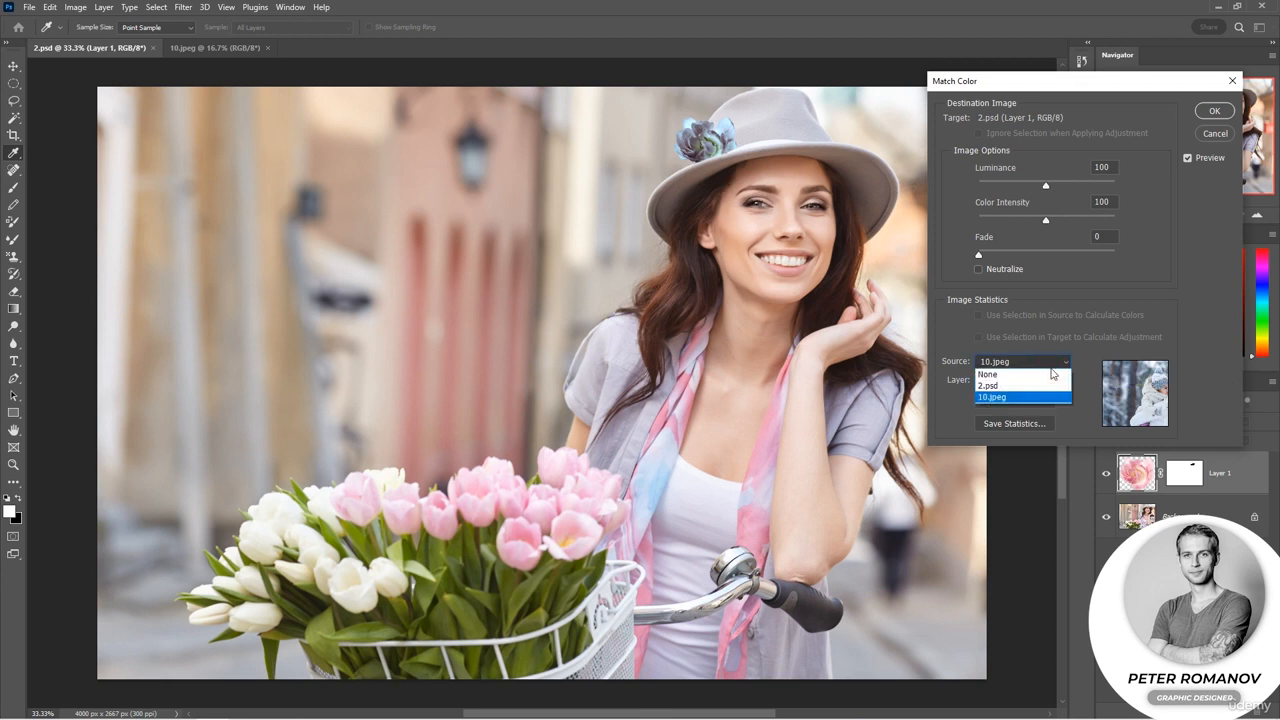
click(1052, 386)
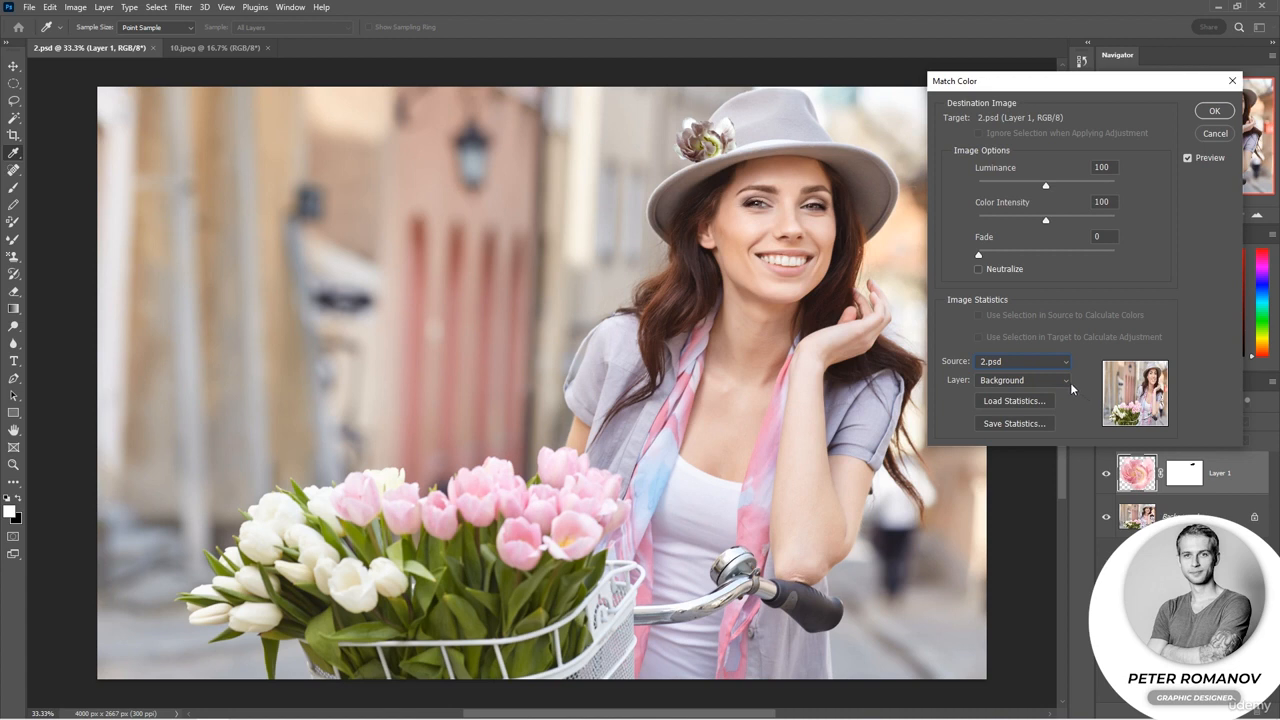
- Try Layer 1 as the Match Color source layer with adjusted luminance, color intensity and fade, and switch the source layer back to Background
click(1066, 383)
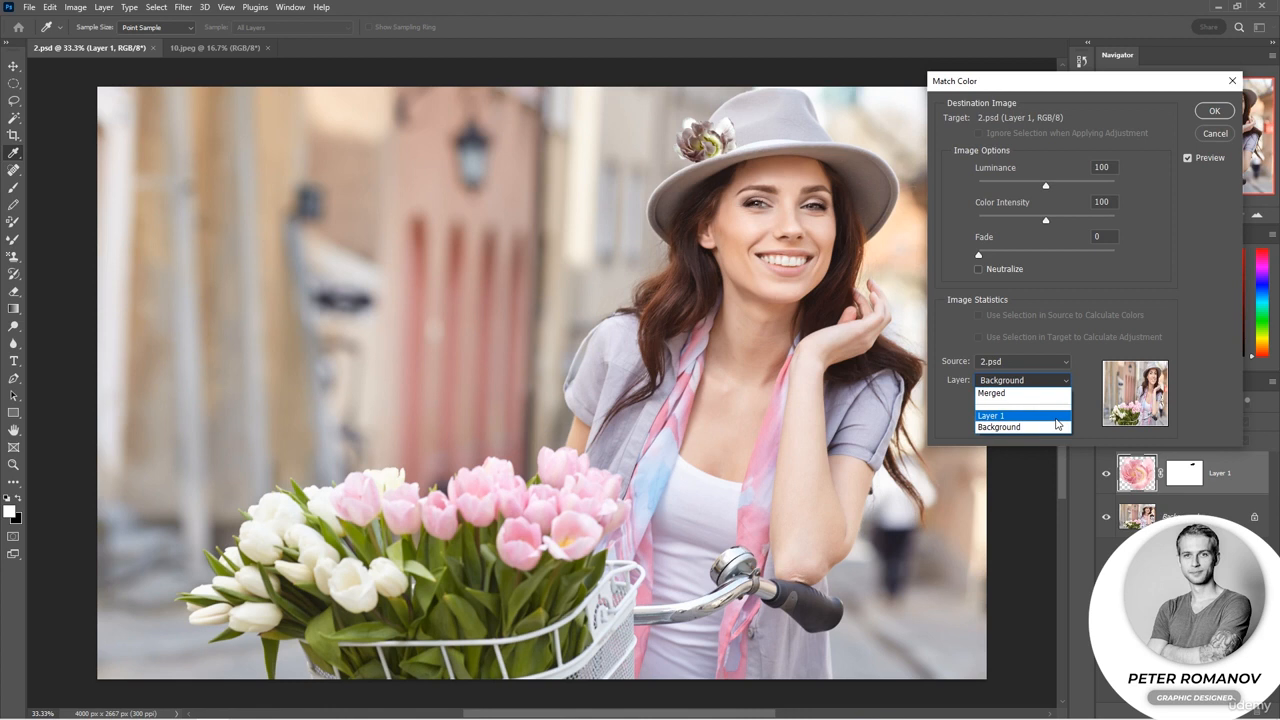
click(1056, 419)
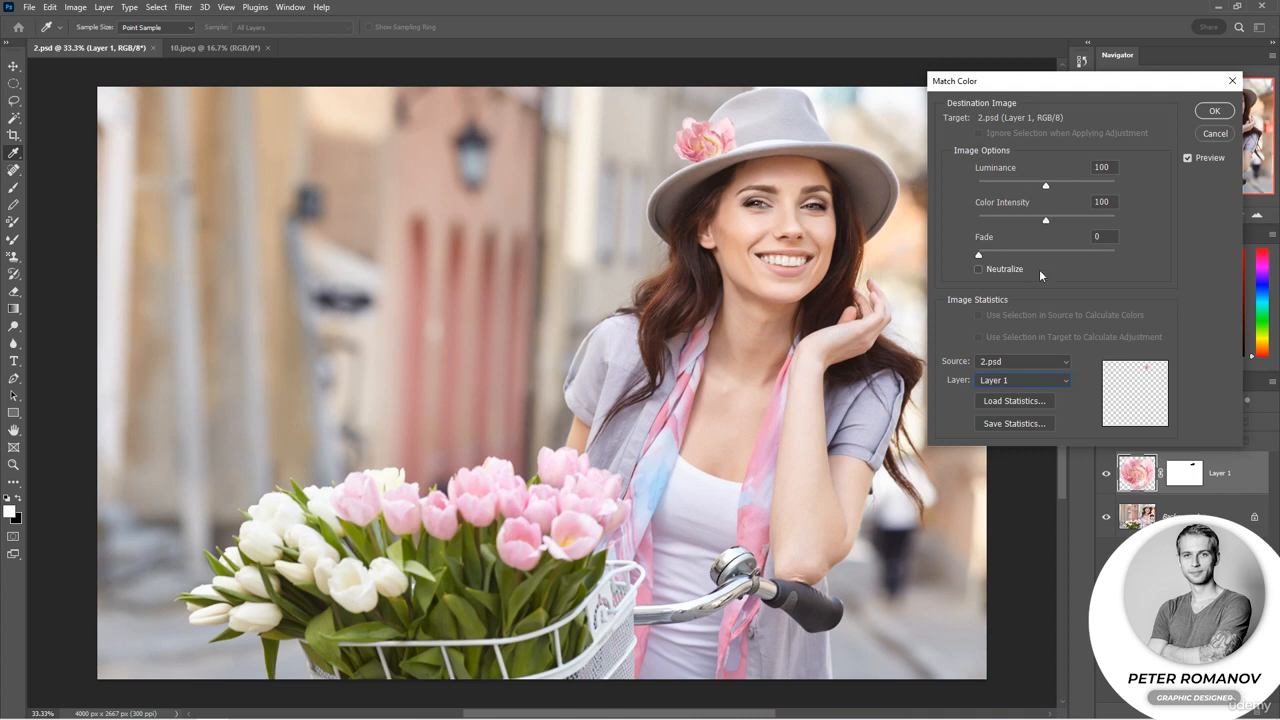
drag(979, 255, 1080, 185)
drag(1018, 220, 1059, 188)
drag(1004, 255, 1001, 255)
click(1060, 380)
click(1048, 428)
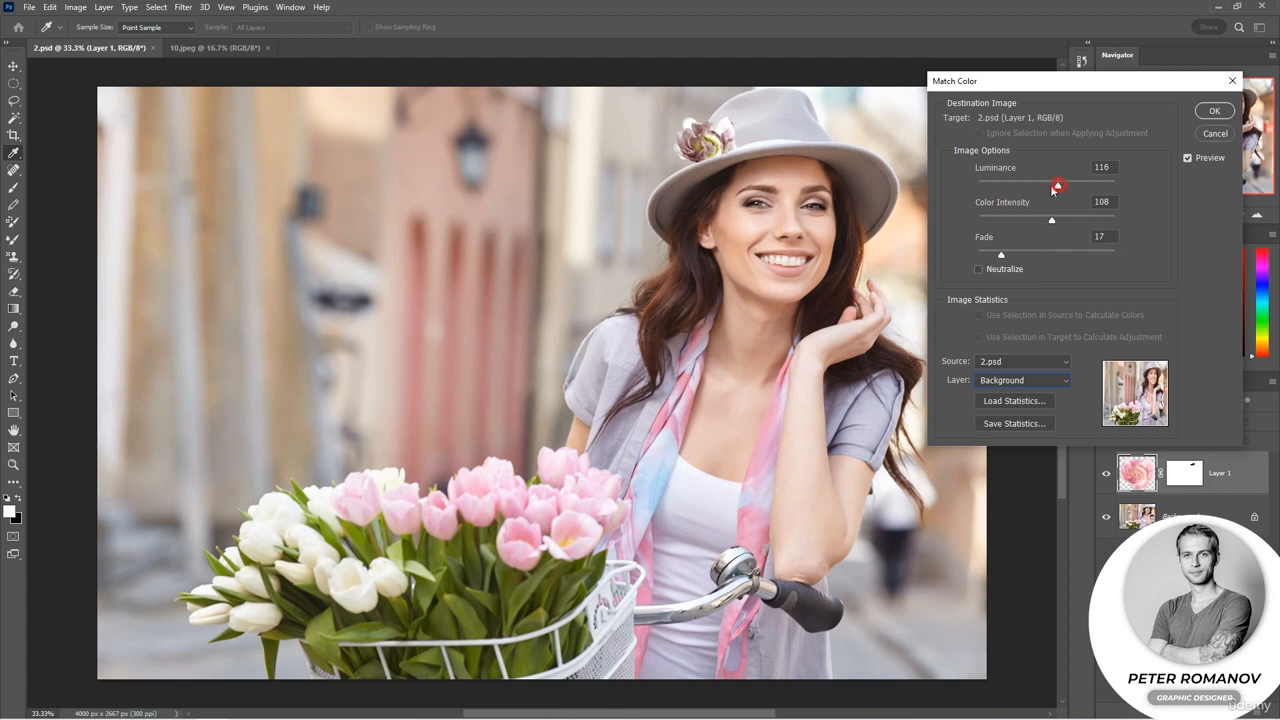
- Set the flower's Match Color luminance to 110, color intensity to 88 and fade to 10, and apply the adjustment
mouse_move(1052, 190)
mouse_down()
mouse_move(1077, 184)
mouse_move(1059, 188)
mouse_up()
mouse_move(1051, 219)
mouse_down()
mouse_move(1028, 224)
mouse_move(1073, 220)
mouse_up()
drag(1003, 258, 993, 257)
drag(1073, 220, 1053, 185)
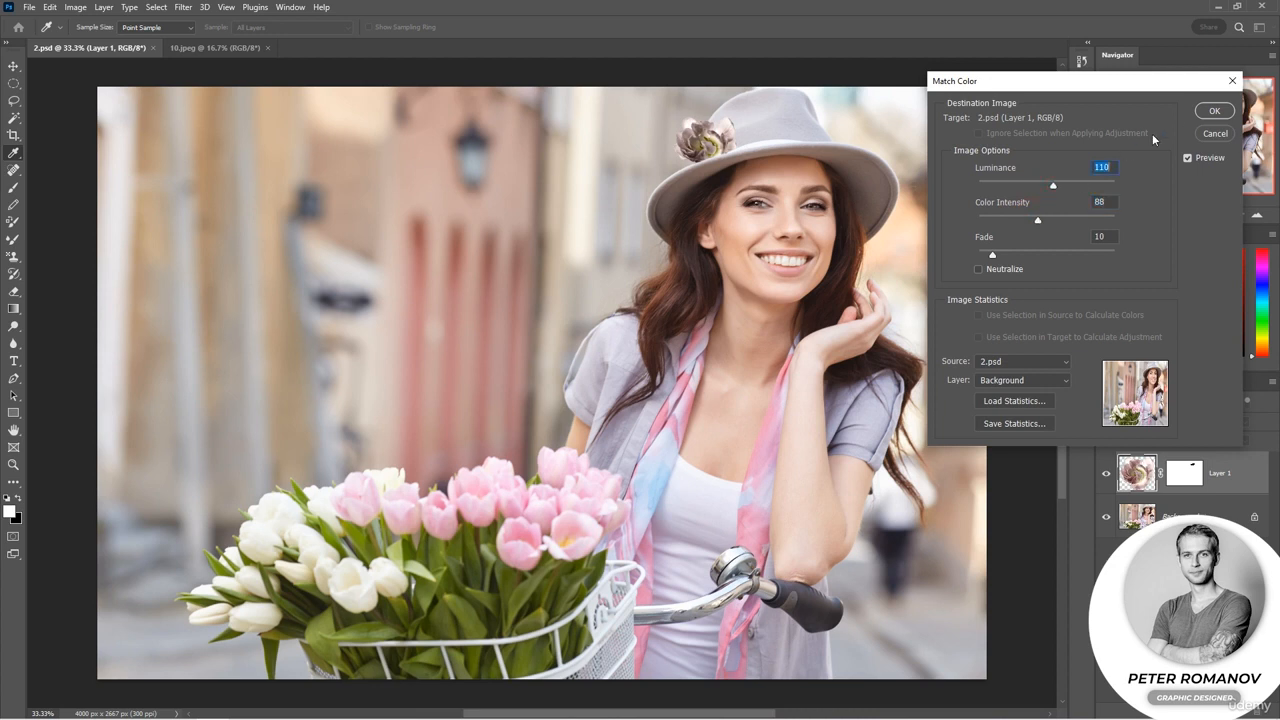
click(1213, 111)
- Target the layer mask of Layer 1 and set up a soft round brush of 25 px at 17% opacity for the flower's edges
key(v)
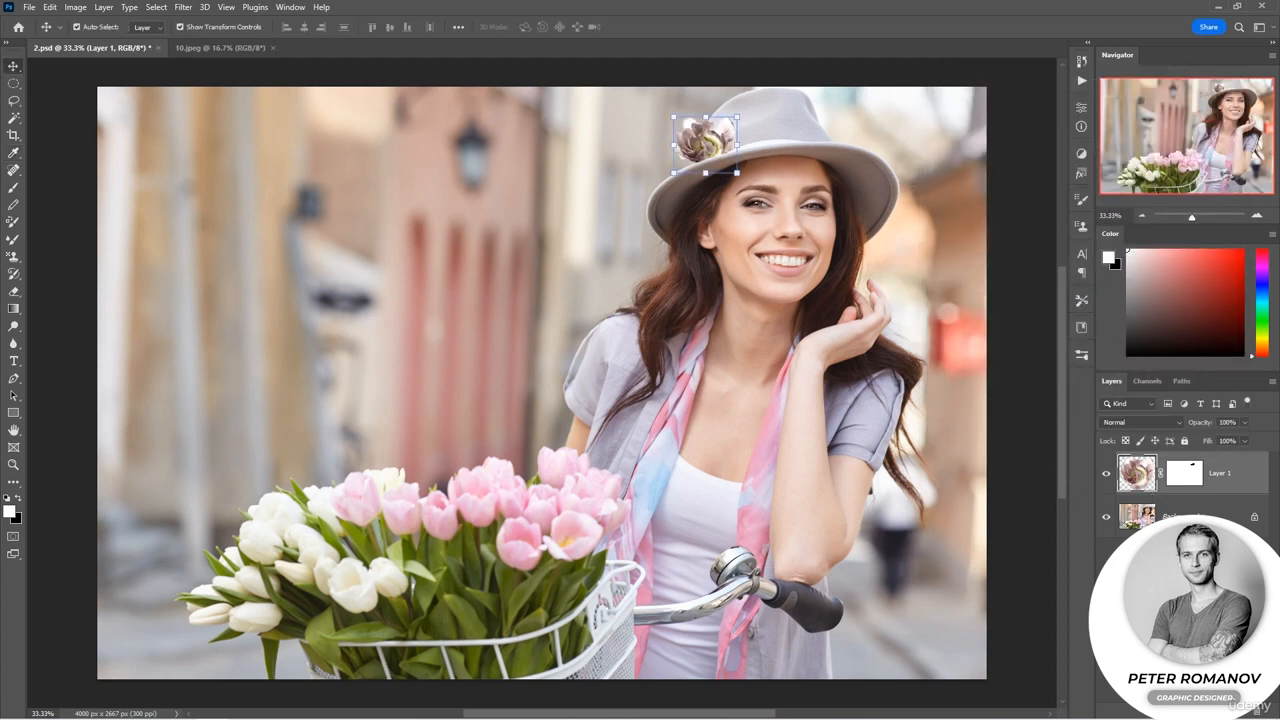
click(1184, 474)
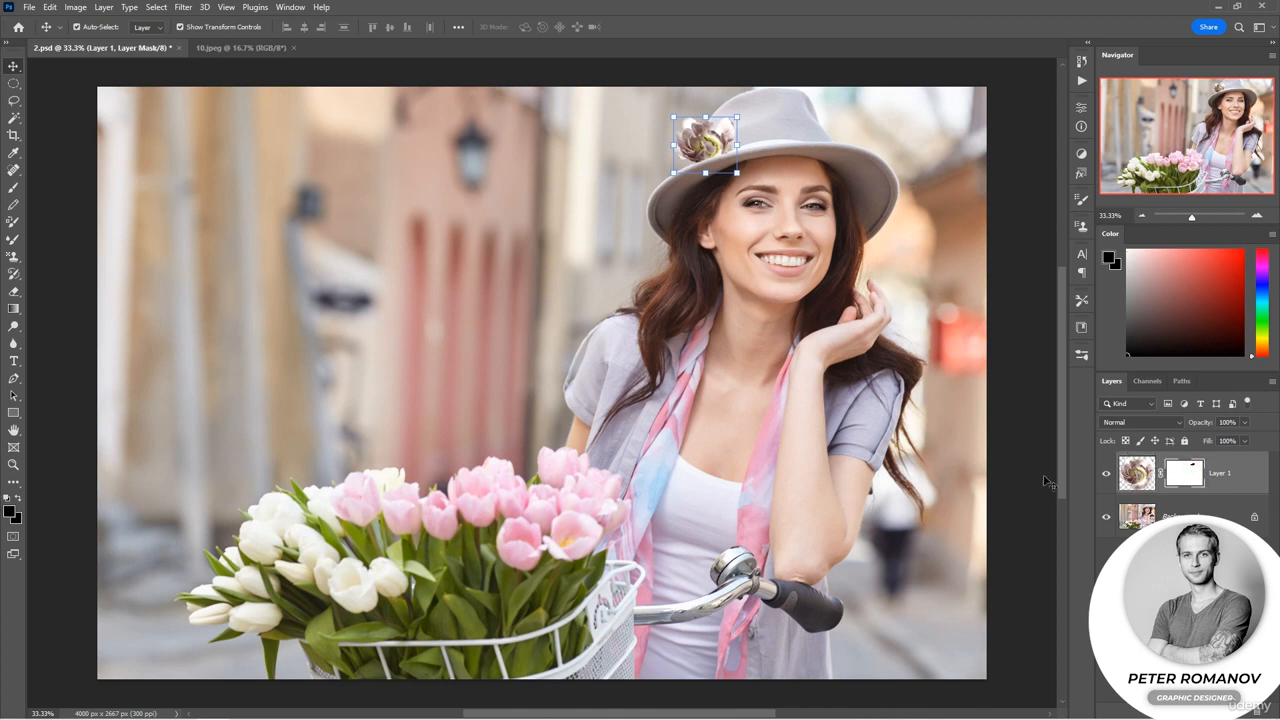
click(14, 187)
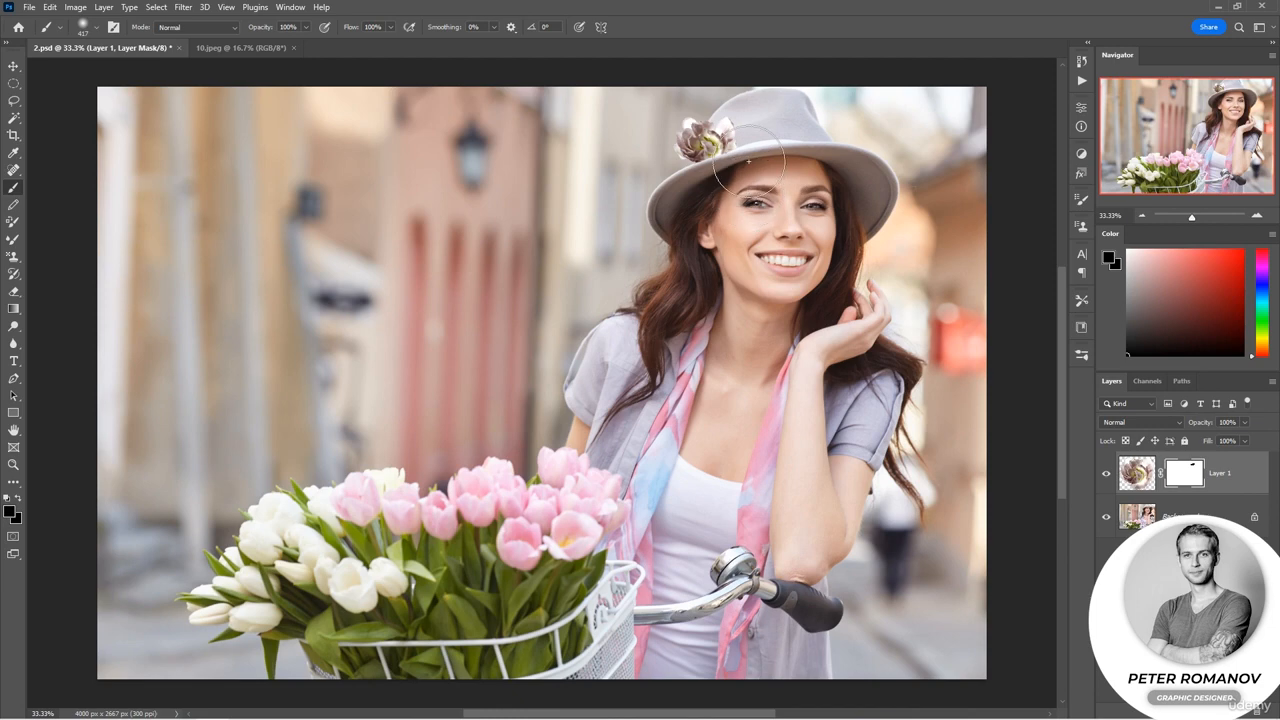
scroll(748, 160, up, 5)
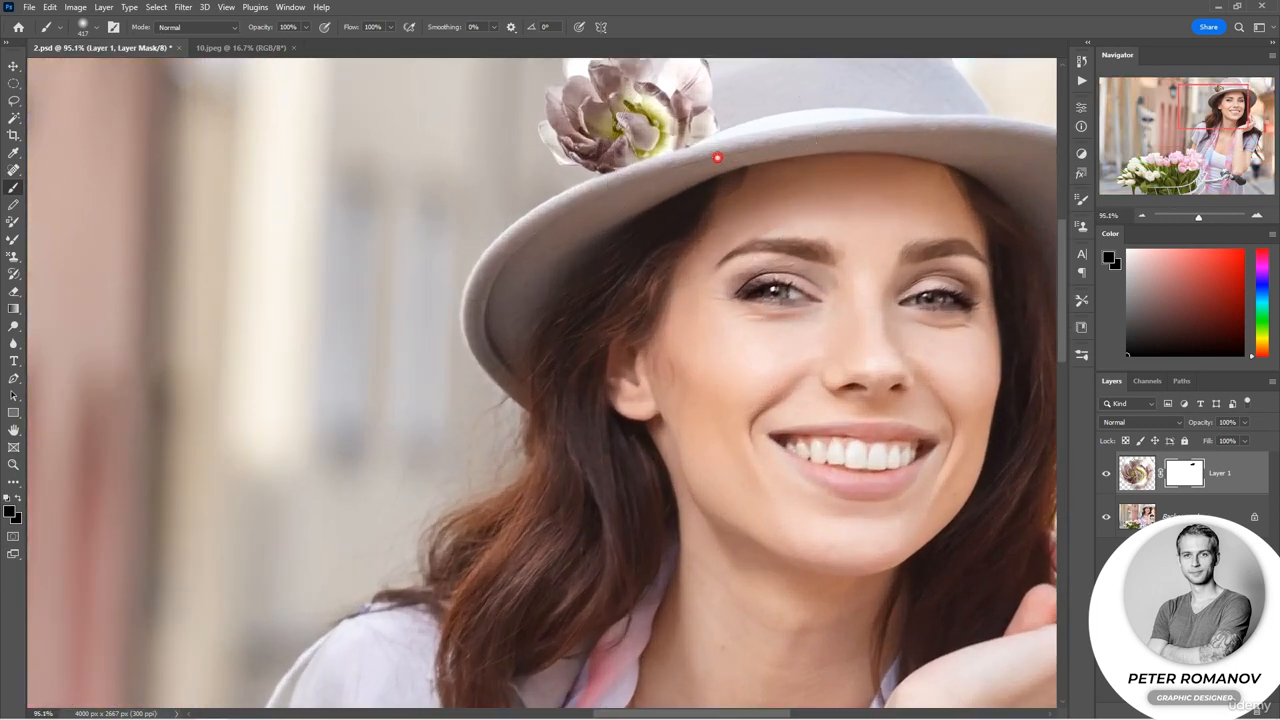
scroll(717, 157, up, 4)
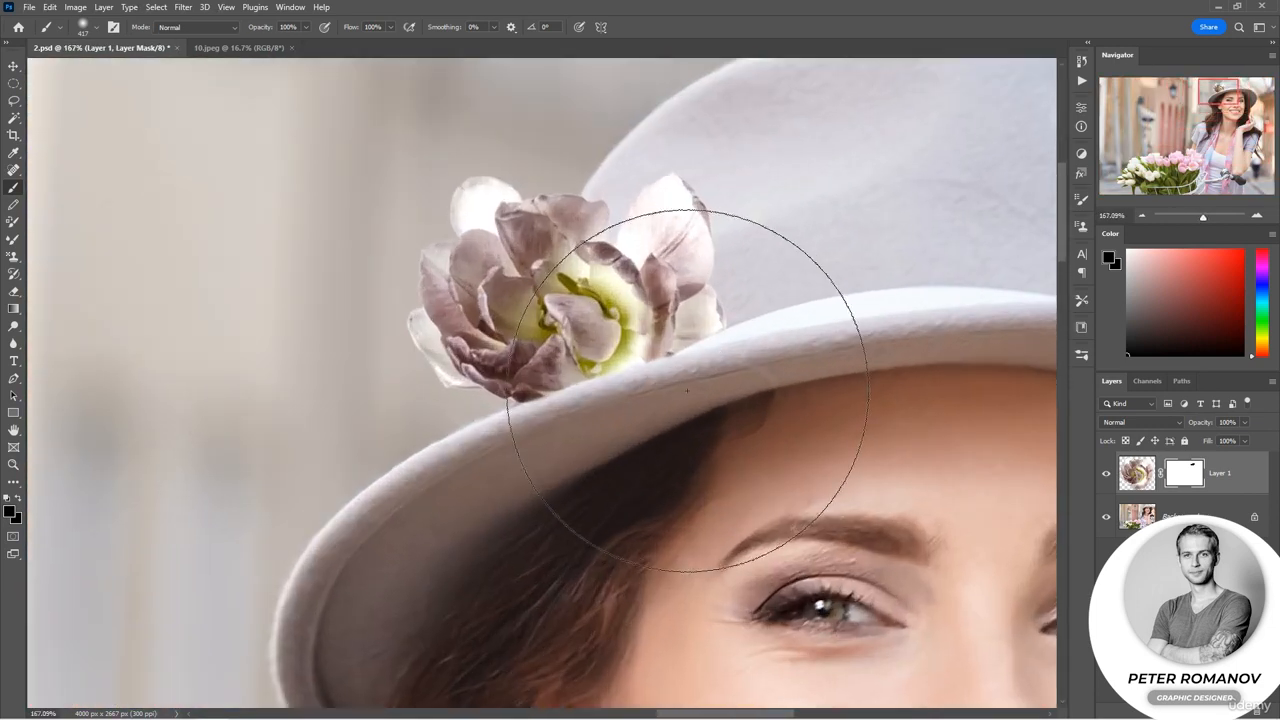
right_click(676, 397)
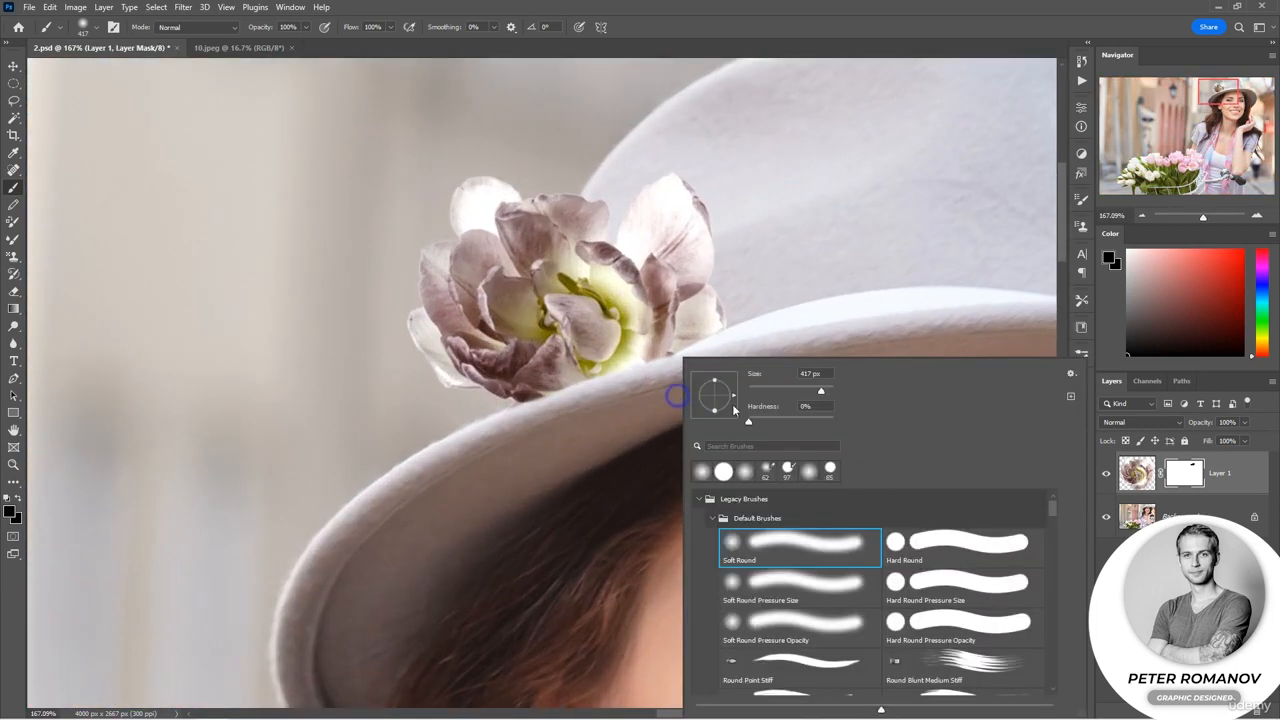
drag(805, 390, 758, 391)
drag(262, 28, 210, 43)
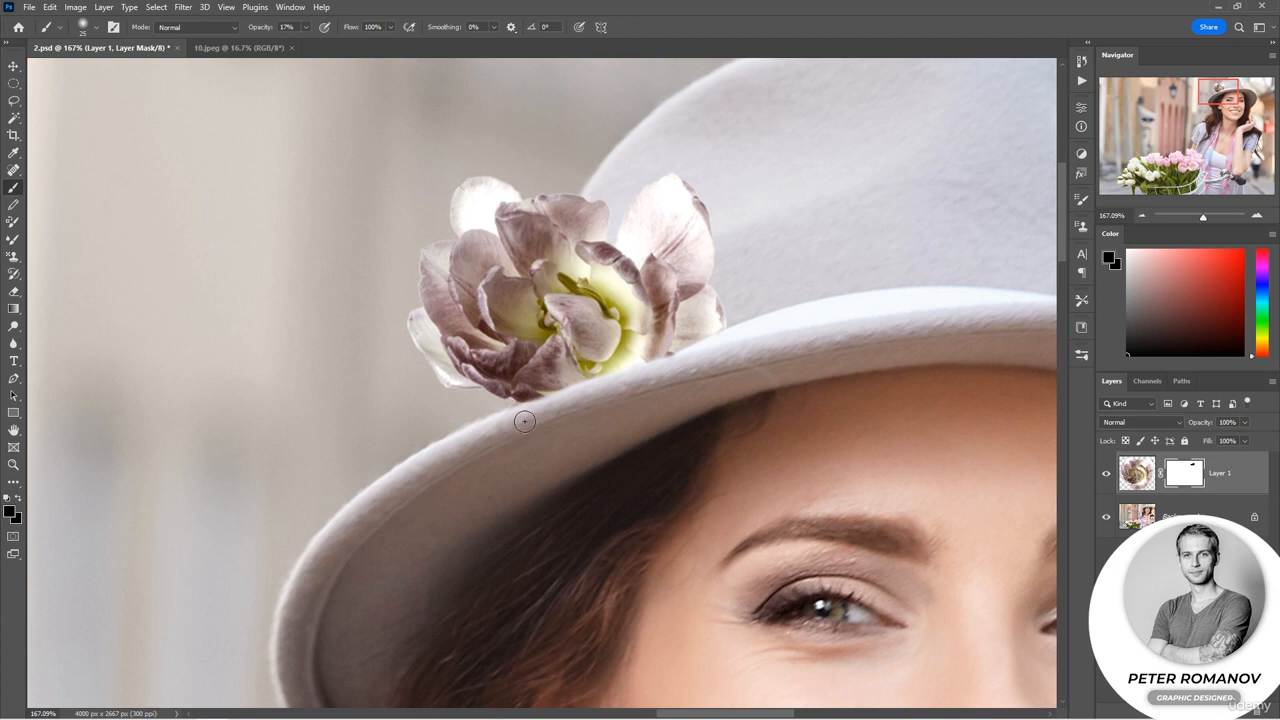
- Enlarge the brush to about 44 px and softly mask the flower's outer petal edges in black, along its left side and top
right_click(402, 314)
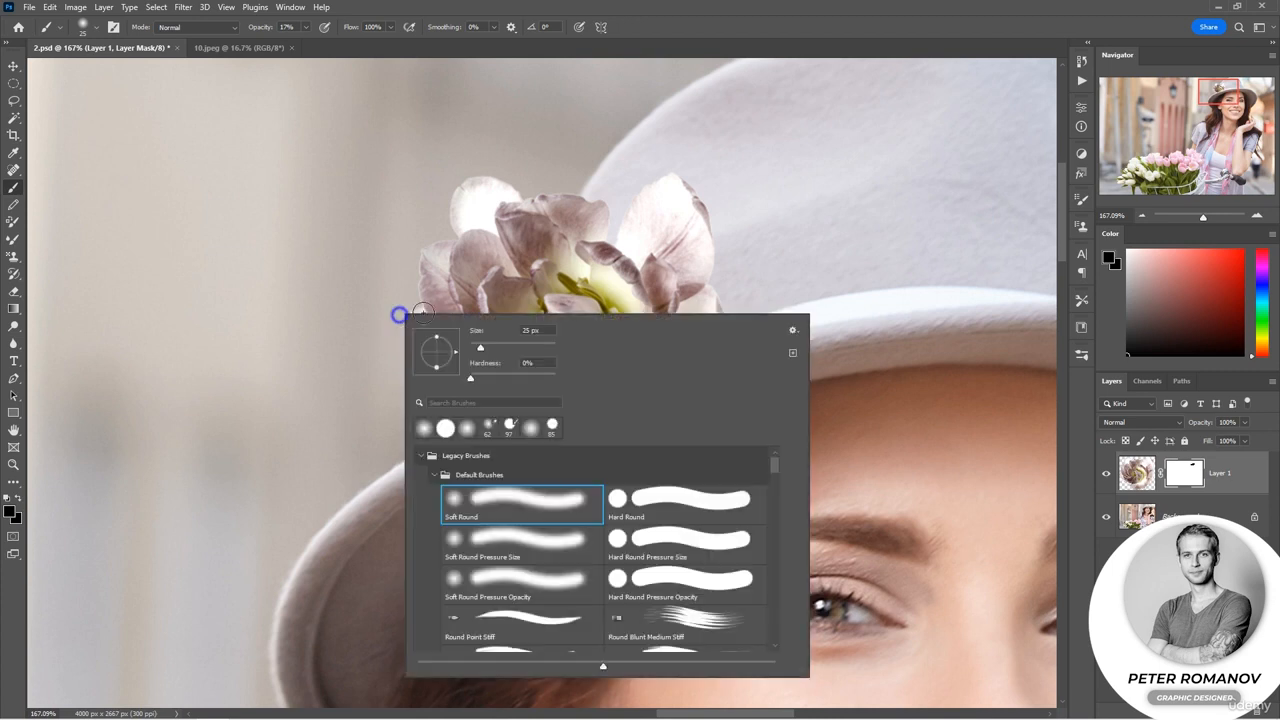
click(489, 346)
click(391, 303)
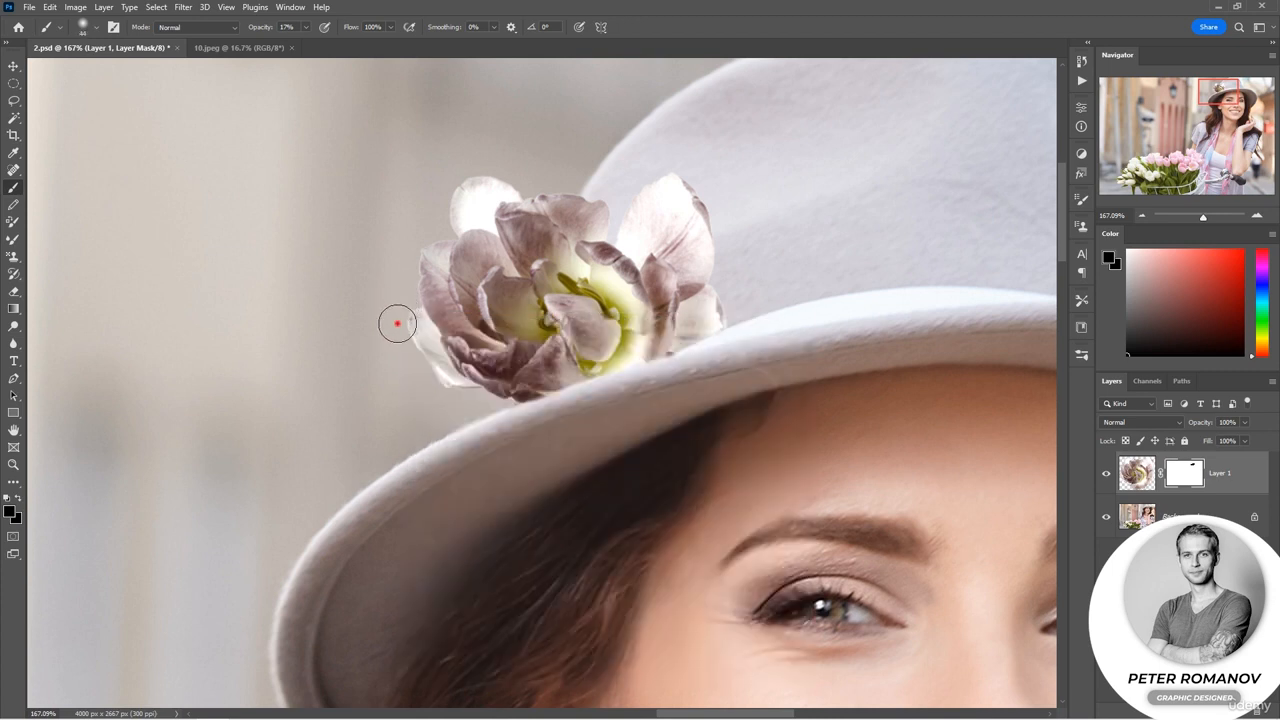
mouse_move(397, 323)
mouse_down()
mouse_move(443, 394)
mouse_move(393, 330)
mouse_move(435, 390)
mouse_up()
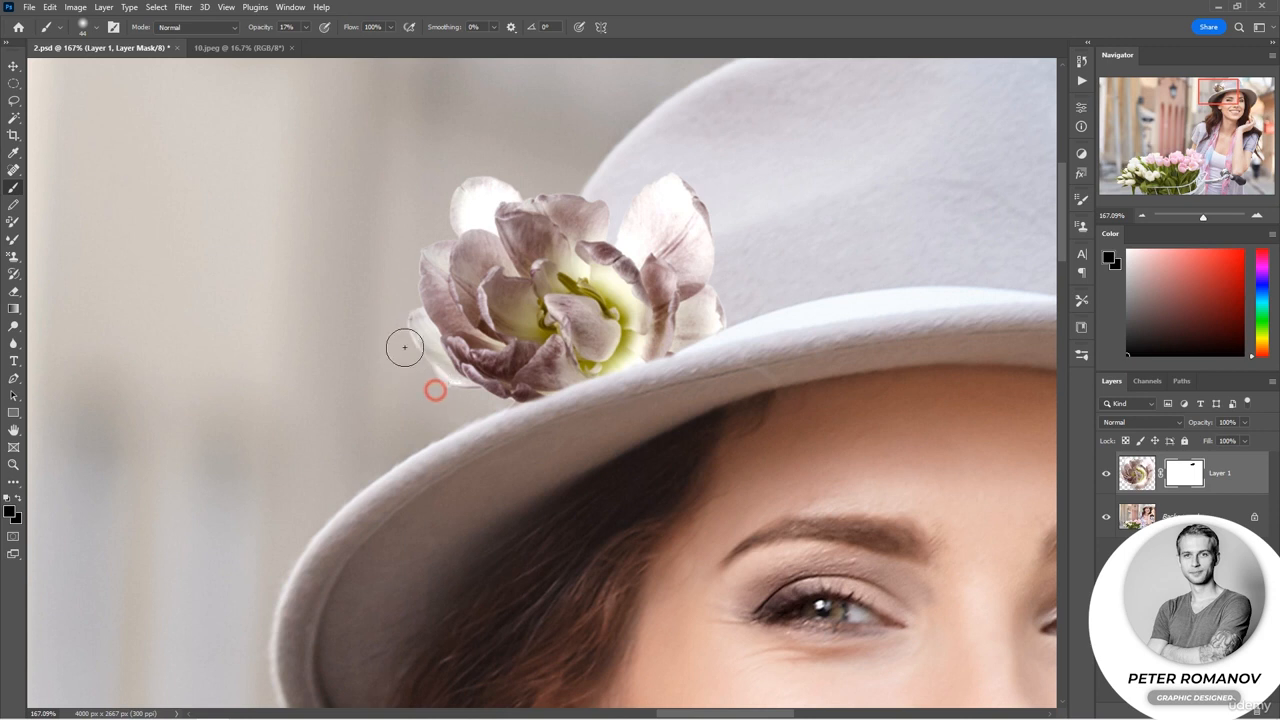
mouse_move(405, 347)
mouse_down()
mouse_move(427, 382)
mouse_move(402, 325)
mouse_move(399, 304)
mouse_move(411, 303)
mouse_move(397, 333)
mouse_move(431, 390)
mouse_move(473, 398)
mouse_move(444, 390)
mouse_move(449, 350)
mouse_move(464, 401)
mouse_move(424, 393)
mouse_move(491, 408)
mouse_up()
mouse_move(403, 278)
mouse_down()
mouse_move(405, 249)
mouse_move(409, 280)
mouse_move(420, 254)
mouse_move(446, 243)
mouse_move(456, 173)
mouse_move(457, 217)
mouse_move(477, 171)
mouse_move(586, 186)
mouse_move(548, 190)
mouse_up()
mouse_move(543, 191)
mouse_down()
mouse_move(593, 190)
mouse_move(613, 225)
mouse_move(611, 182)
mouse_move(628, 215)
mouse_move(648, 175)
mouse_move(678, 181)
mouse_move(710, 214)
mouse_up()
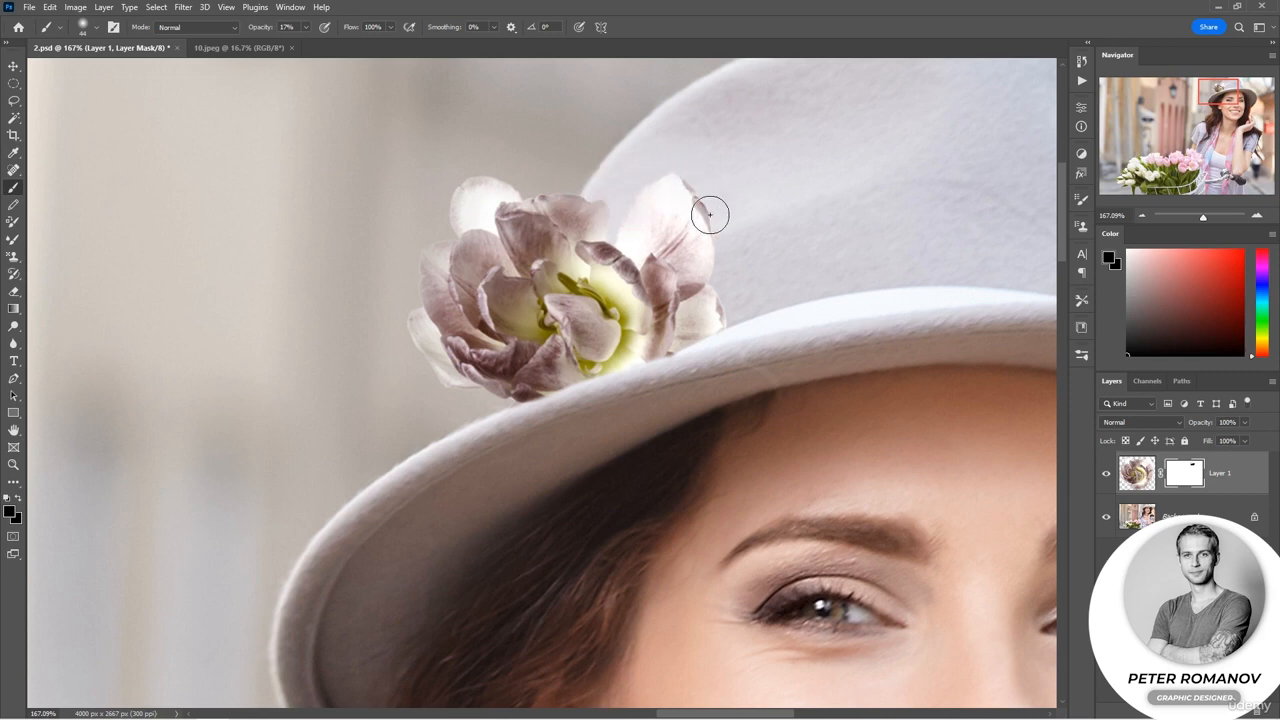